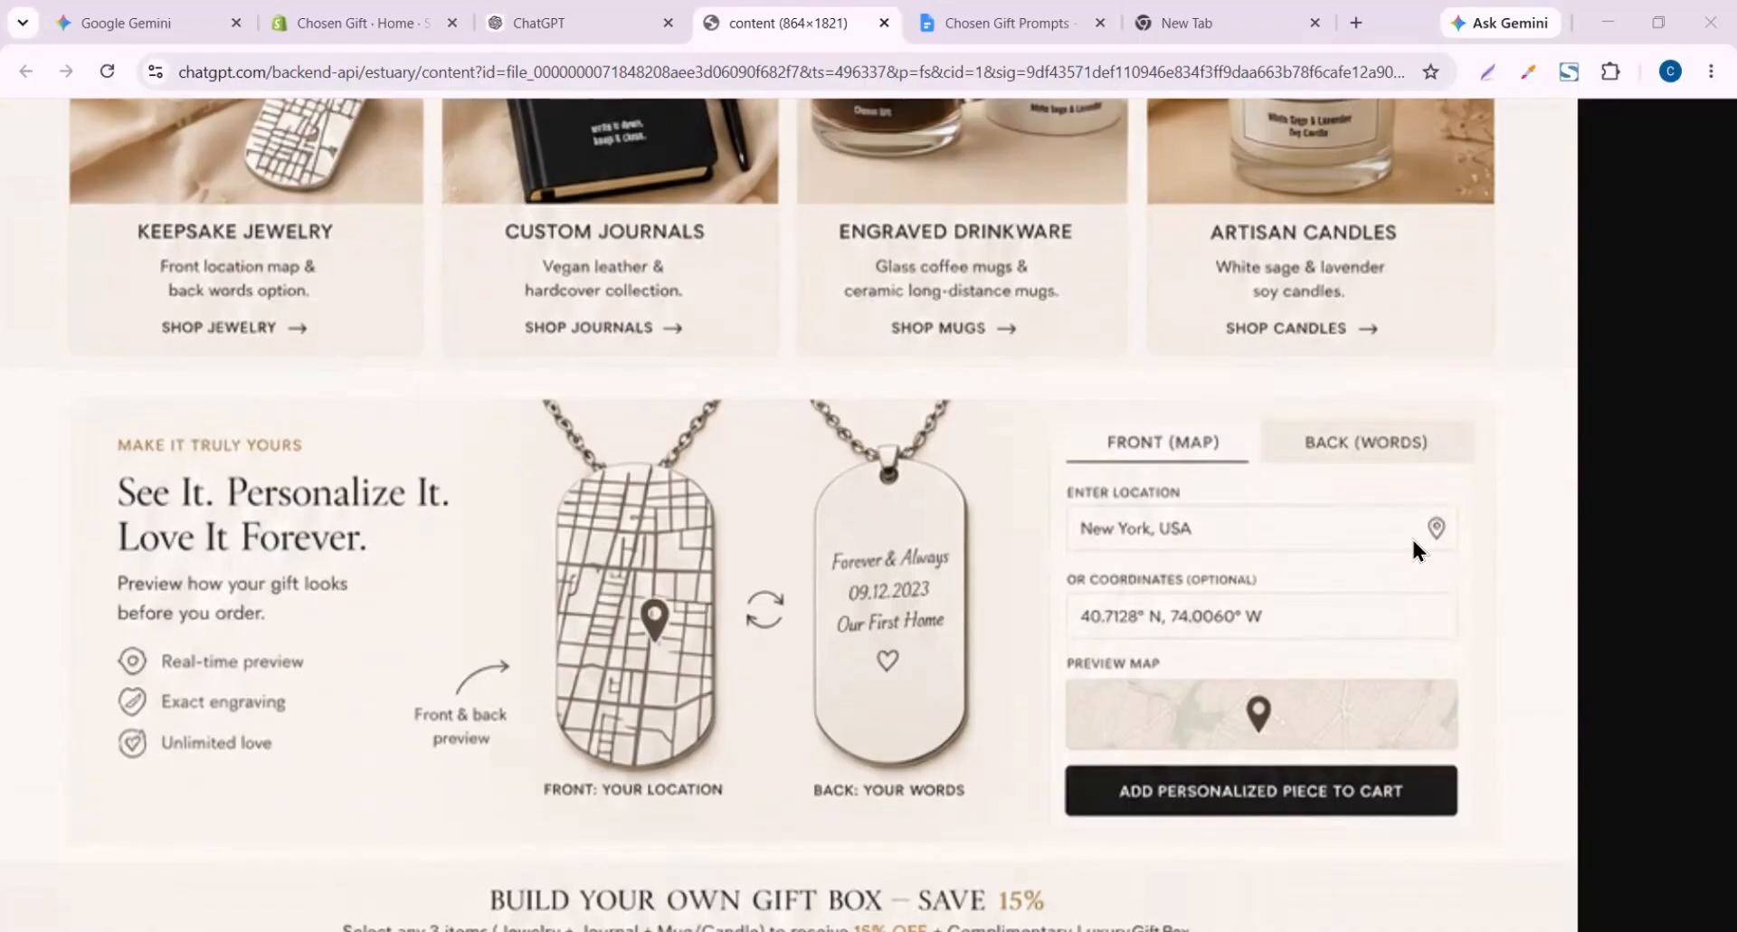
# Open the Chosen Gift store's Products list in the Shopify admin
pyautogui.click(121, 253)
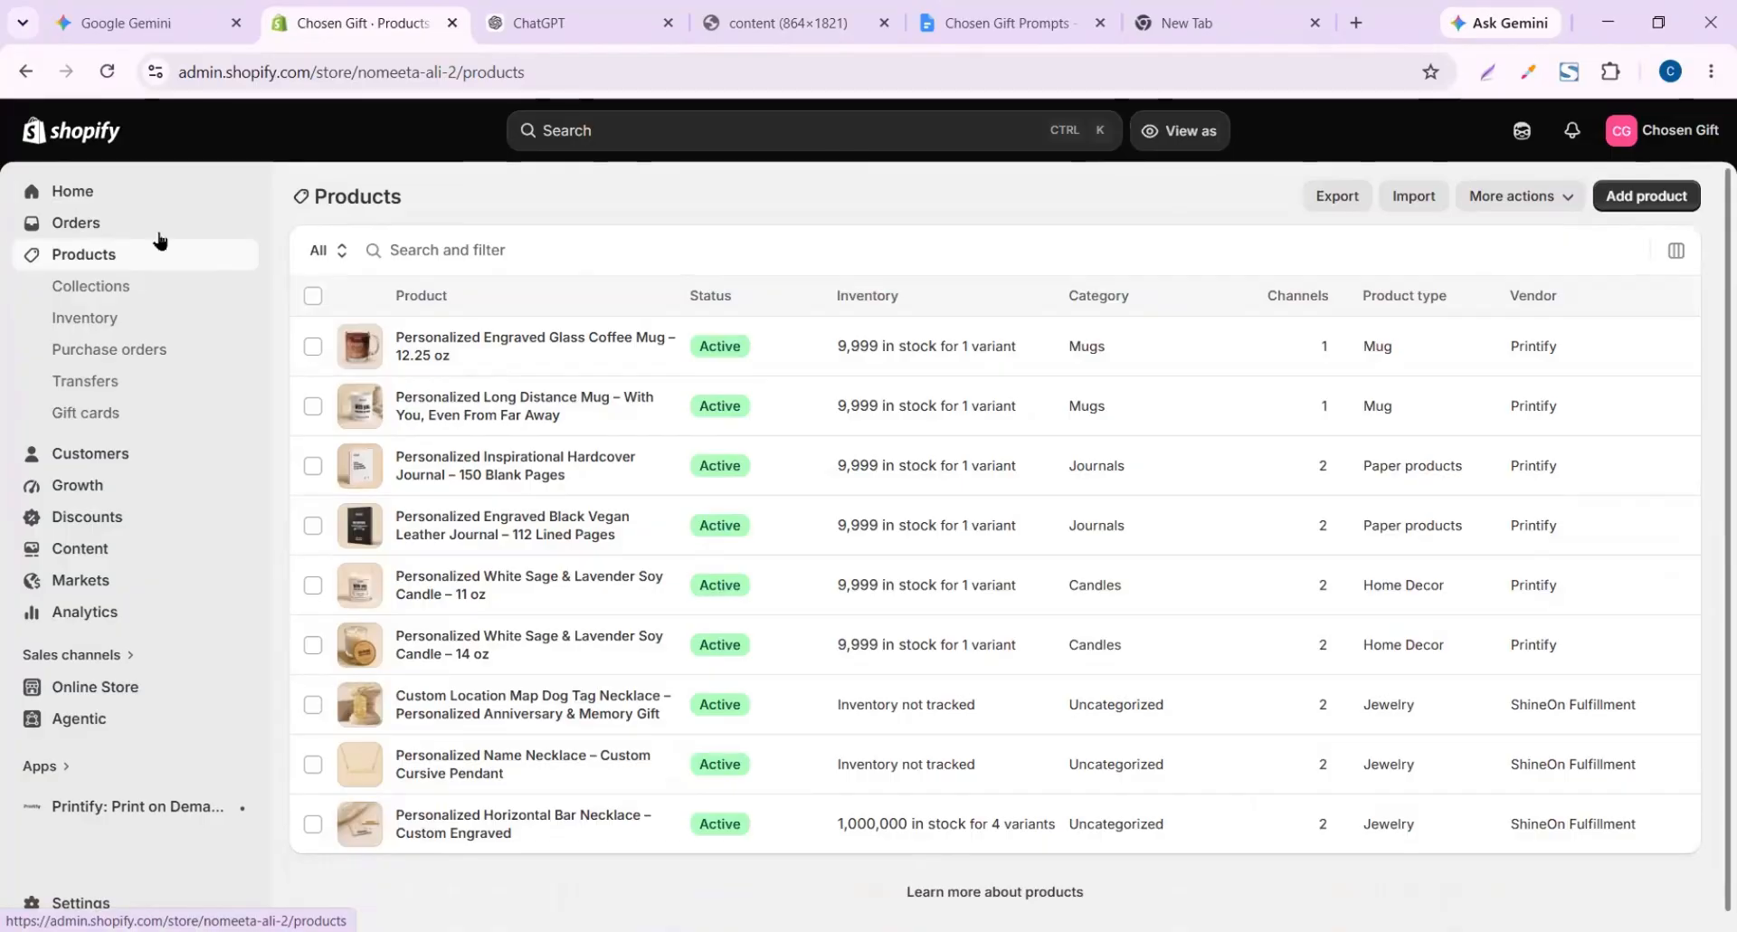
# Reload the Collections page and start a new collection titled Jewelry
pyautogui.click(91, 286)
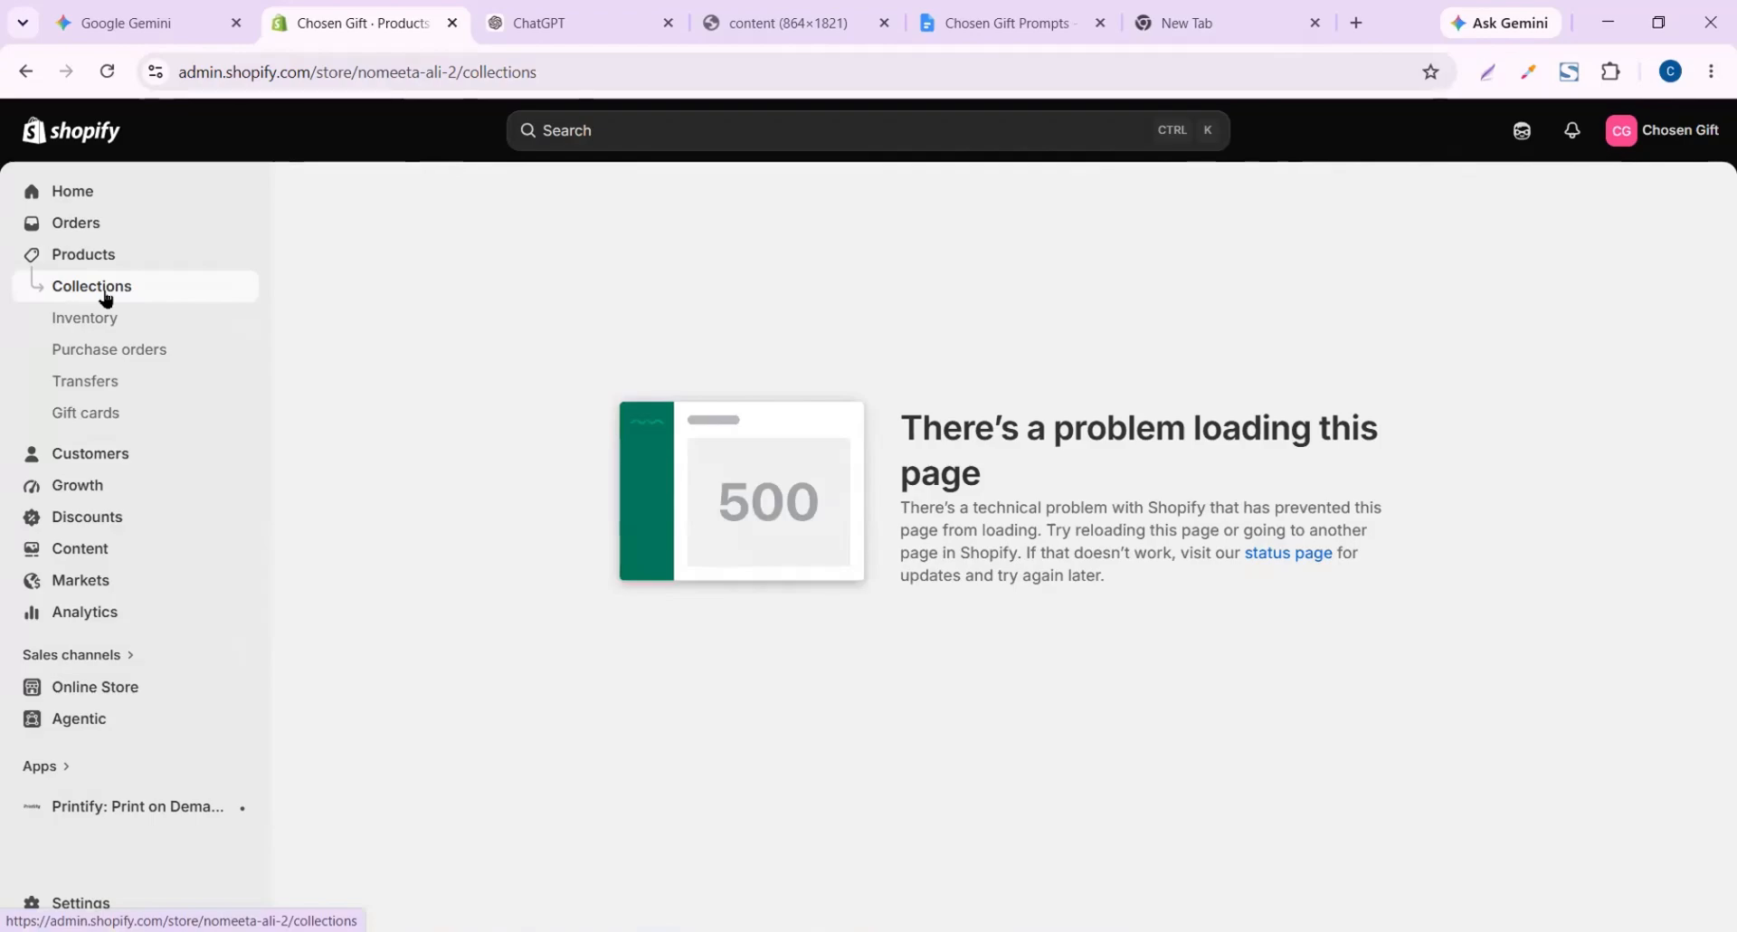
pyautogui.click(107, 72)
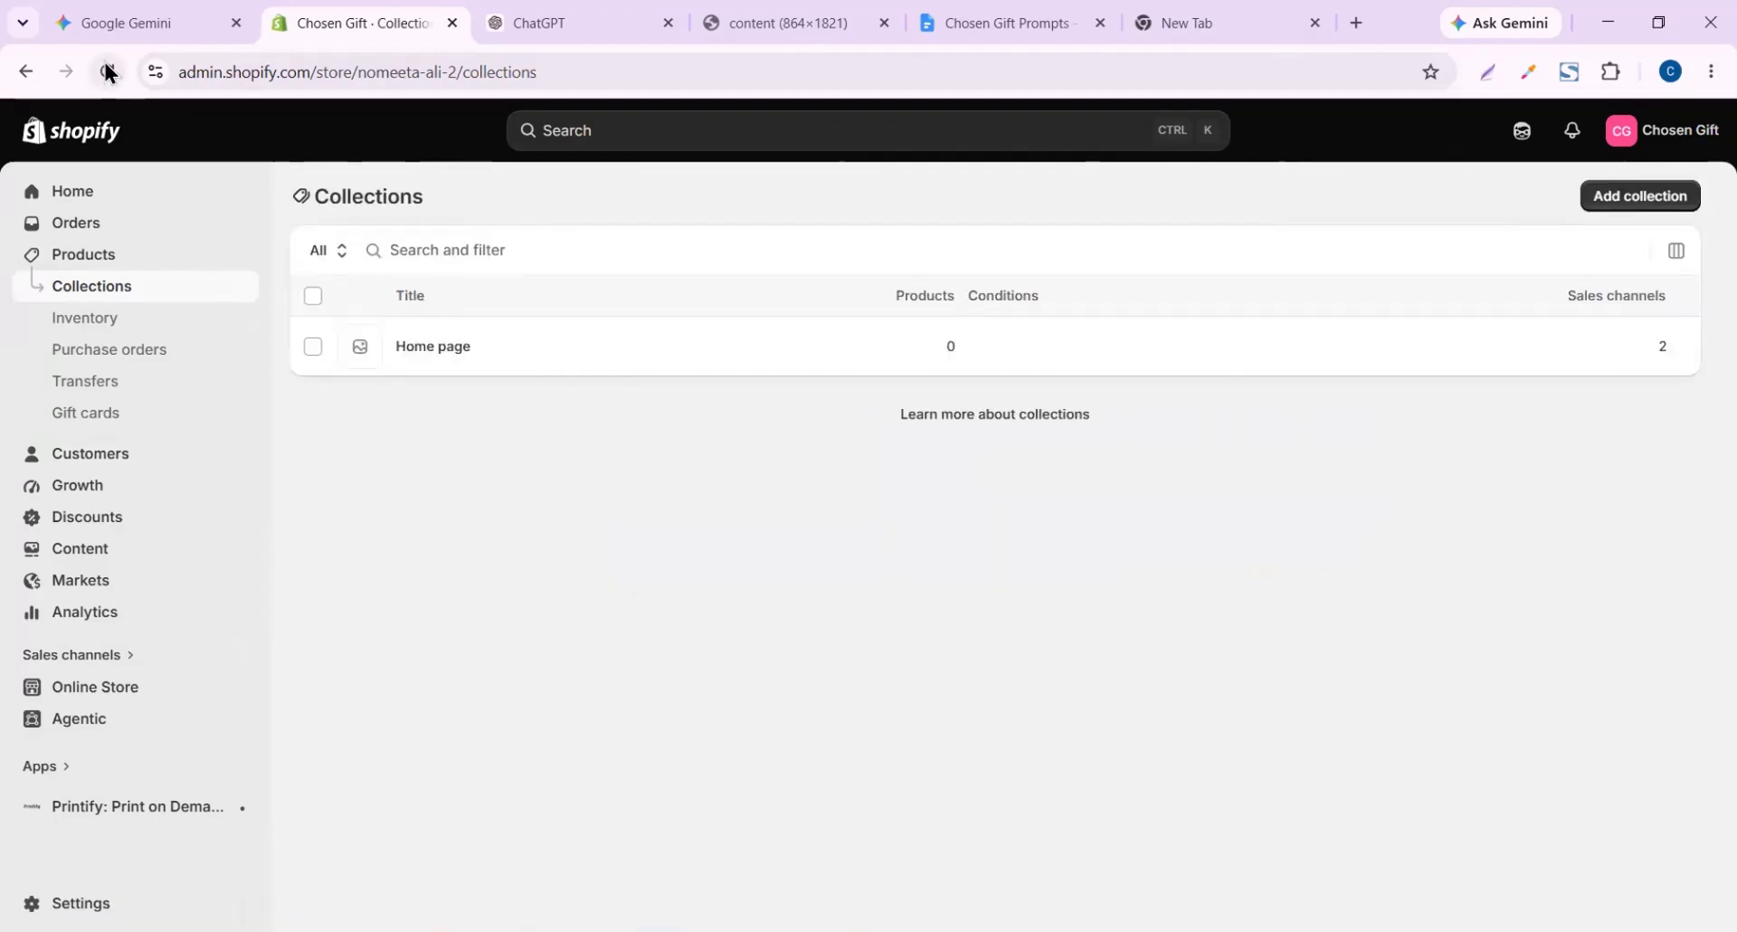
pyautogui.click(1640, 197)
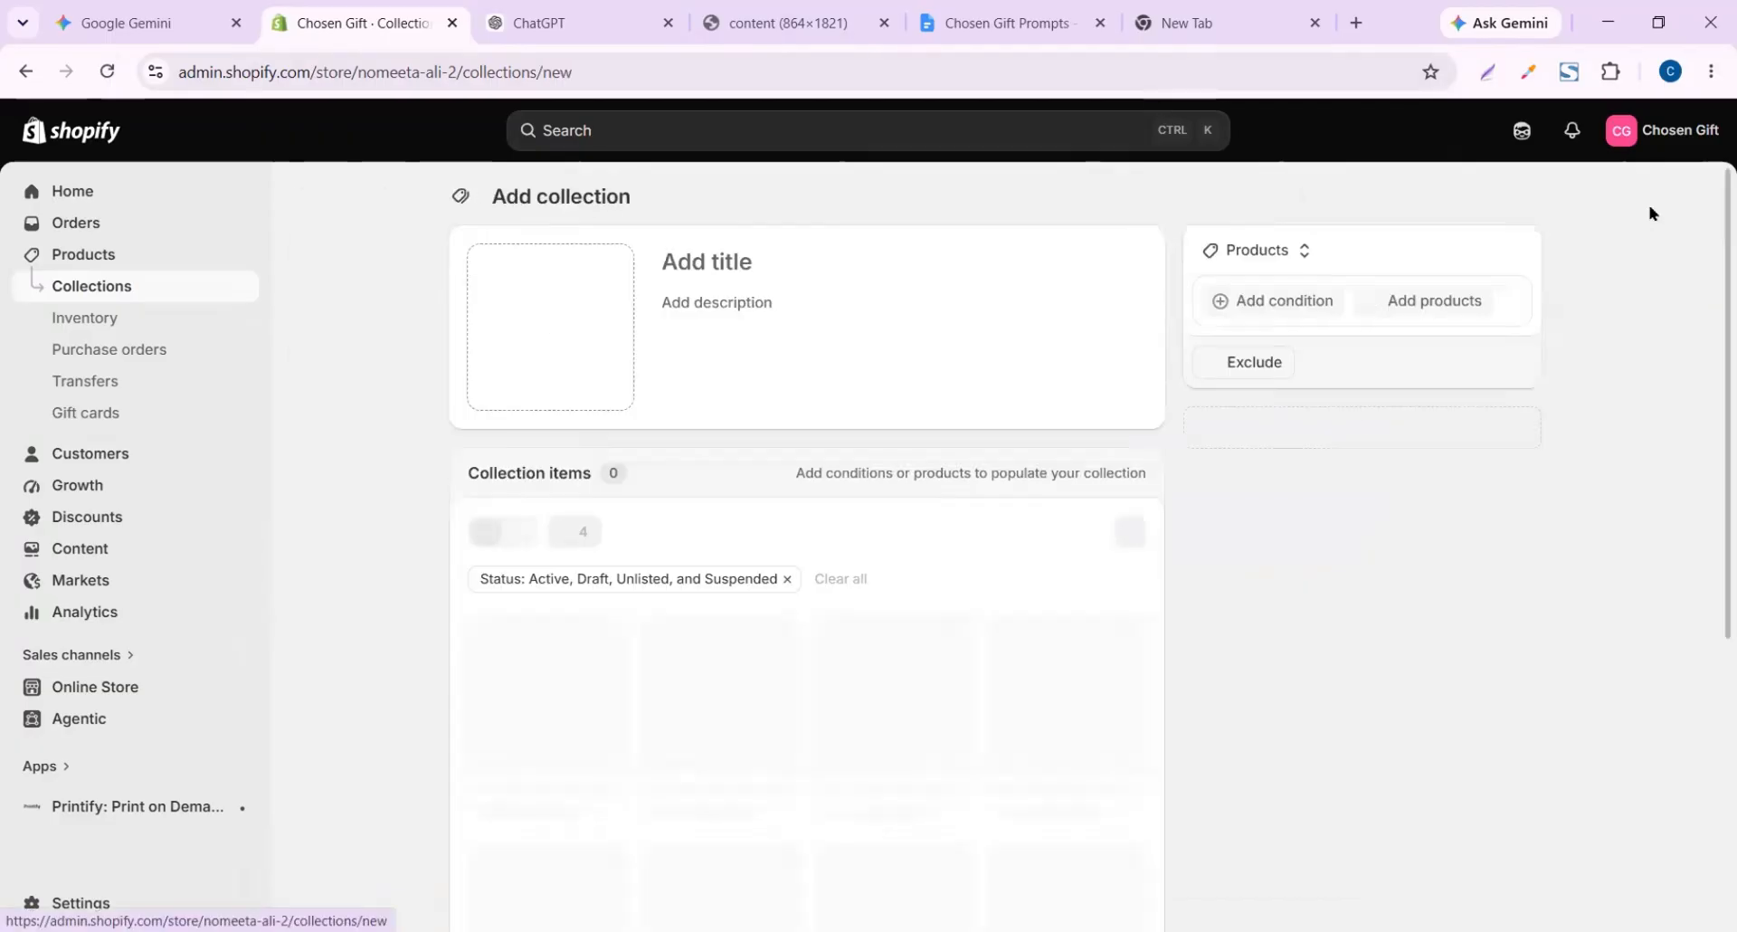
pyautogui.click(721, 270)
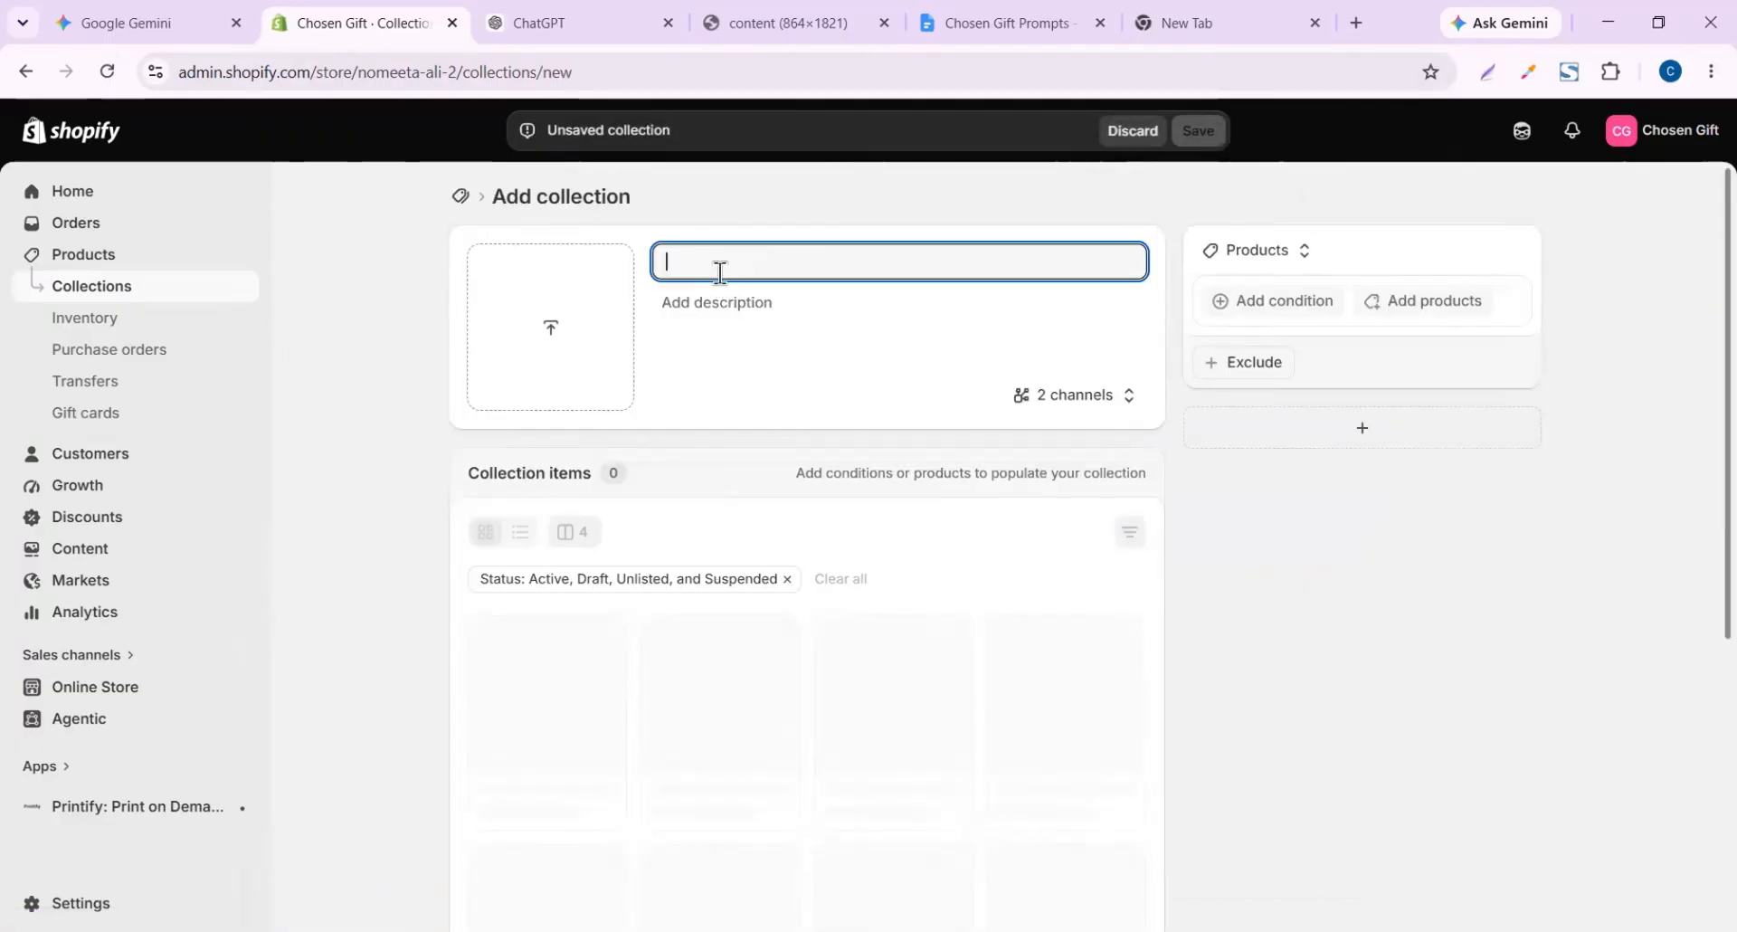
pyautogui.scroll(-4, 769, 380)
# Add the three necklaces, including the Horizontal Bar Necklace, and save the Jewelry collection
pyautogui.click(806, 466)
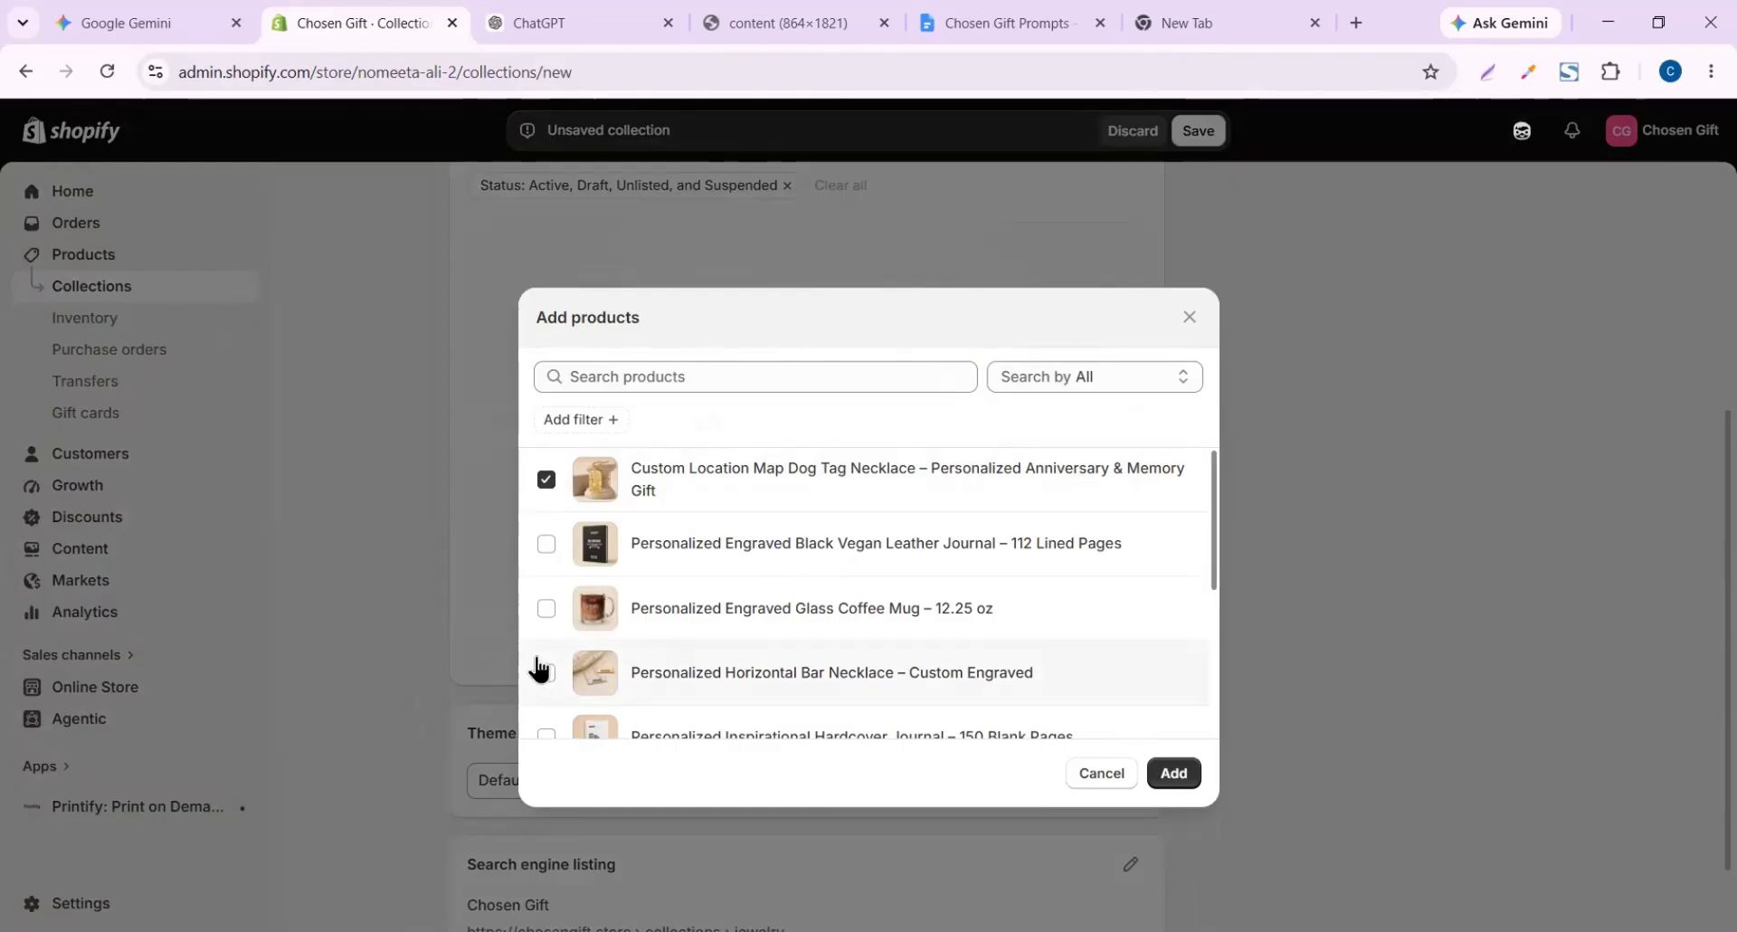
pyautogui.click(546, 672)
pyautogui.scroll(-3, 900, 697)
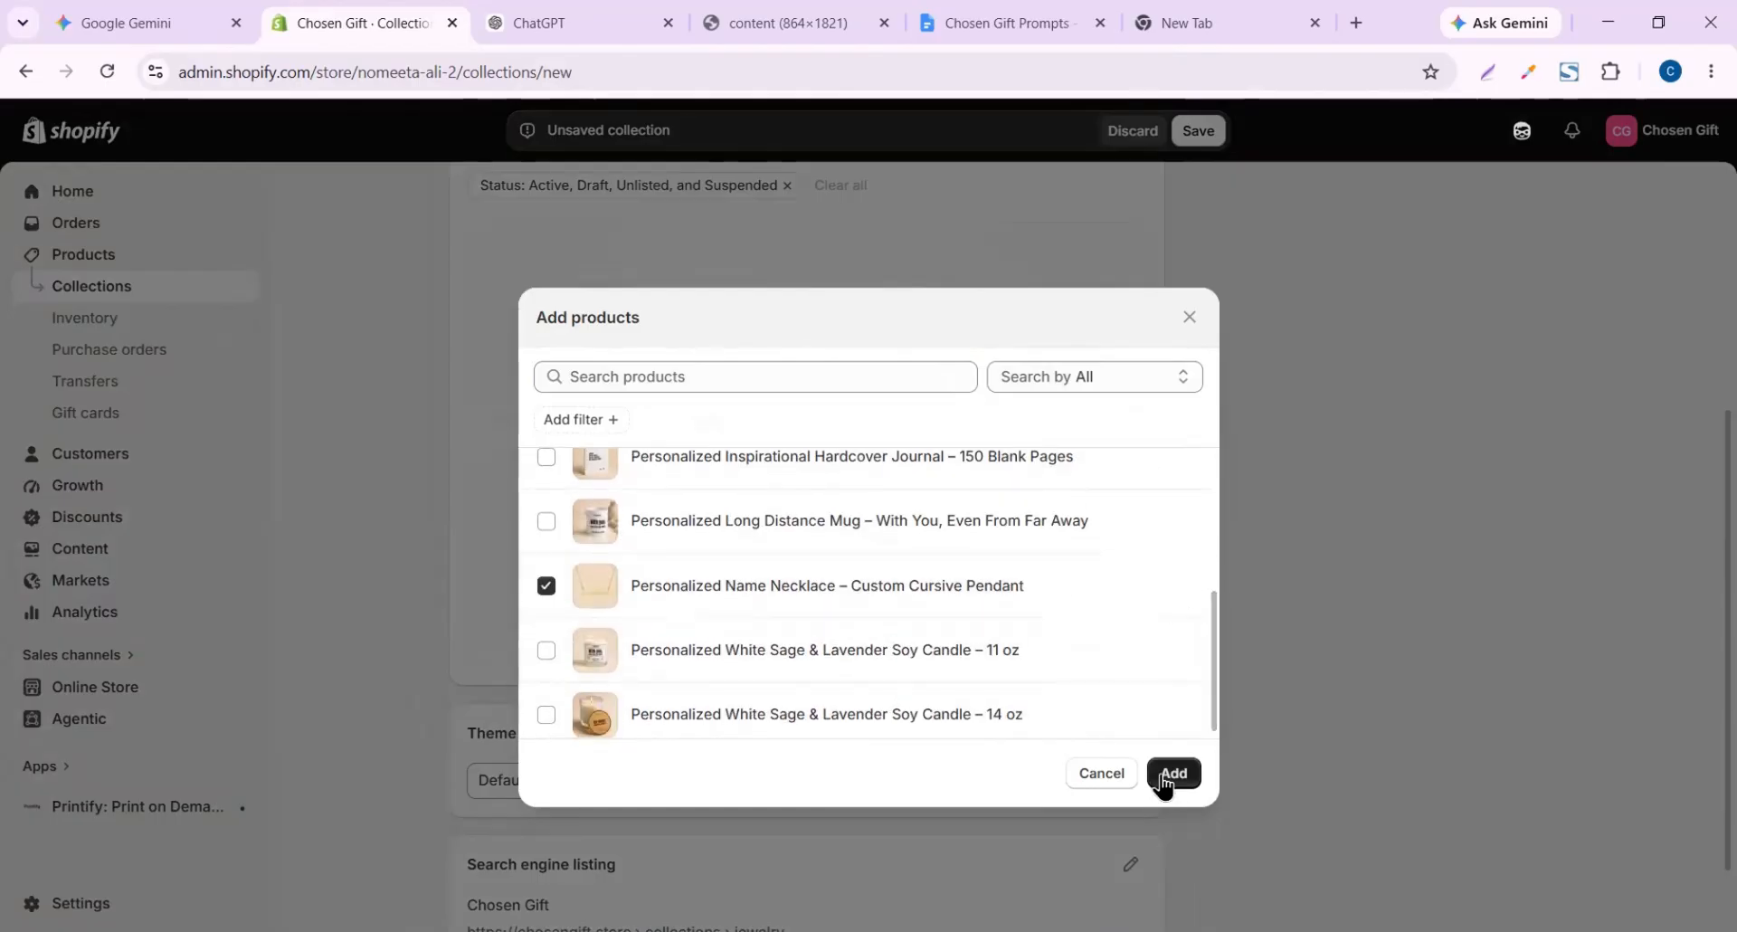
pyautogui.click(1168, 774)
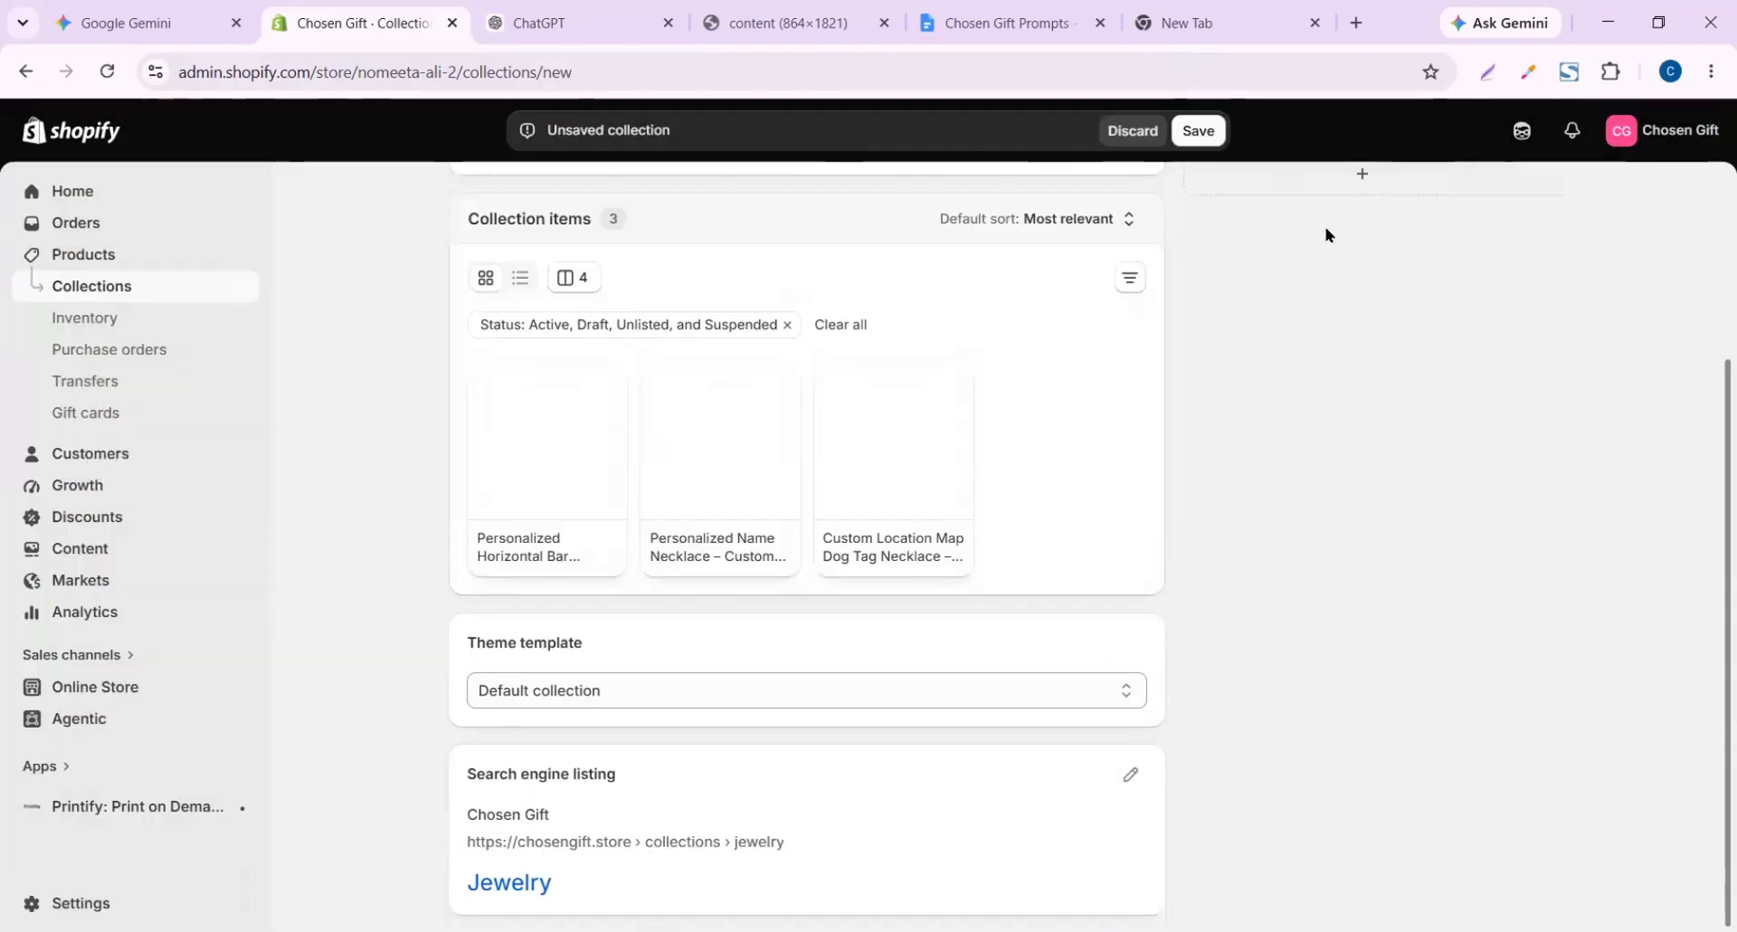
pyautogui.scroll(3, 1327, 233)
pyautogui.click(1201, 134)
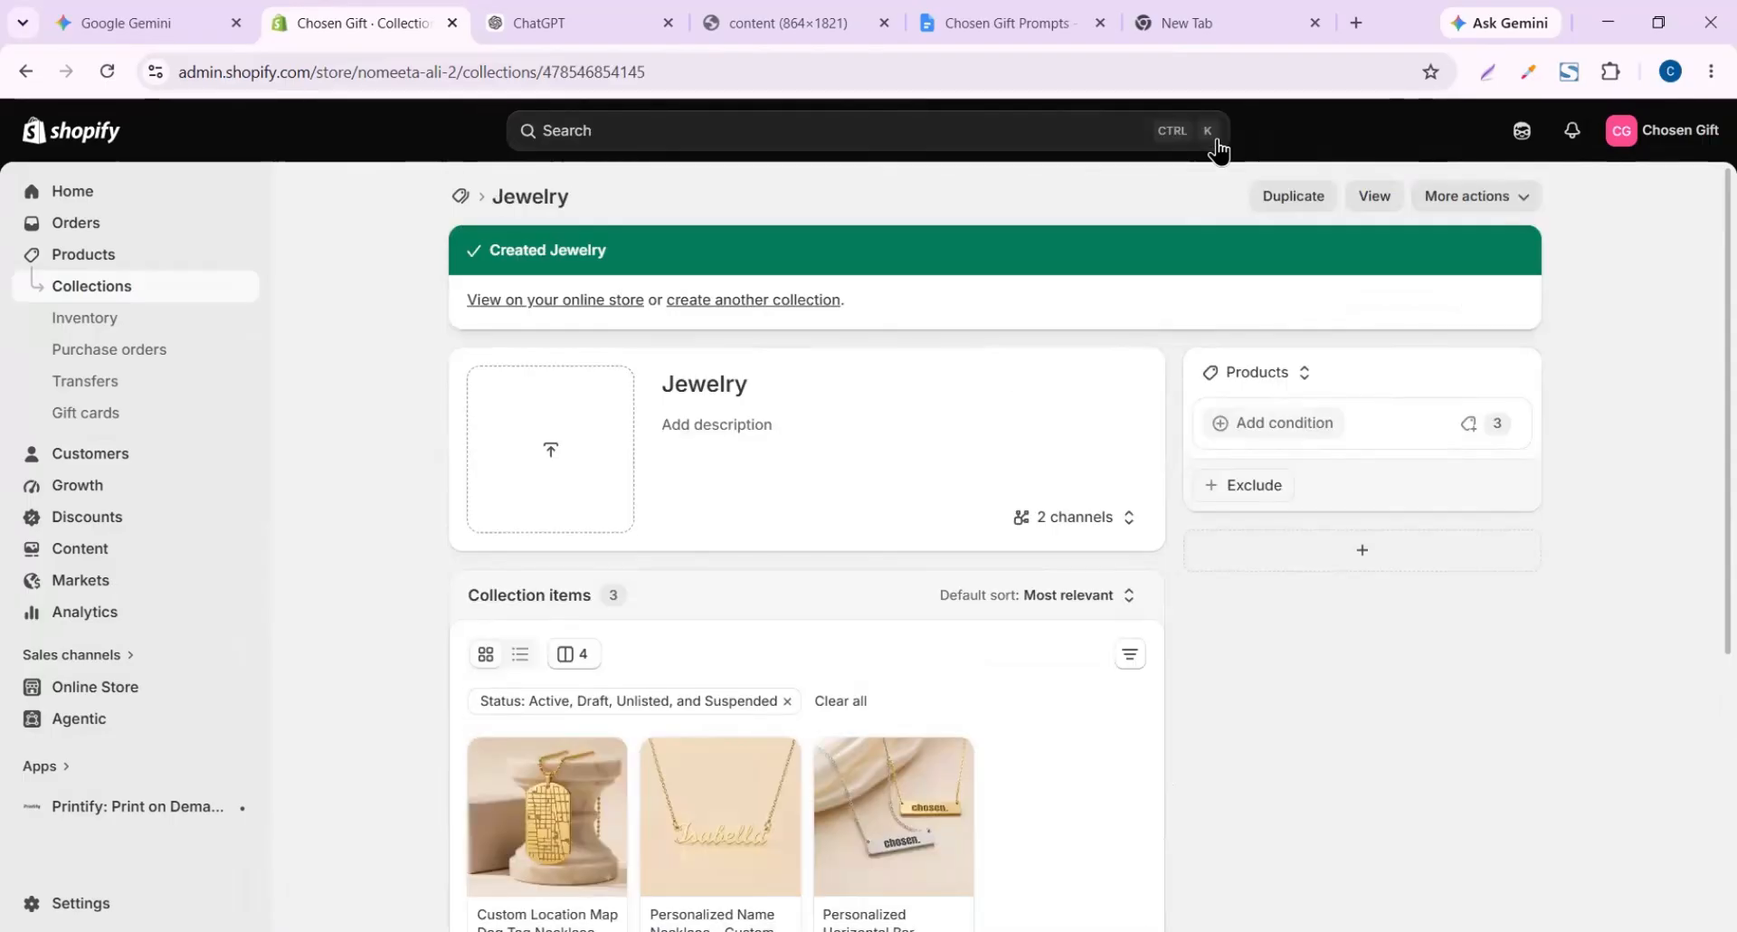
# Create and save a collection titled Mugs
pyautogui.click(459, 195)
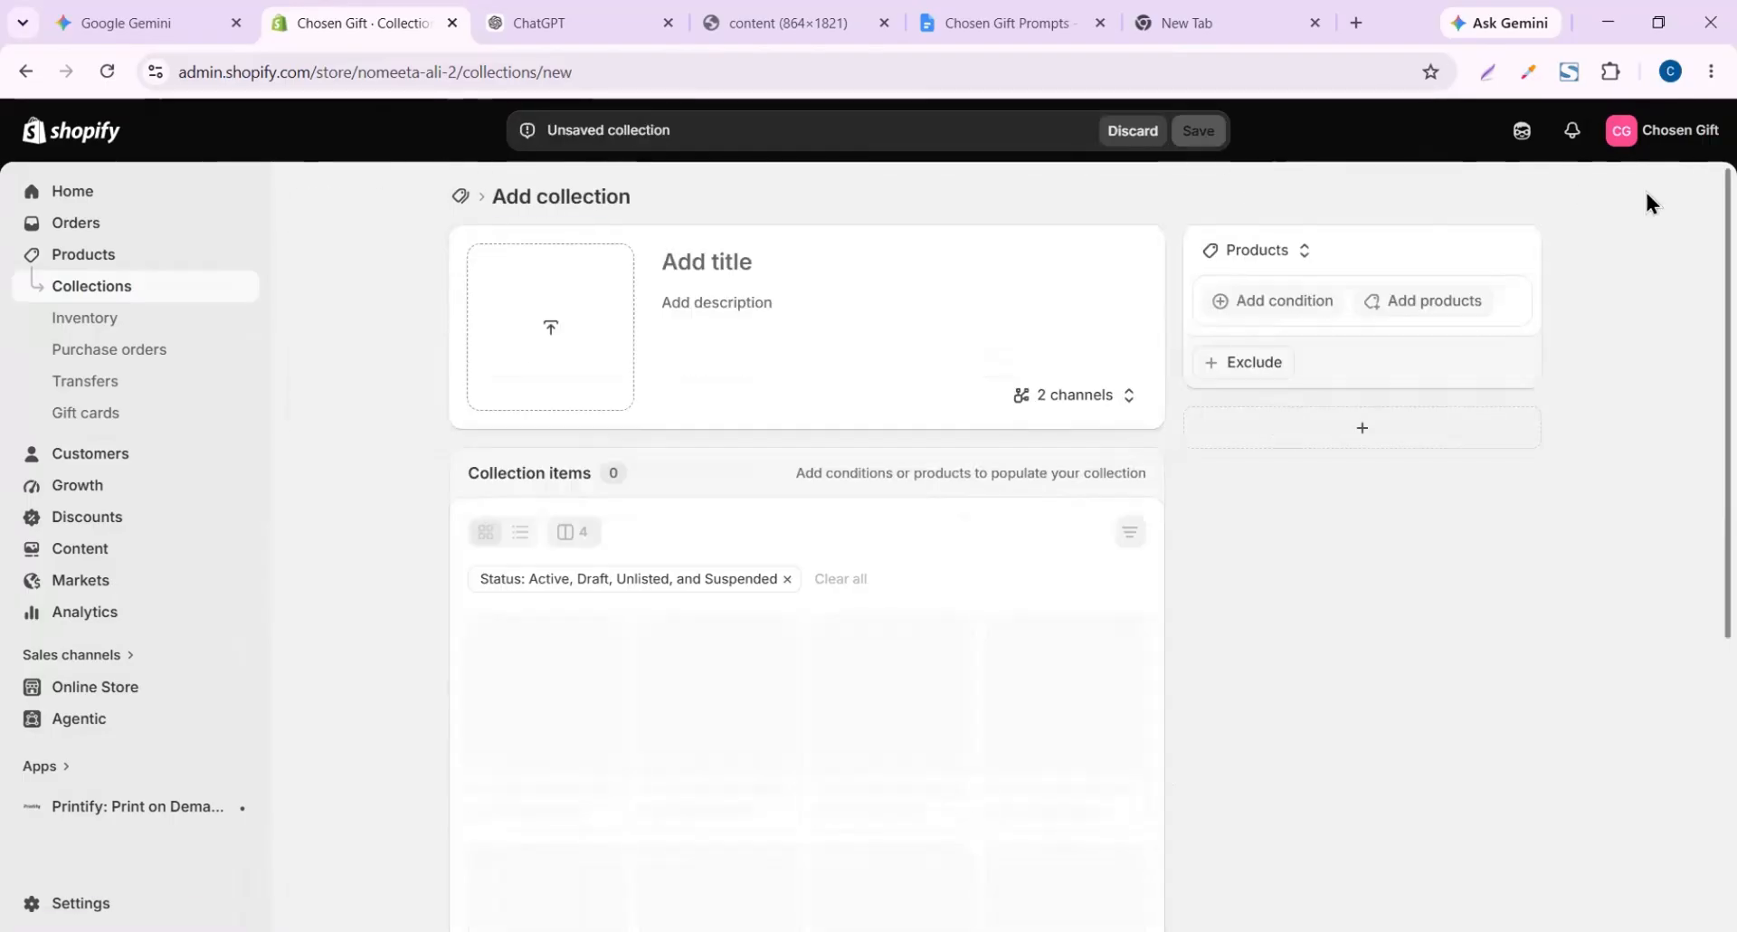
pyautogui.click(737, 261)
pyautogui.write('Mugs')
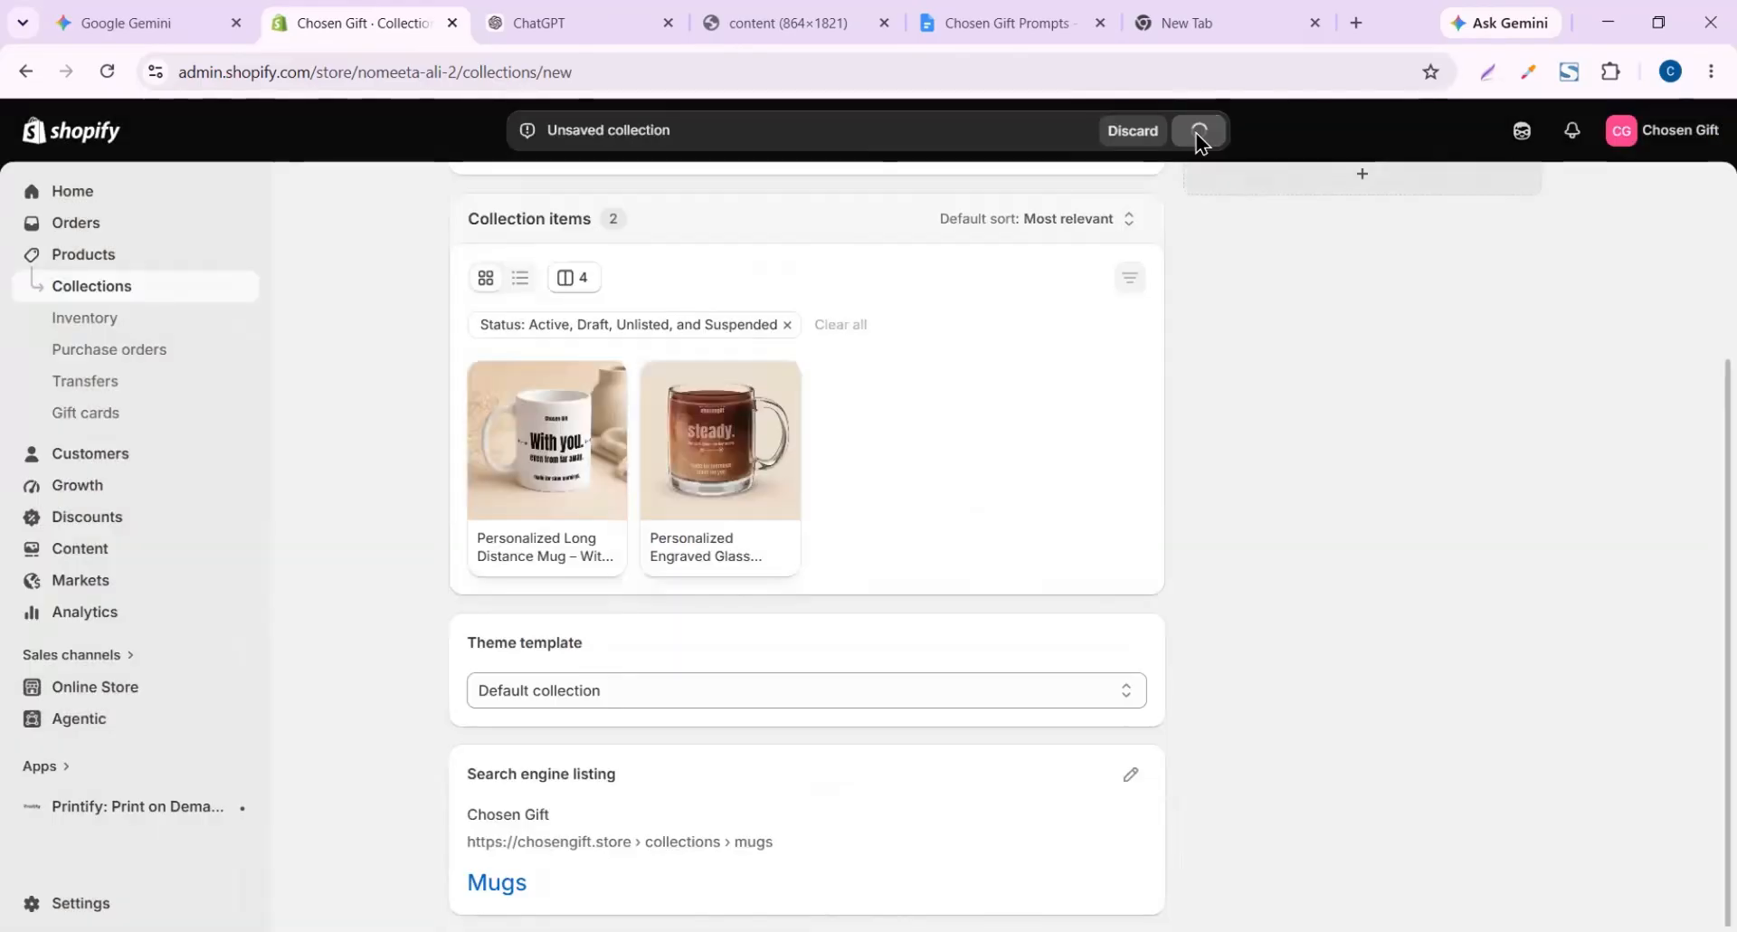
pyautogui.click(1198, 136)
pyautogui.click(463, 196)
# Create a Journal collection with the journal products, save it, and return to the list
pyautogui.click(1631, 196)
pyautogui.click(751, 260)
pyautogui.write('Journal')
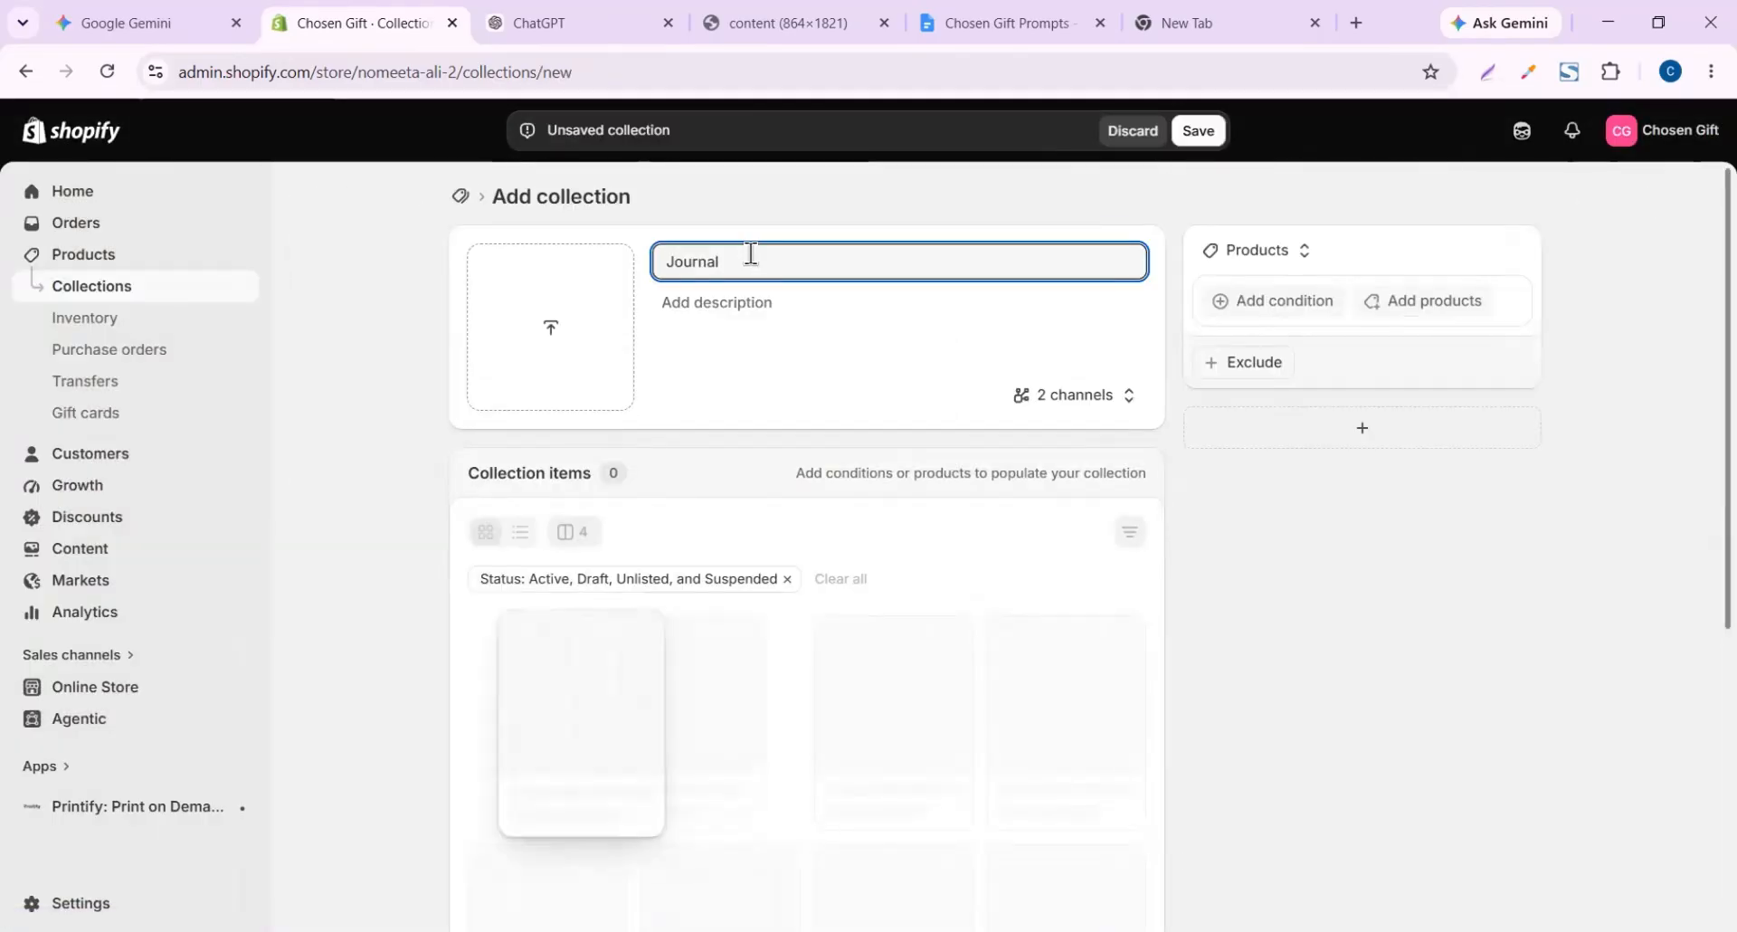
pyautogui.scroll(-2, 1331, 876)
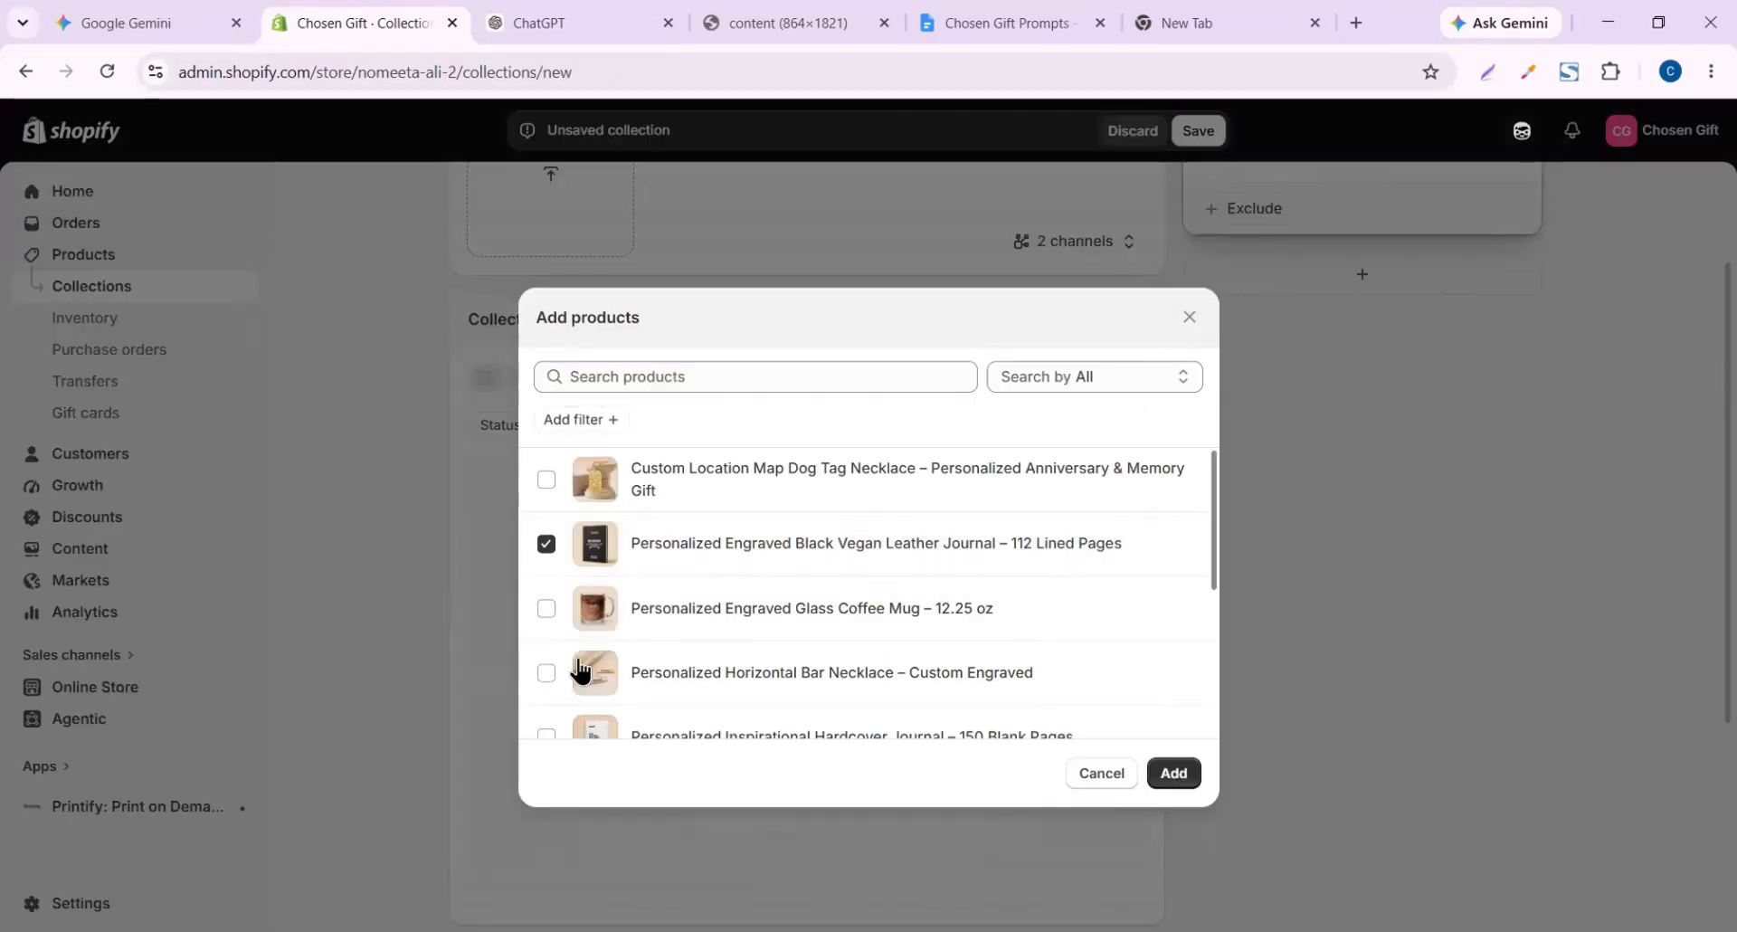
pyautogui.scroll(-2, 582, 670)
pyautogui.click(546, 586)
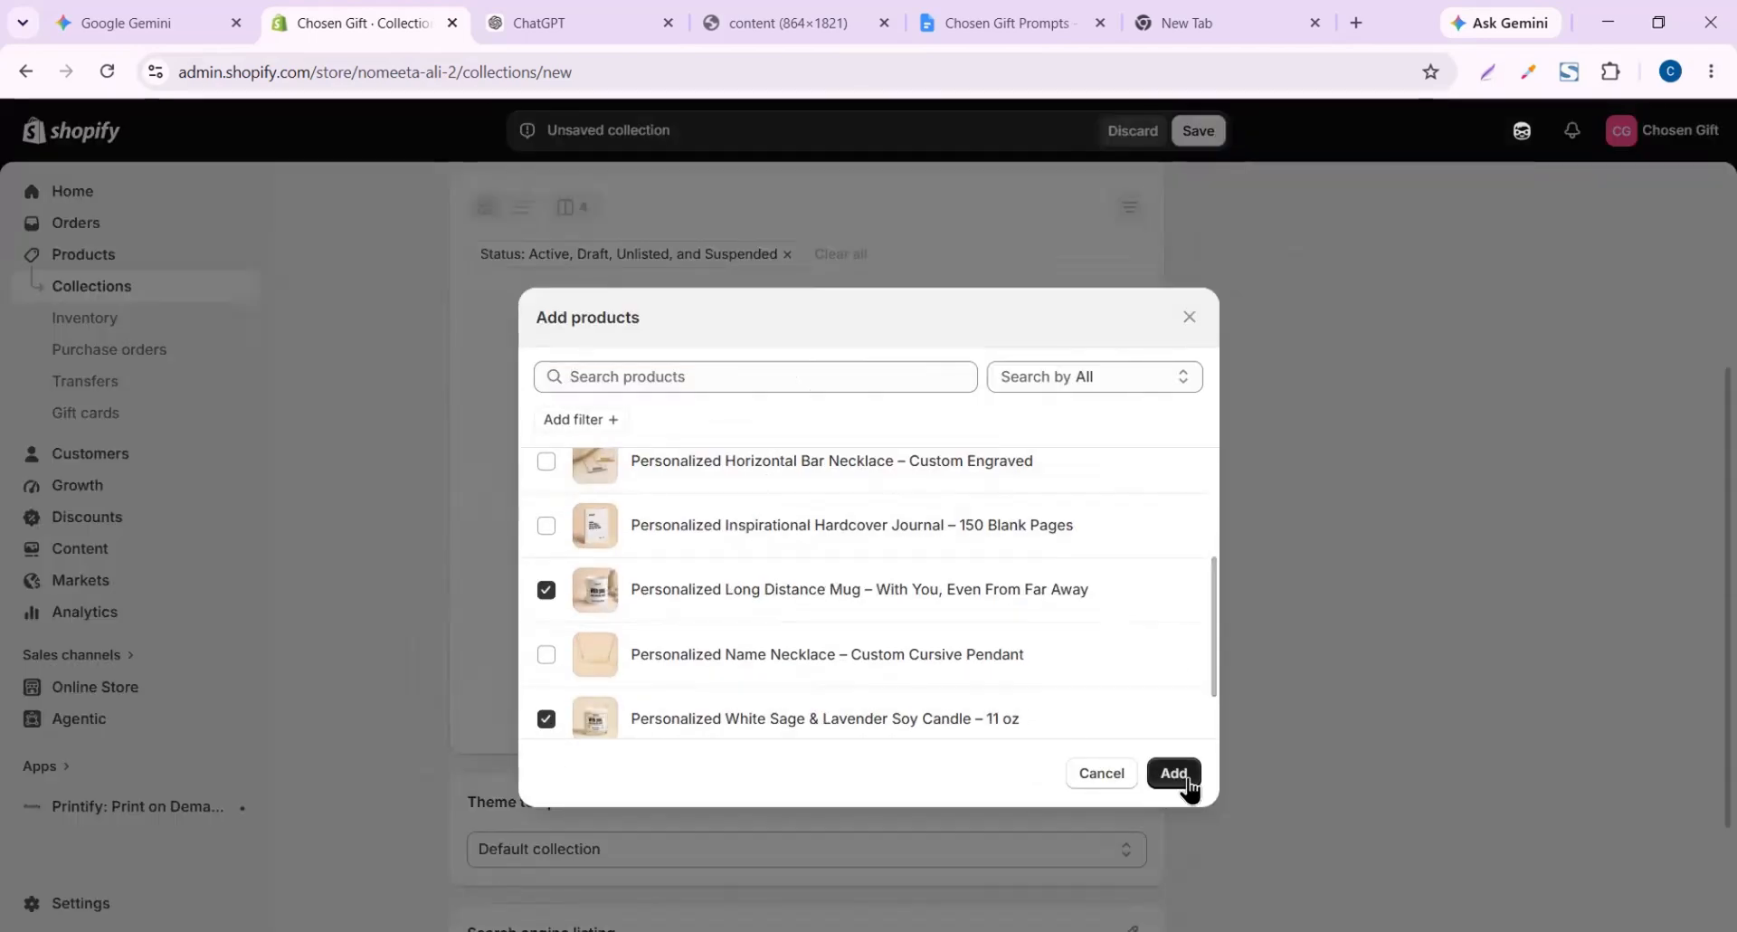
pyautogui.click(1186, 781)
pyautogui.click(1199, 132)
pyautogui.click(462, 195)
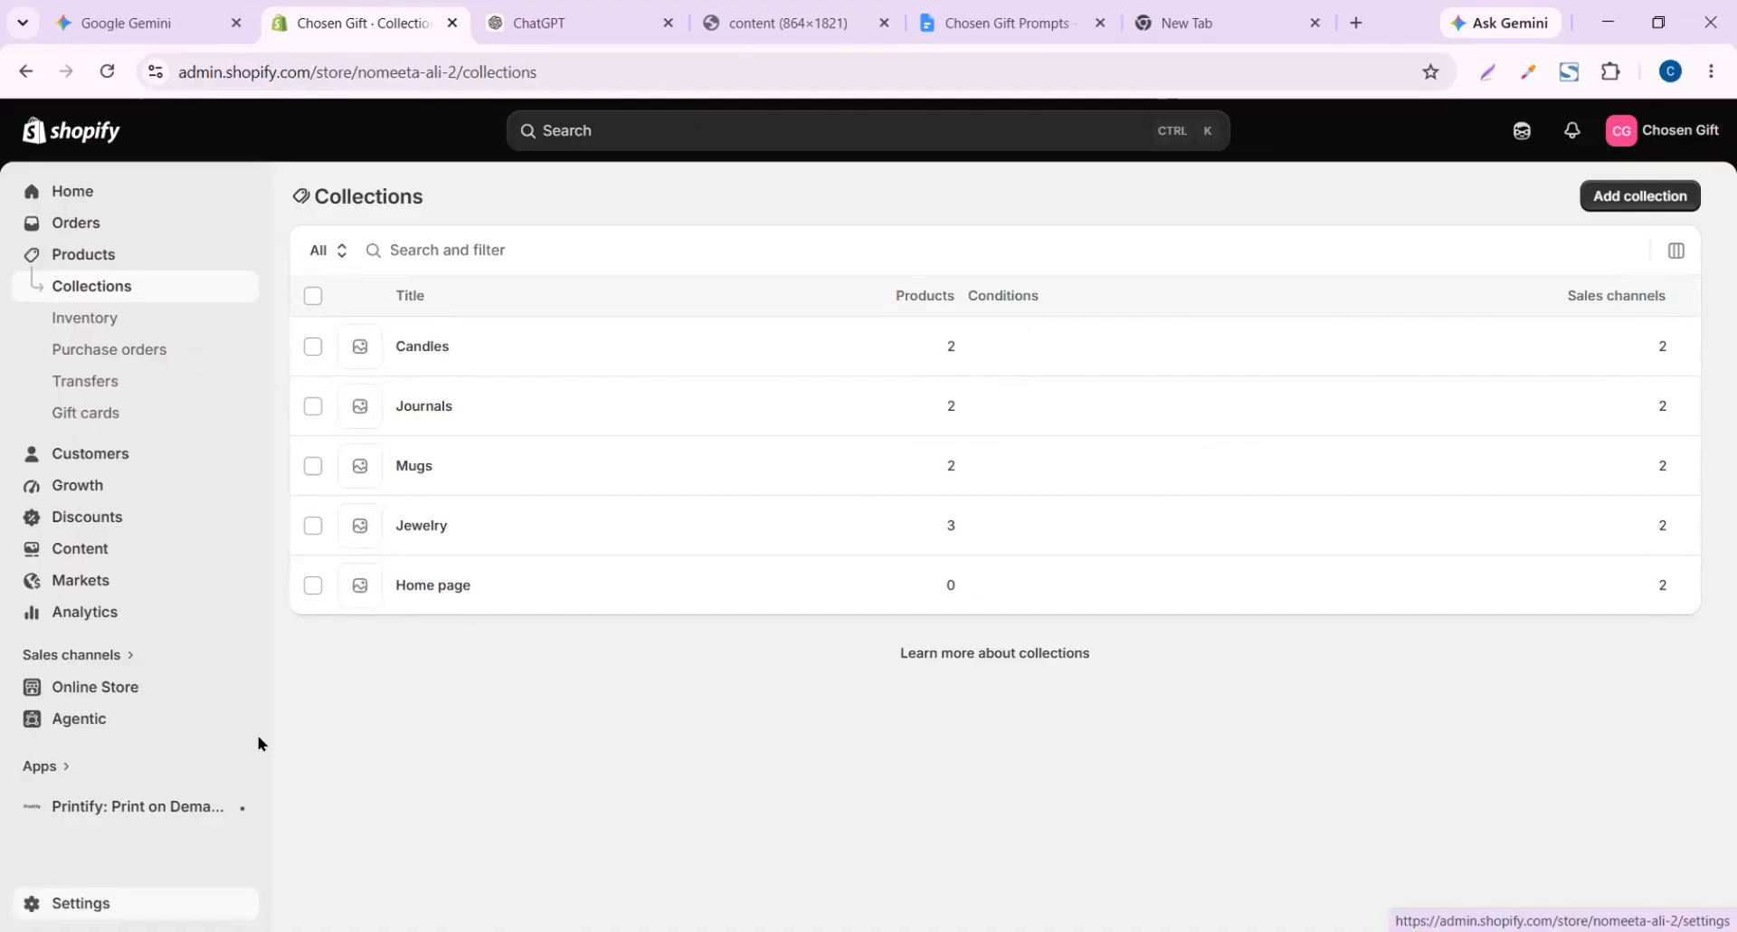
# Go to Settings > Policies and open the empty Return and refund policy editor
pyautogui.click(81, 903)
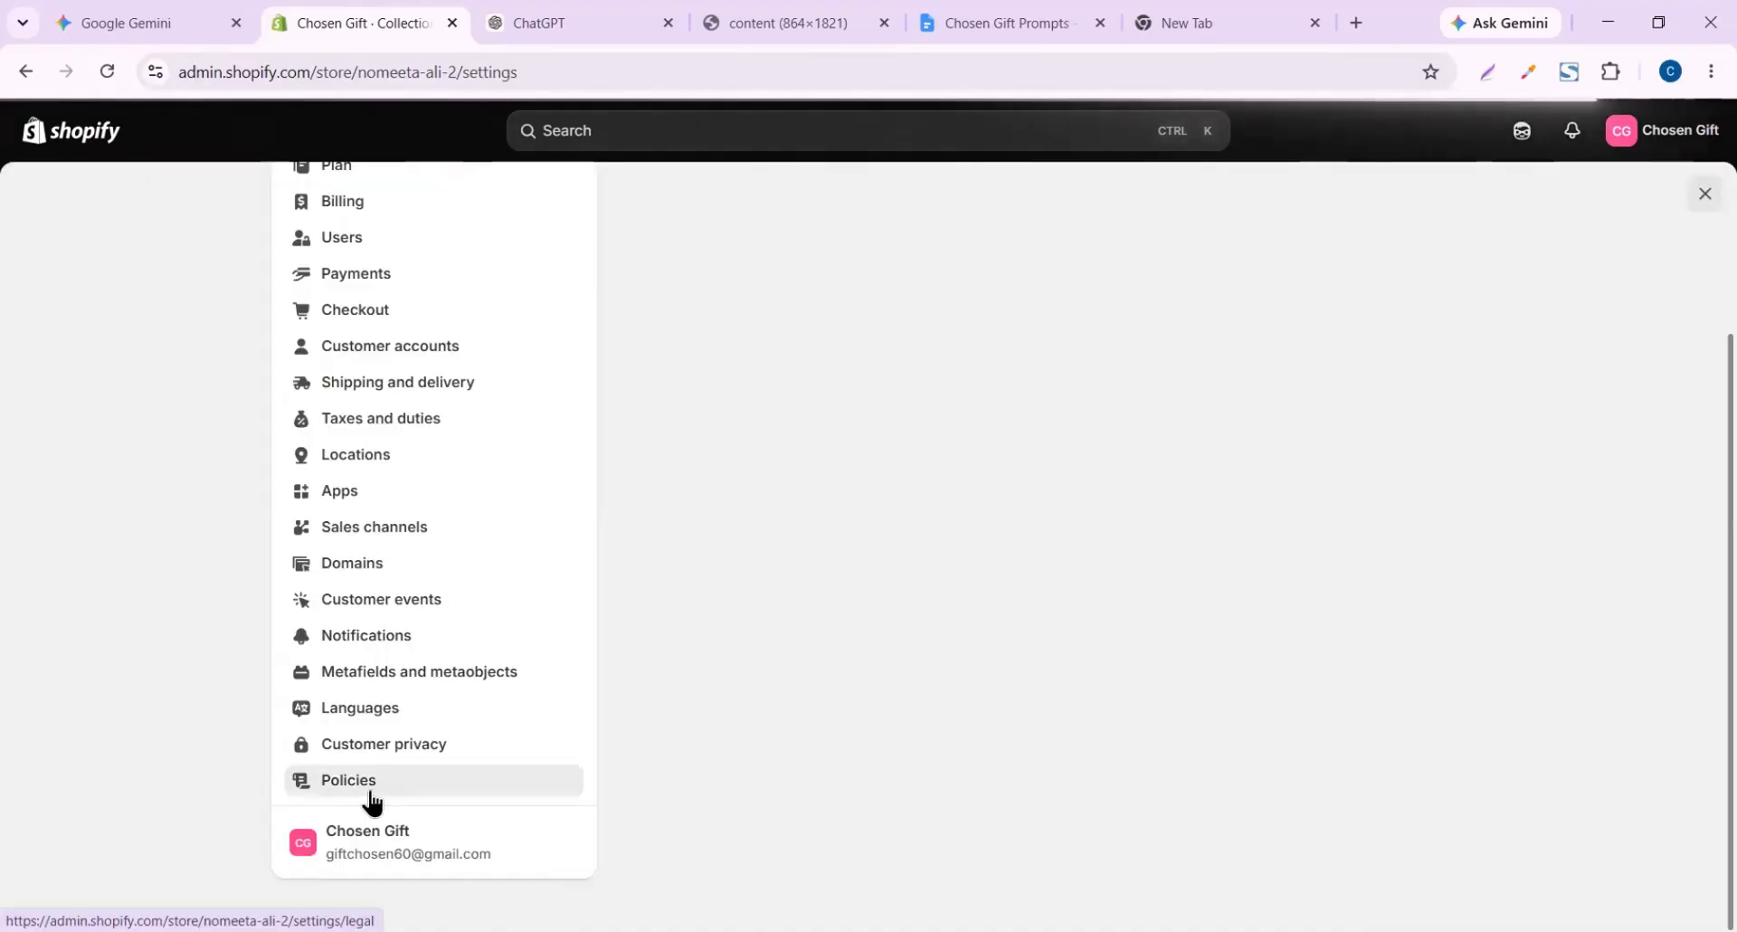
pyautogui.click(372, 800)
pyautogui.scroll(-2, 938, 608)
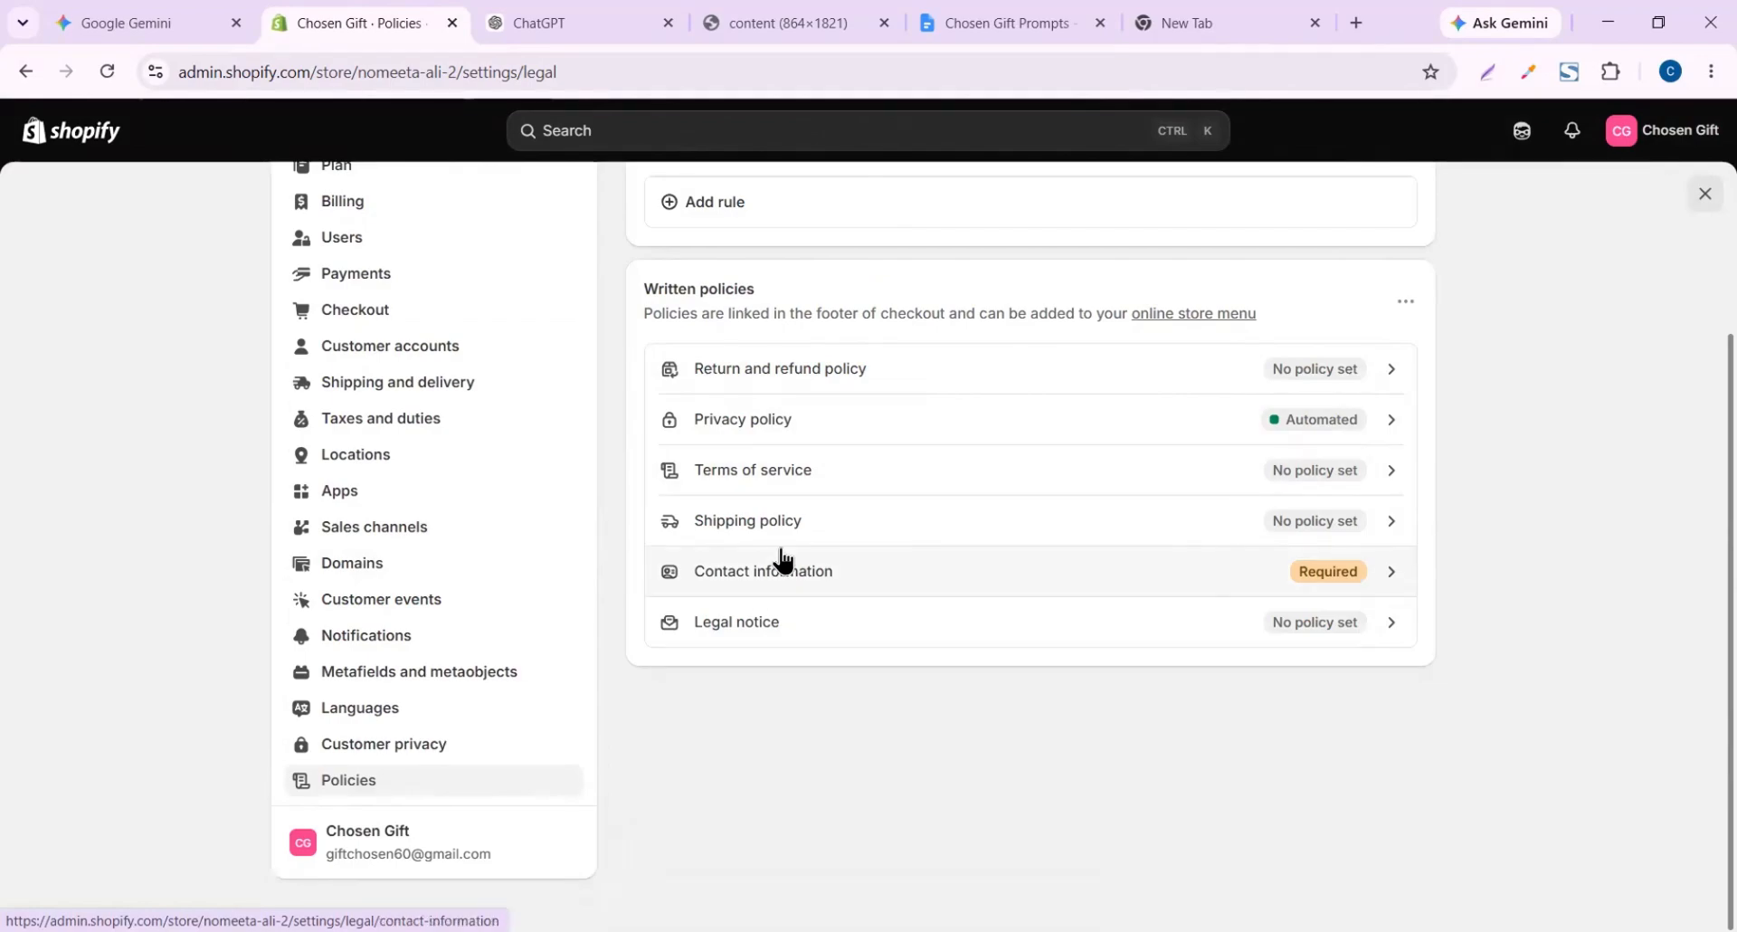
pyautogui.click(905, 364)
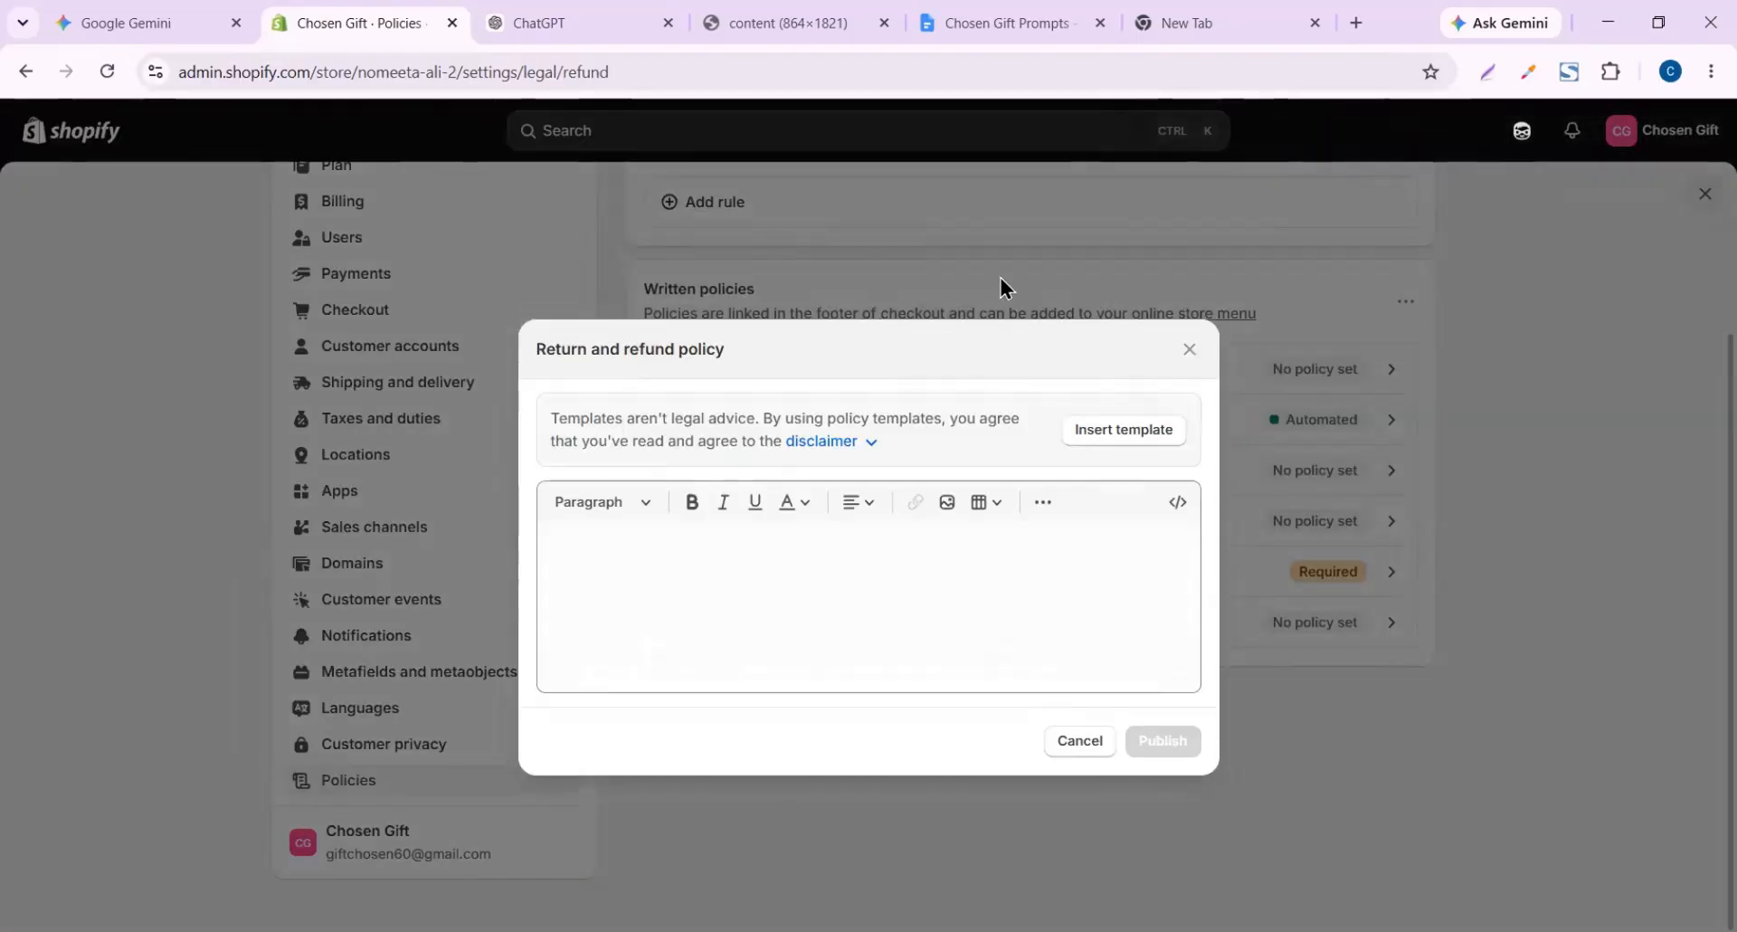
pyautogui.click(1114, 431)
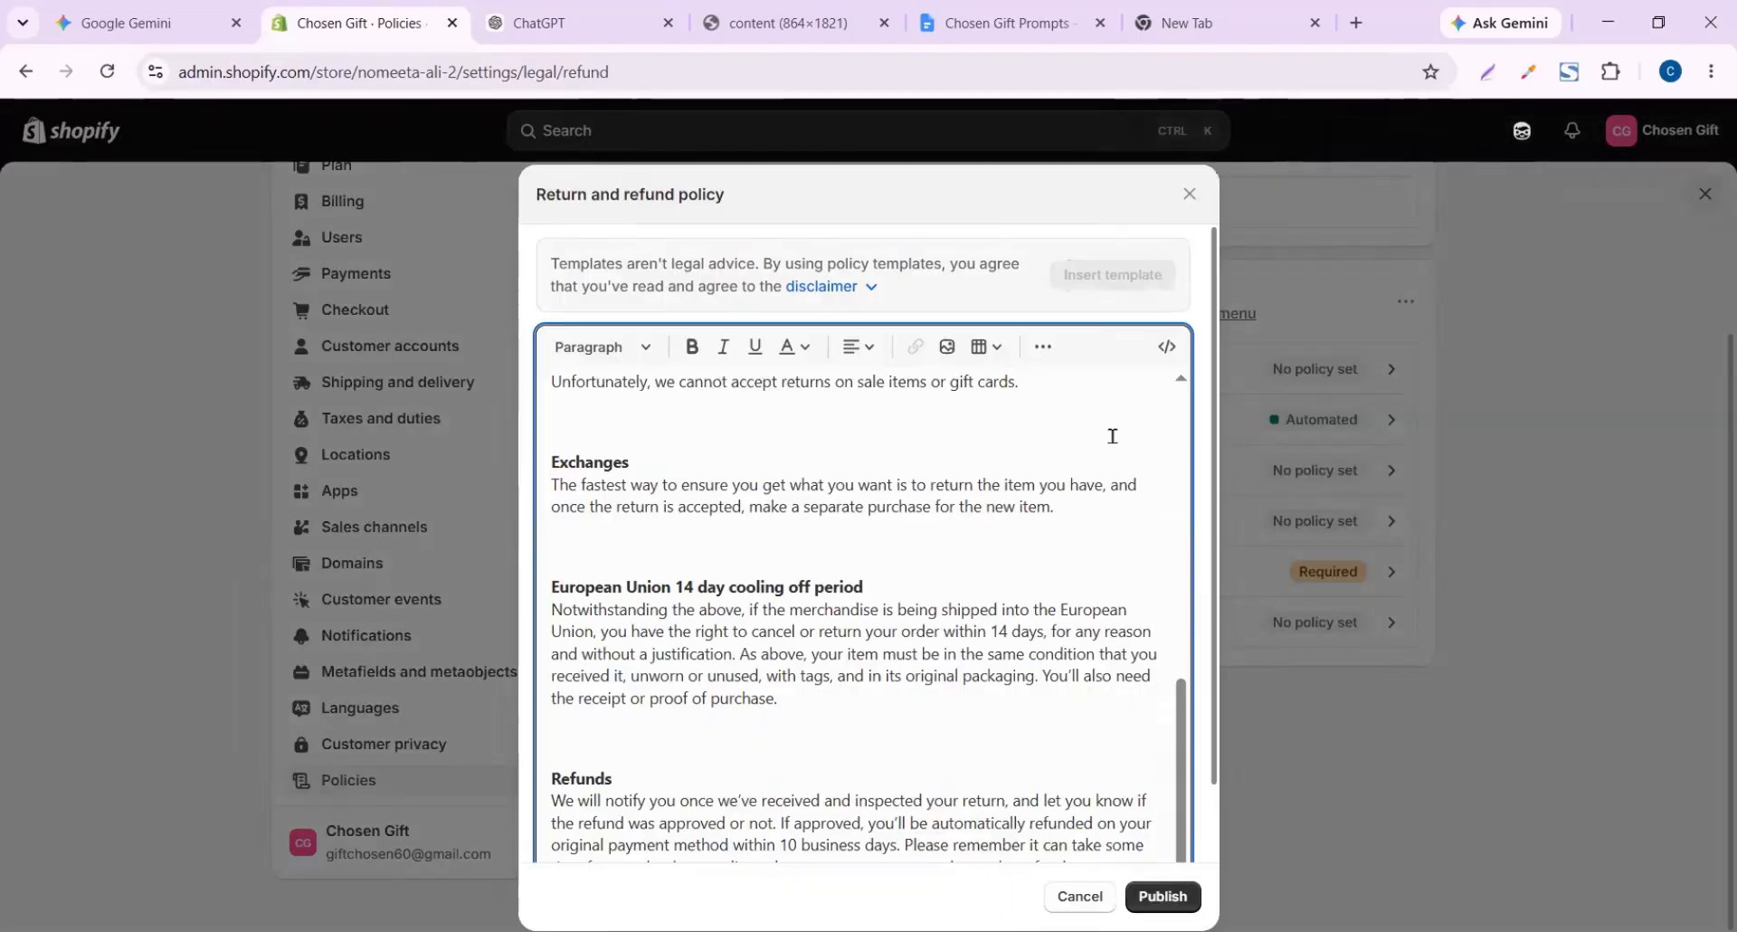
pyautogui.scroll(-2, 841, 640)
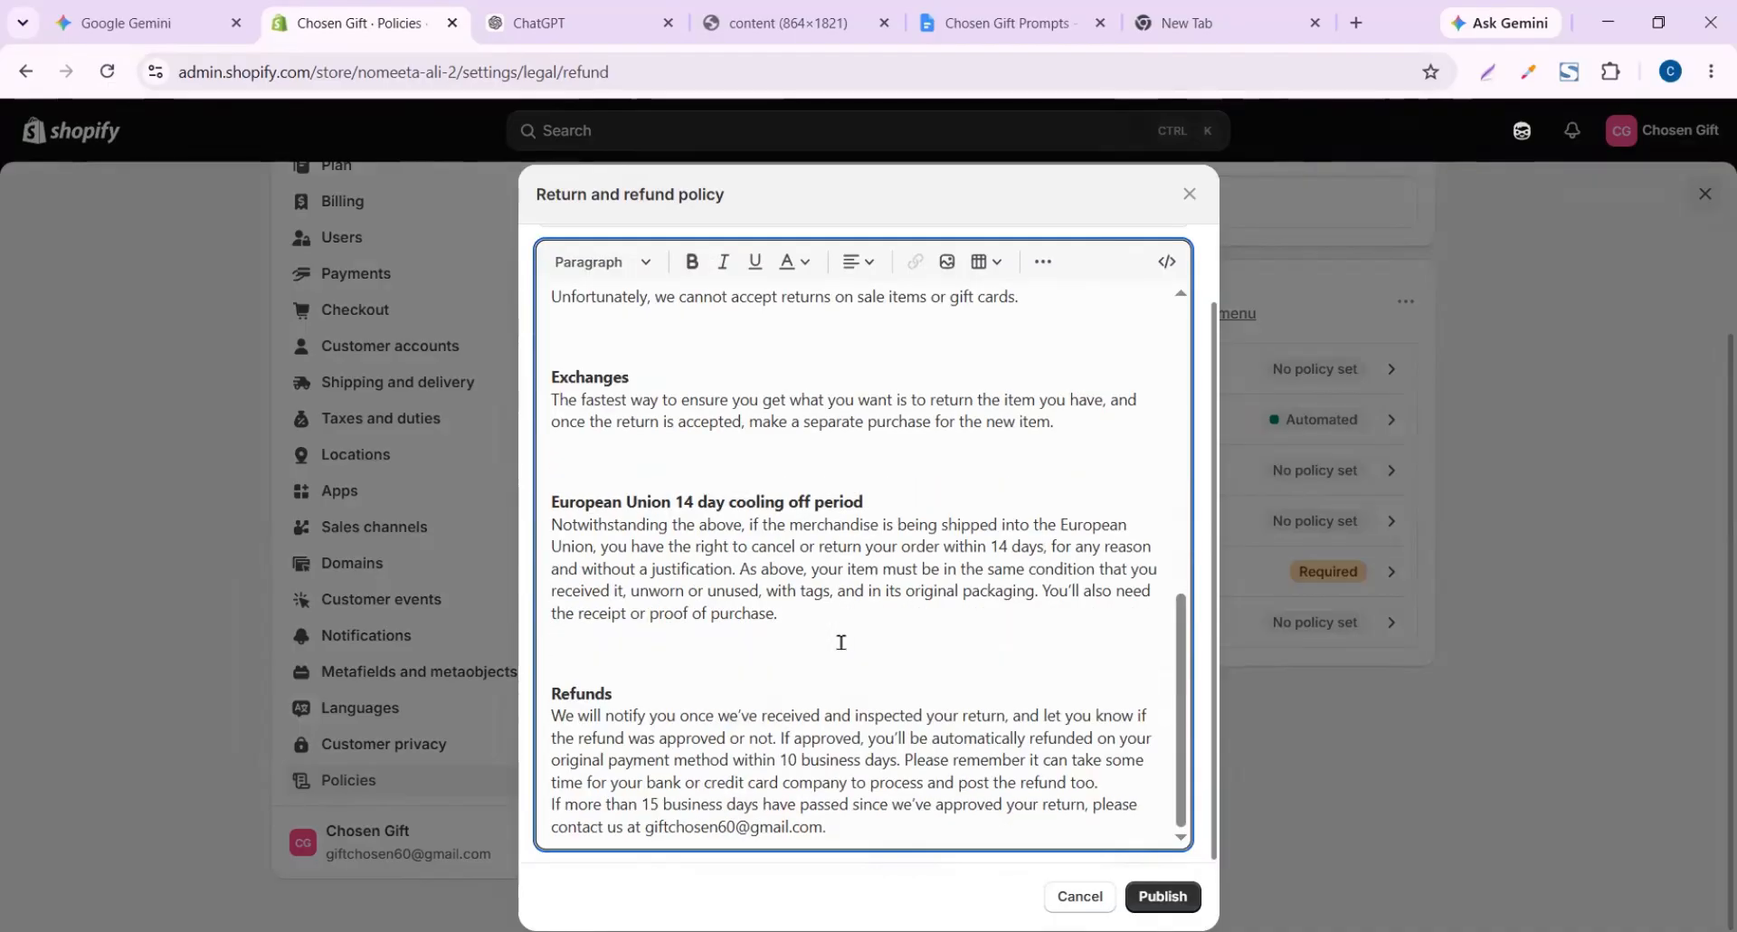
pyautogui.scroll(8, 841, 643)
pyautogui.scroll(1, 841, 642)
pyautogui.scroll(-15, 841, 643)
pyautogui.scroll(10, 841, 643)
pyautogui.scroll(2, 840, 643)
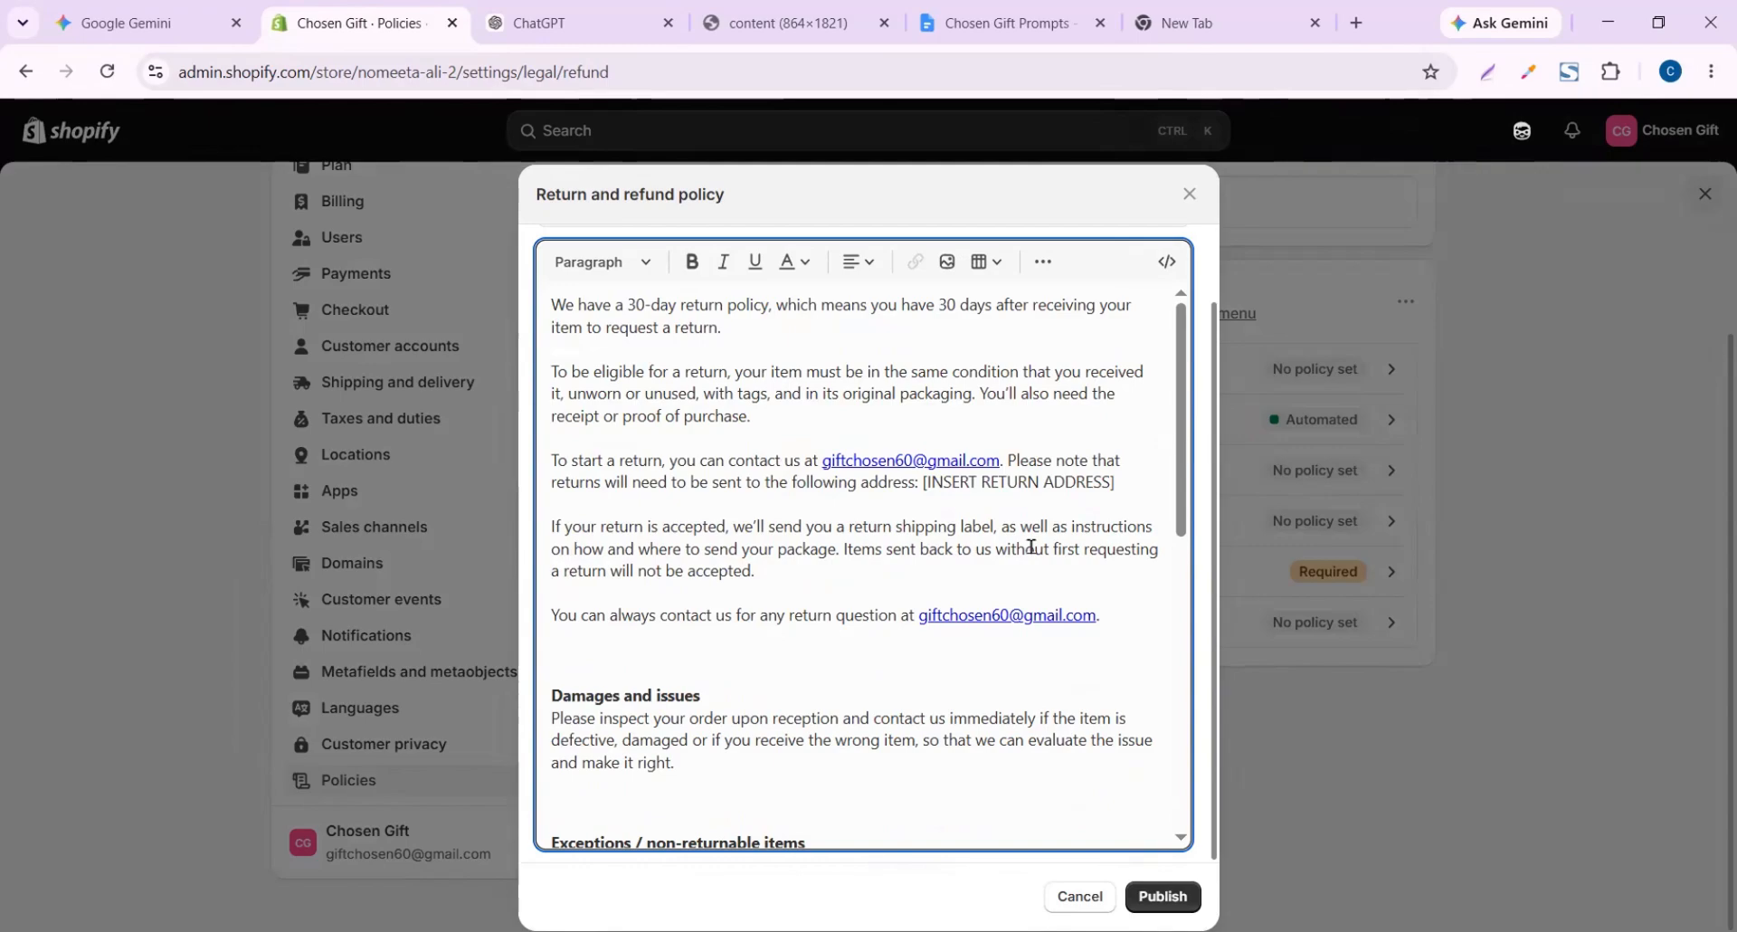
pyautogui.click(1190, 201)
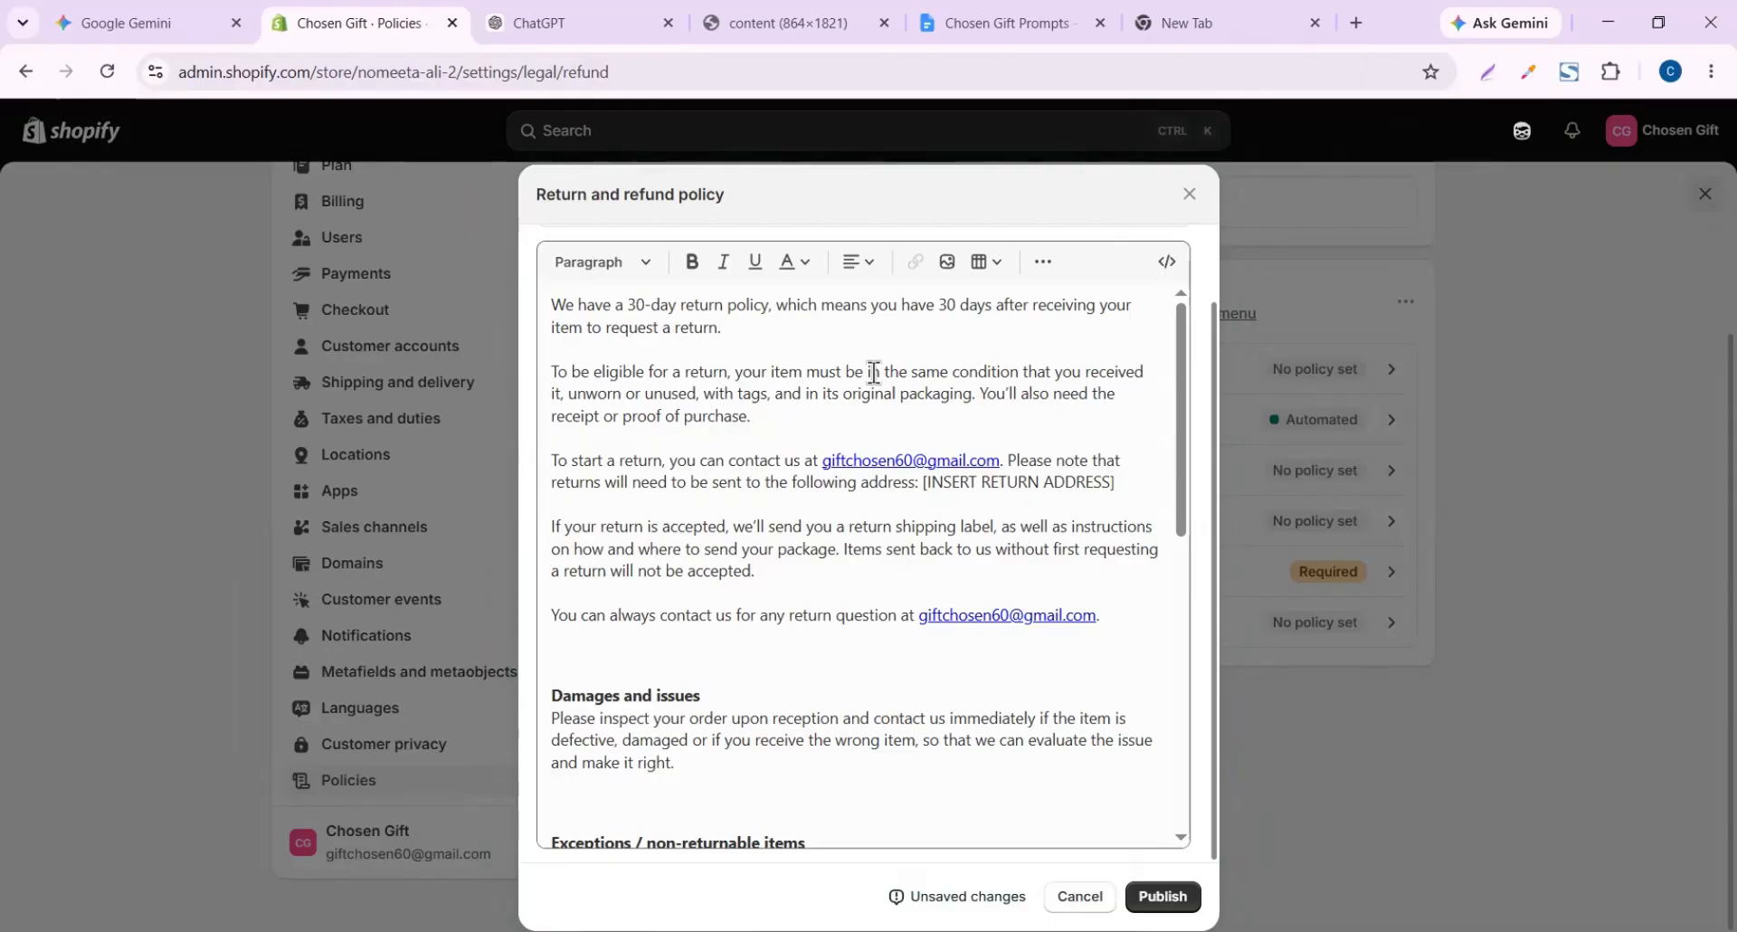
pyautogui.click(1189, 194)
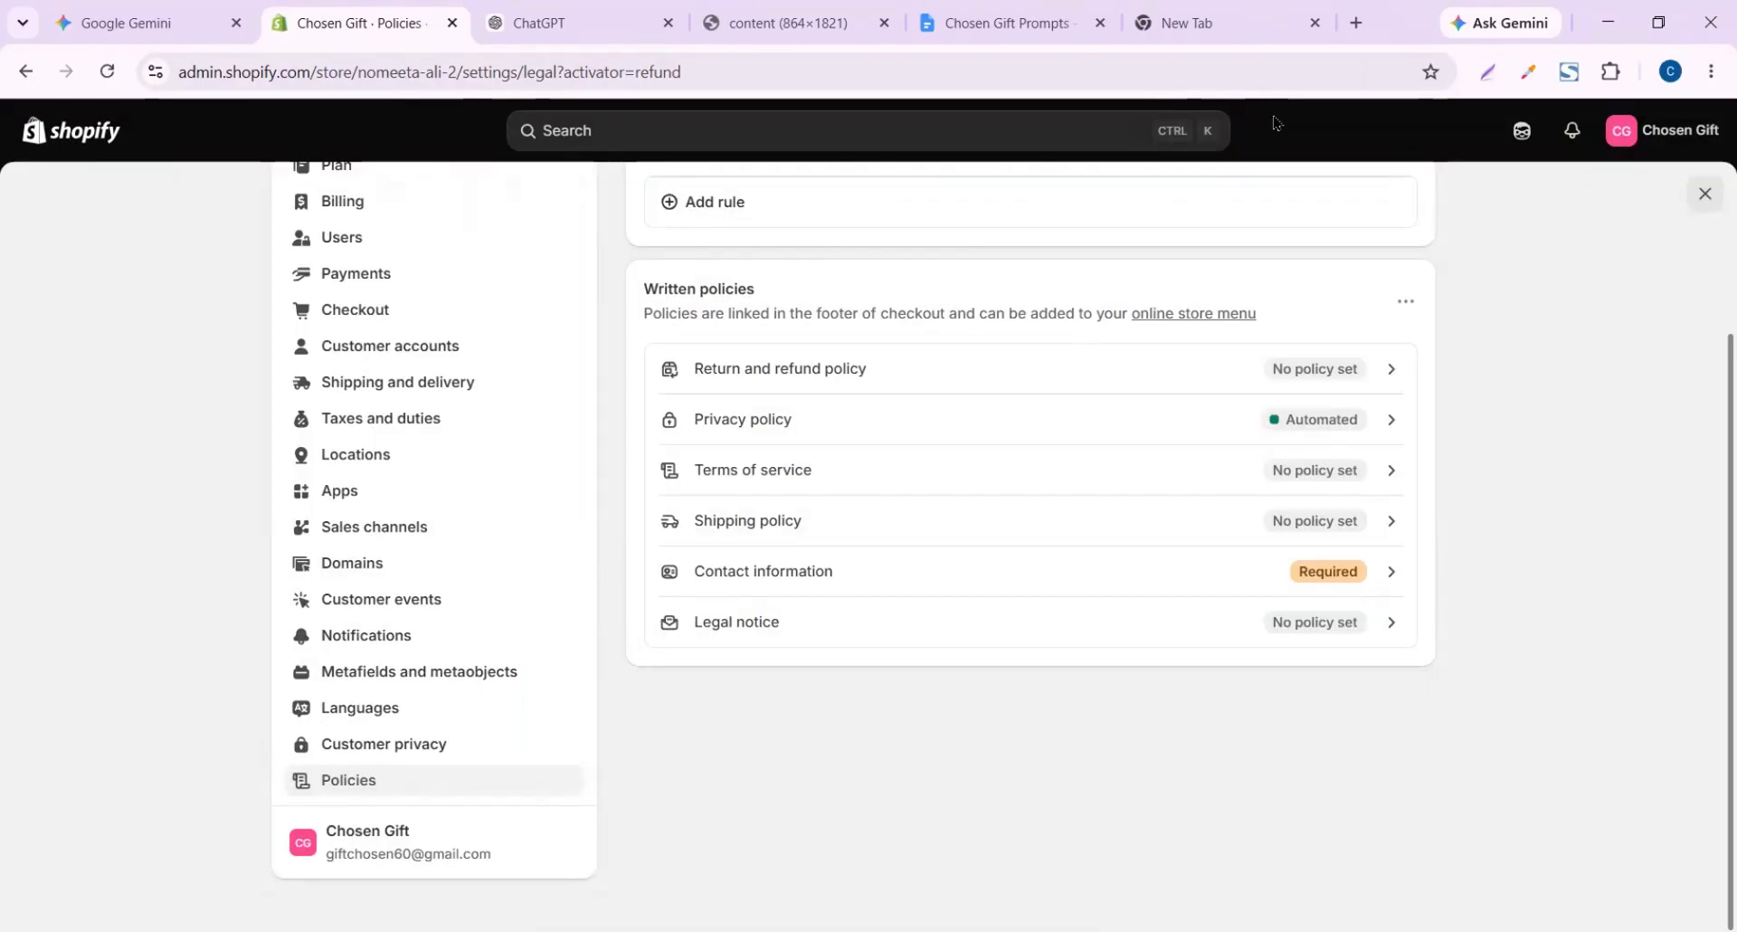
# Copy the full Shopify store policies prompt from the Chosen Gift Prompts document
pyautogui.click(524, 3)
pyautogui.click(1005, 14)
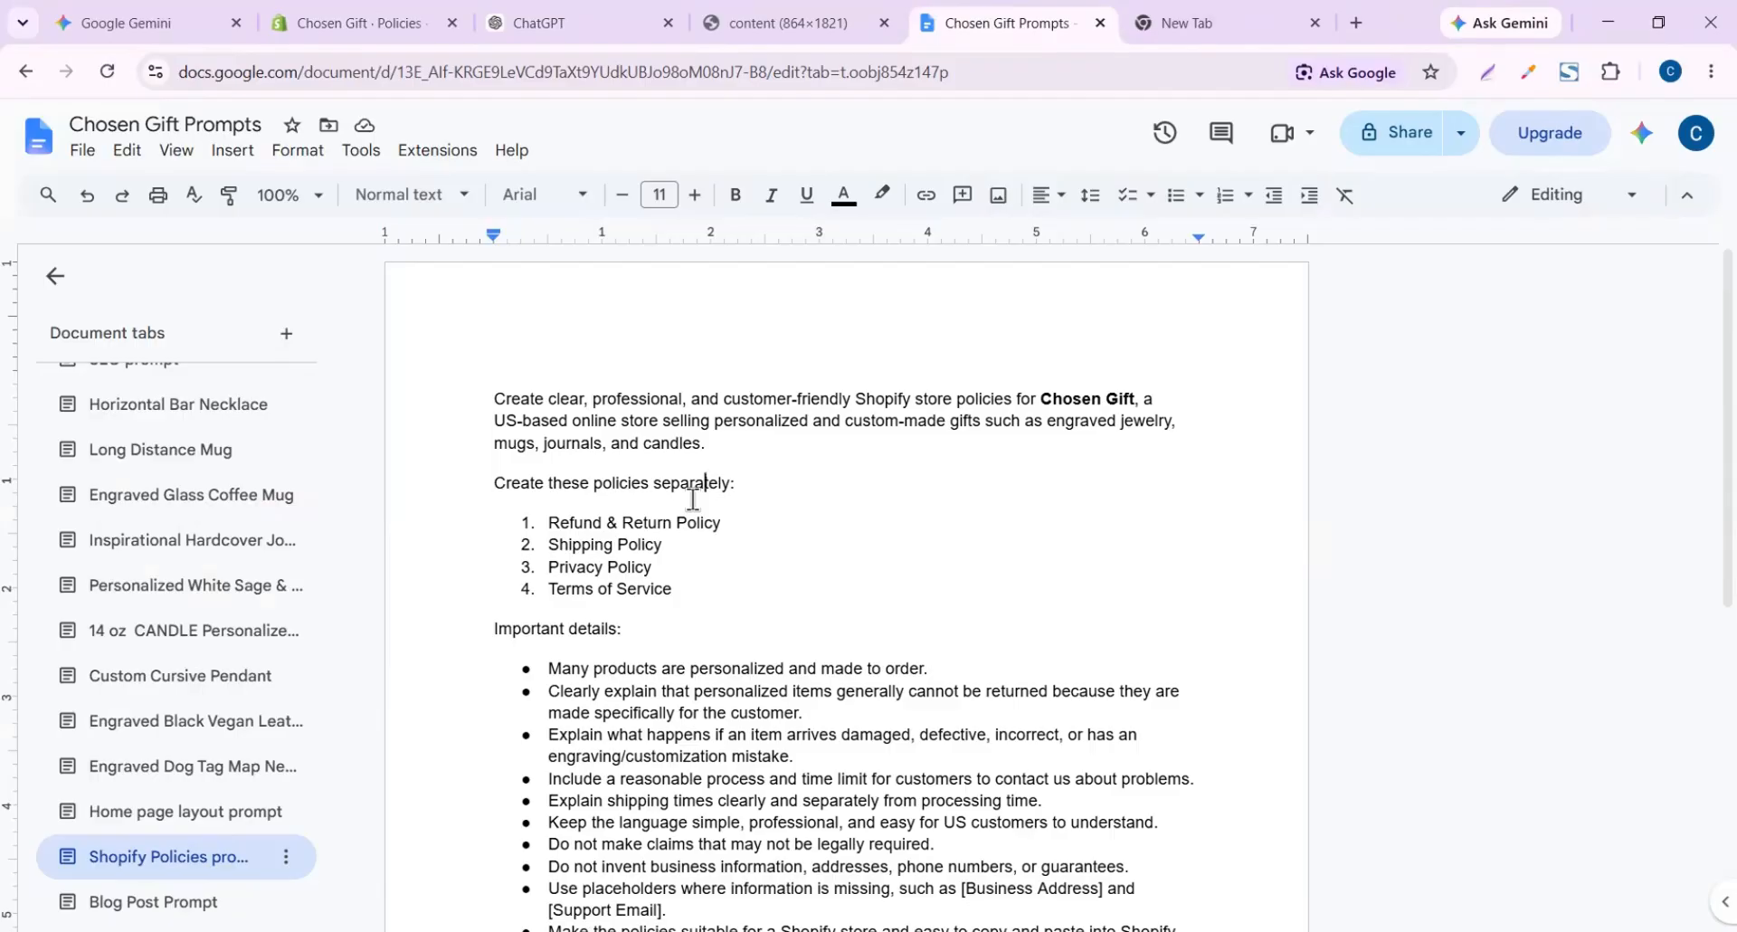
pyautogui.scroll(-7, 693, 500)
pyautogui.scroll(7, 693, 499)
pyautogui.hotkey('ctrl', 'a')
pyautogui.hotkey('ctrl', 'c')
# Paste the store policies prompt into ChatGPT and send it
pyautogui.click(561, 23)
pyautogui.click(726, 470)
pyautogui.hotkey('ctrl', 'v')
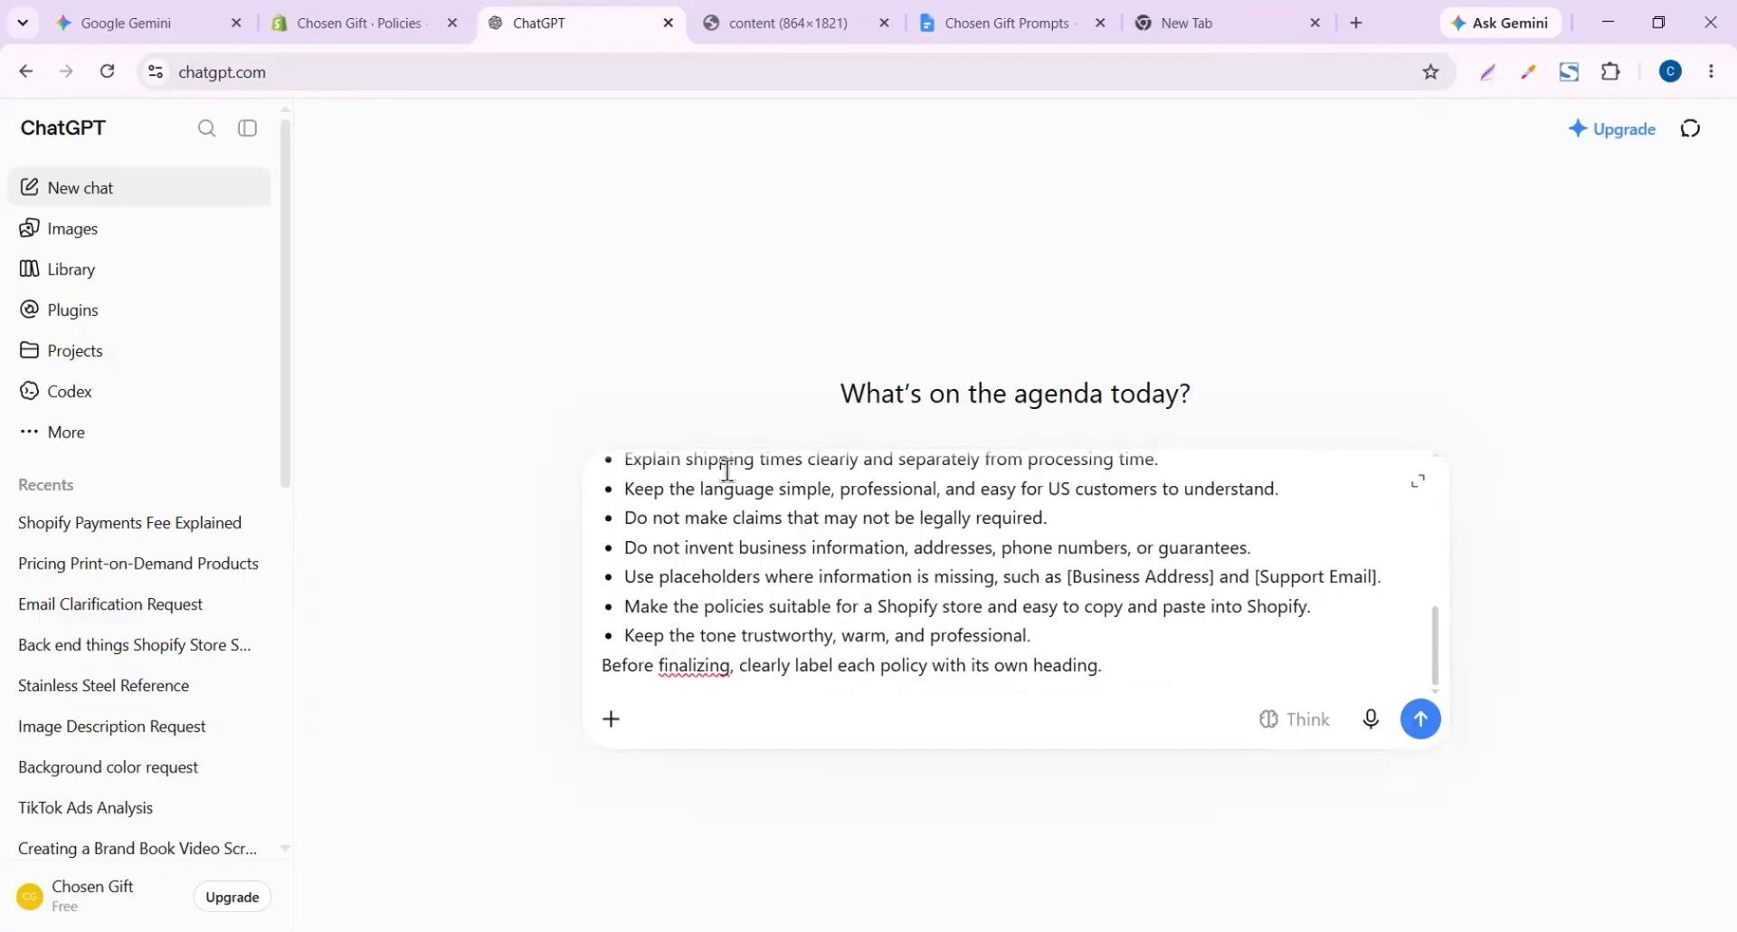
pyautogui.press('Return')
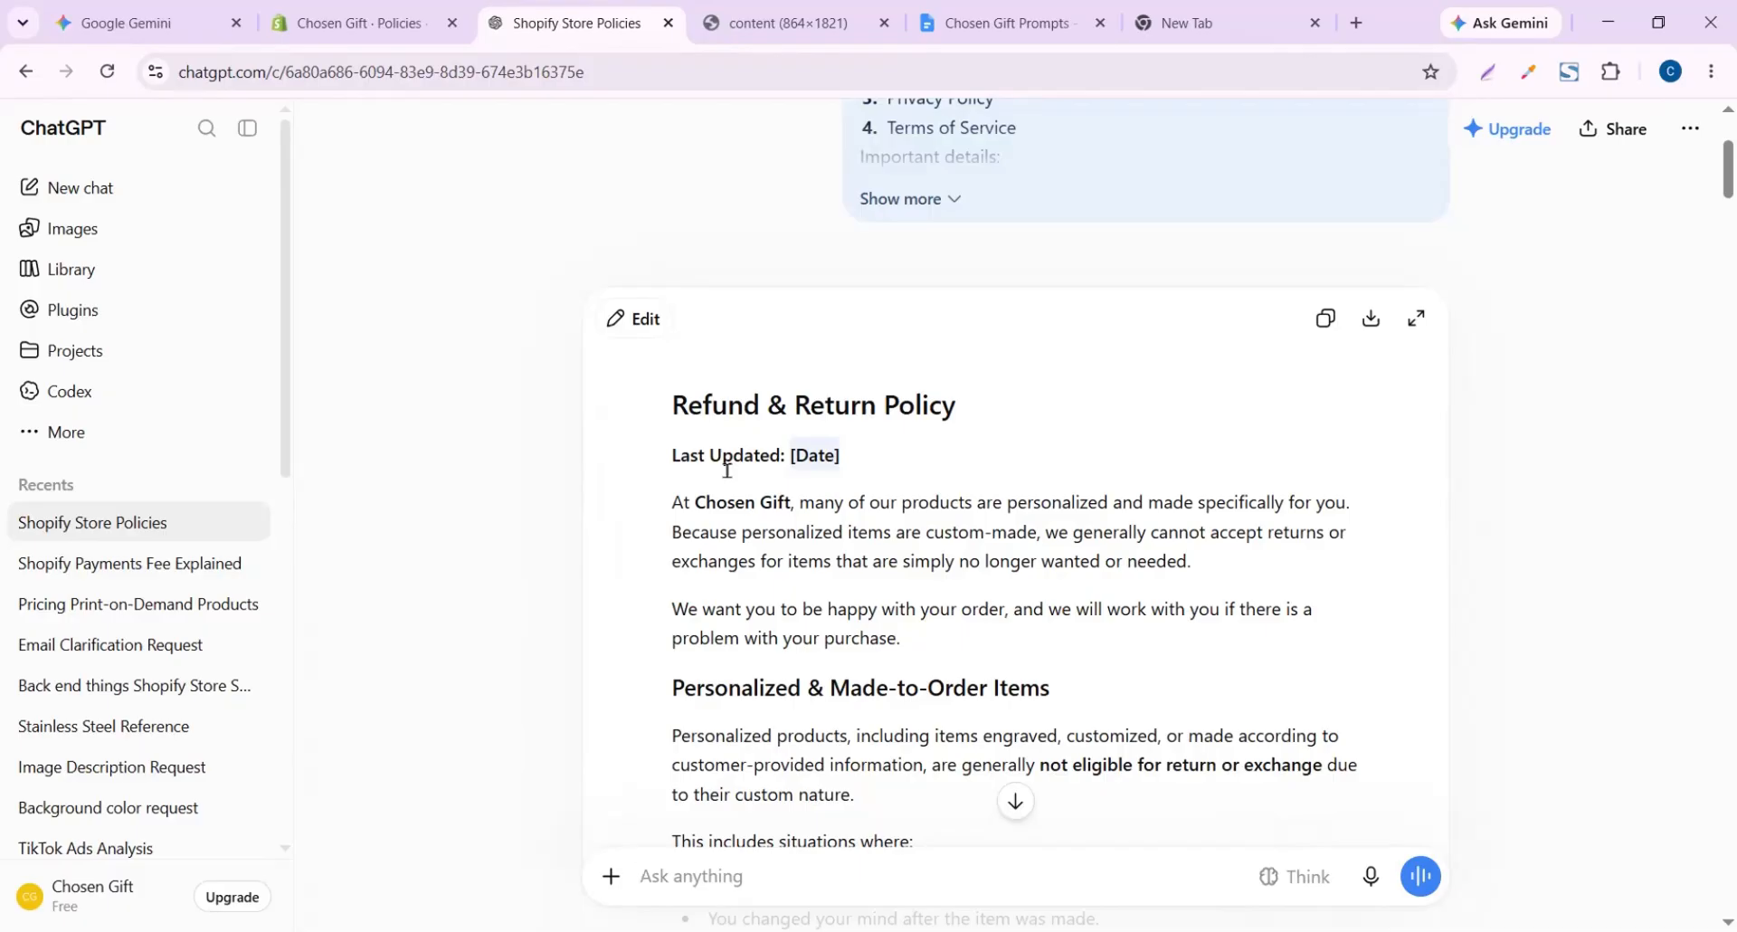
# Review the generated policies and select the entire Refund & Return Policy text
pyautogui.scroll(-2, 726, 470)
pyautogui.scroll(-20, 726, 470)
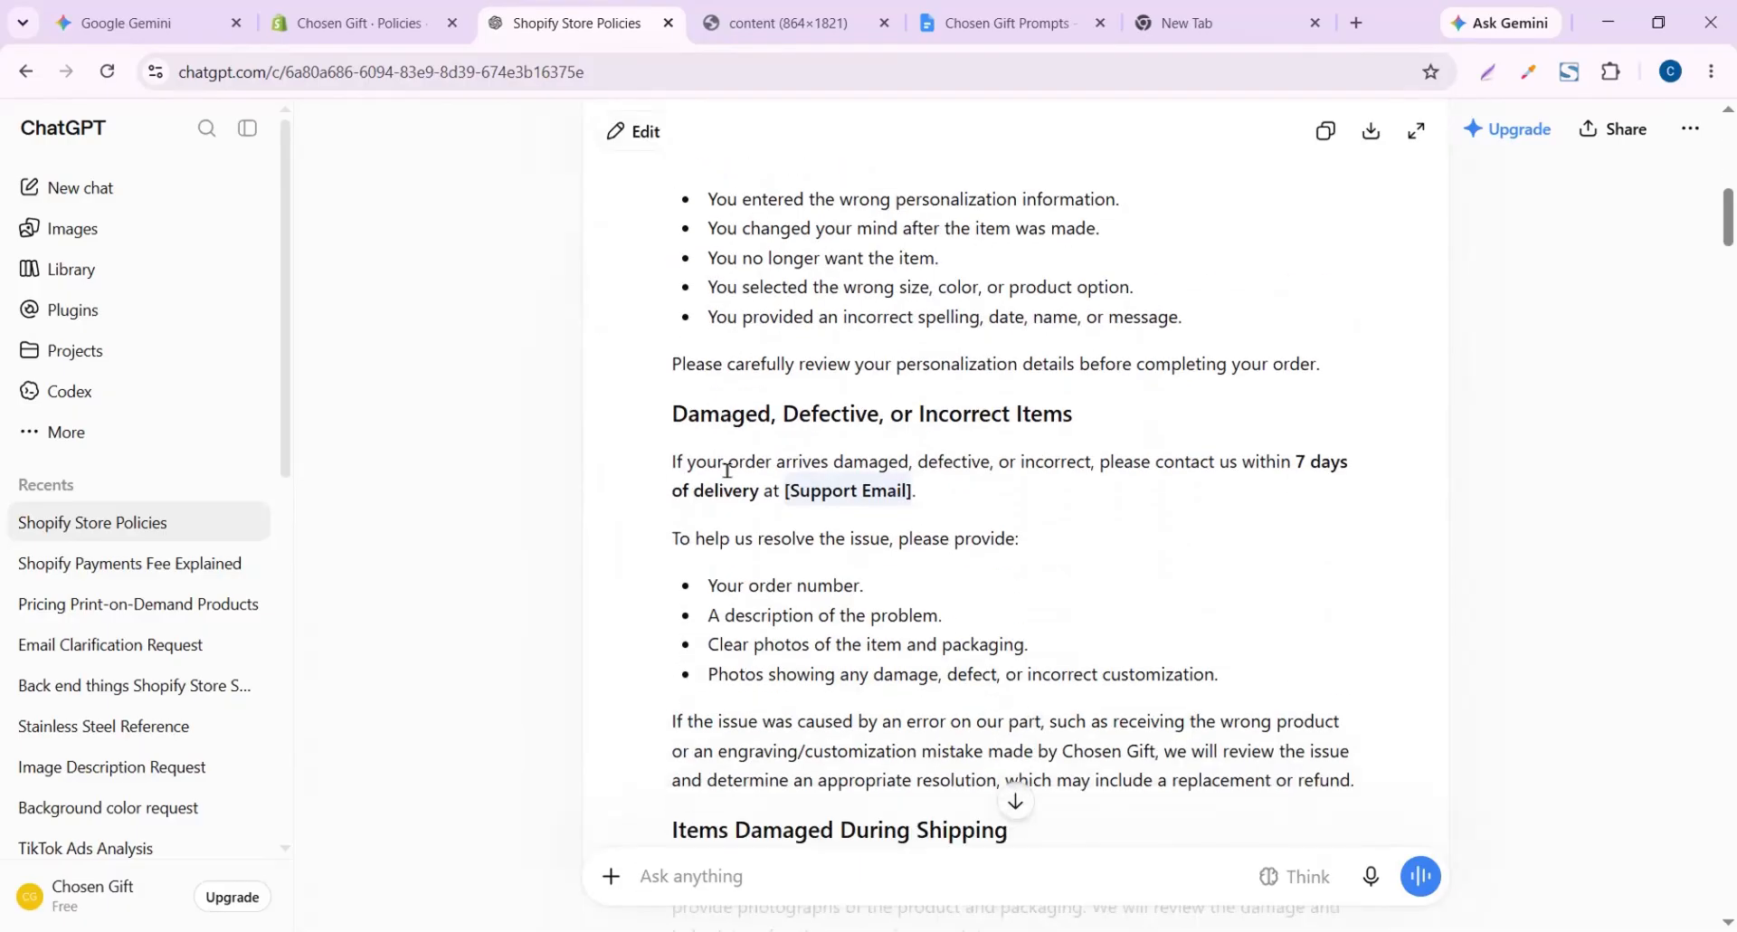
pyautogui.scroll(-8, 727, 470)
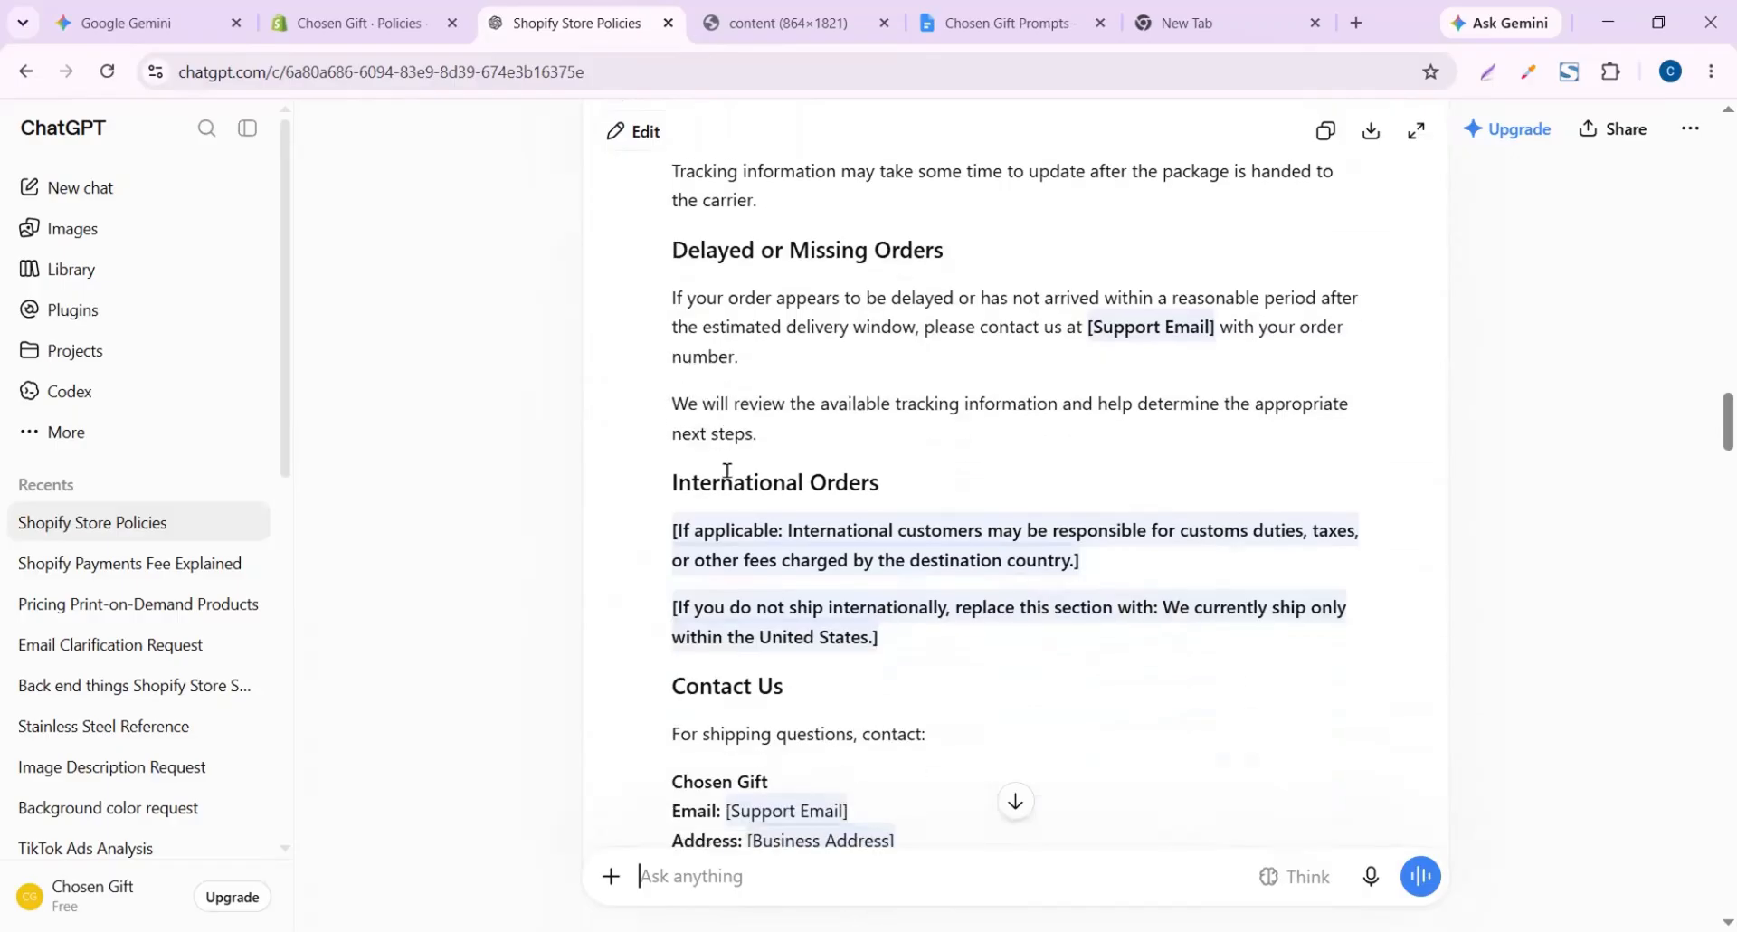
pyautogui.scroll(2, 726, 470)
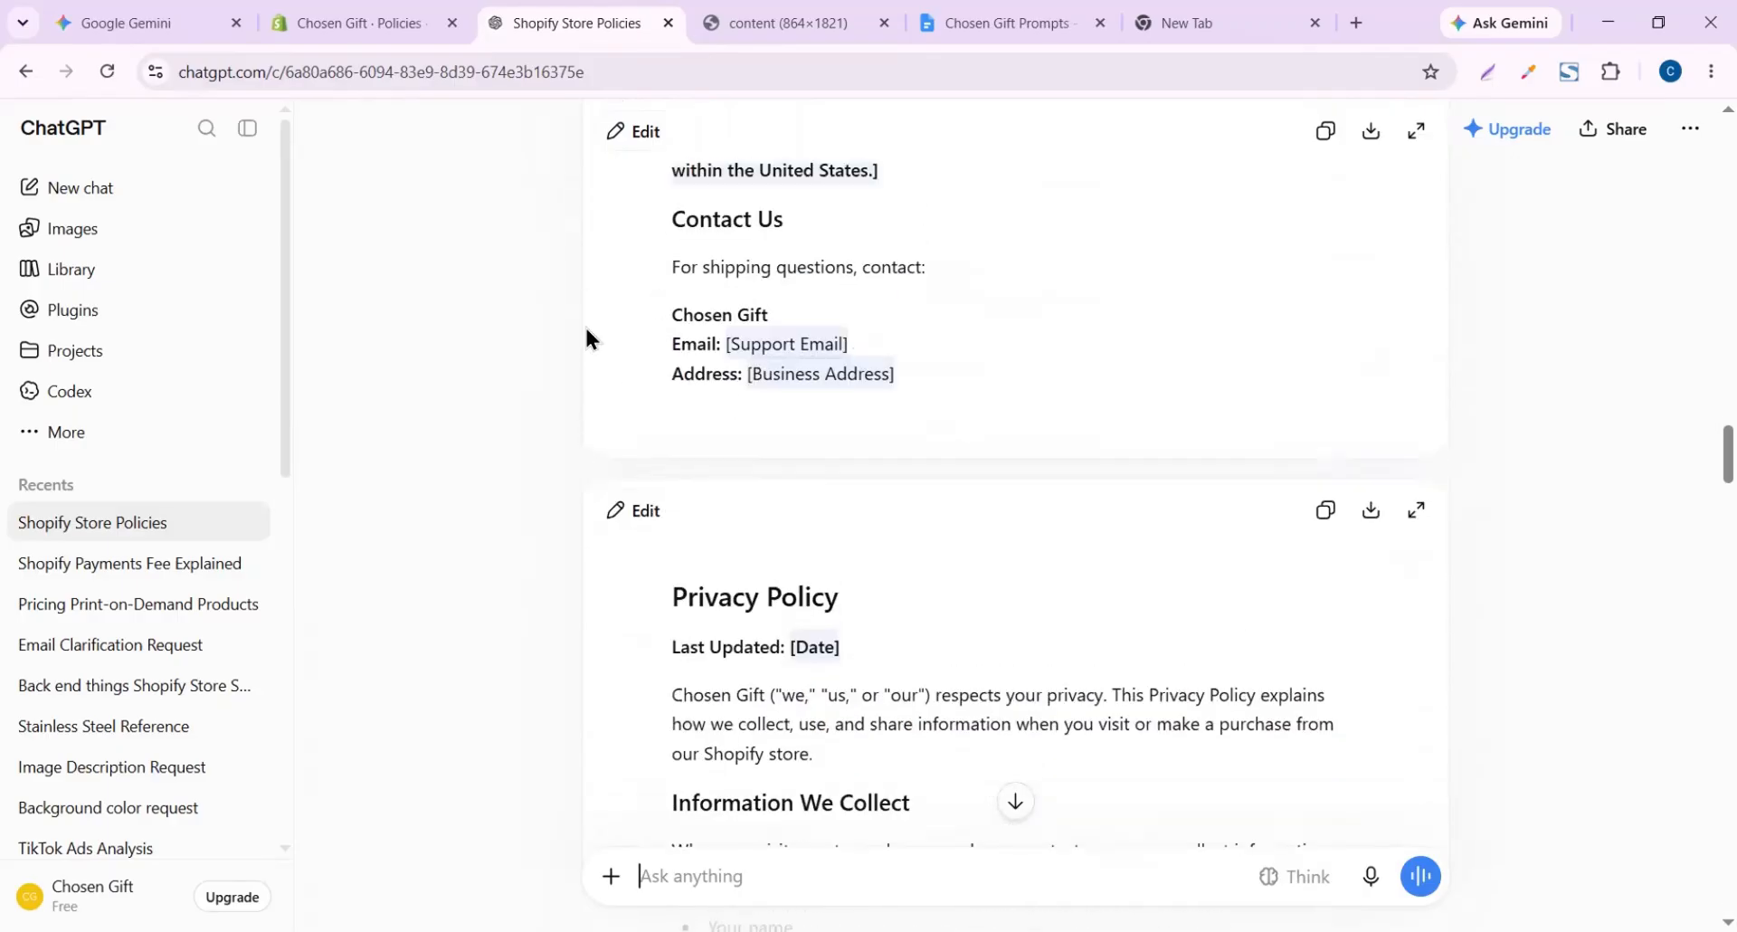
pyautogui.scroll(20, 877, 230)
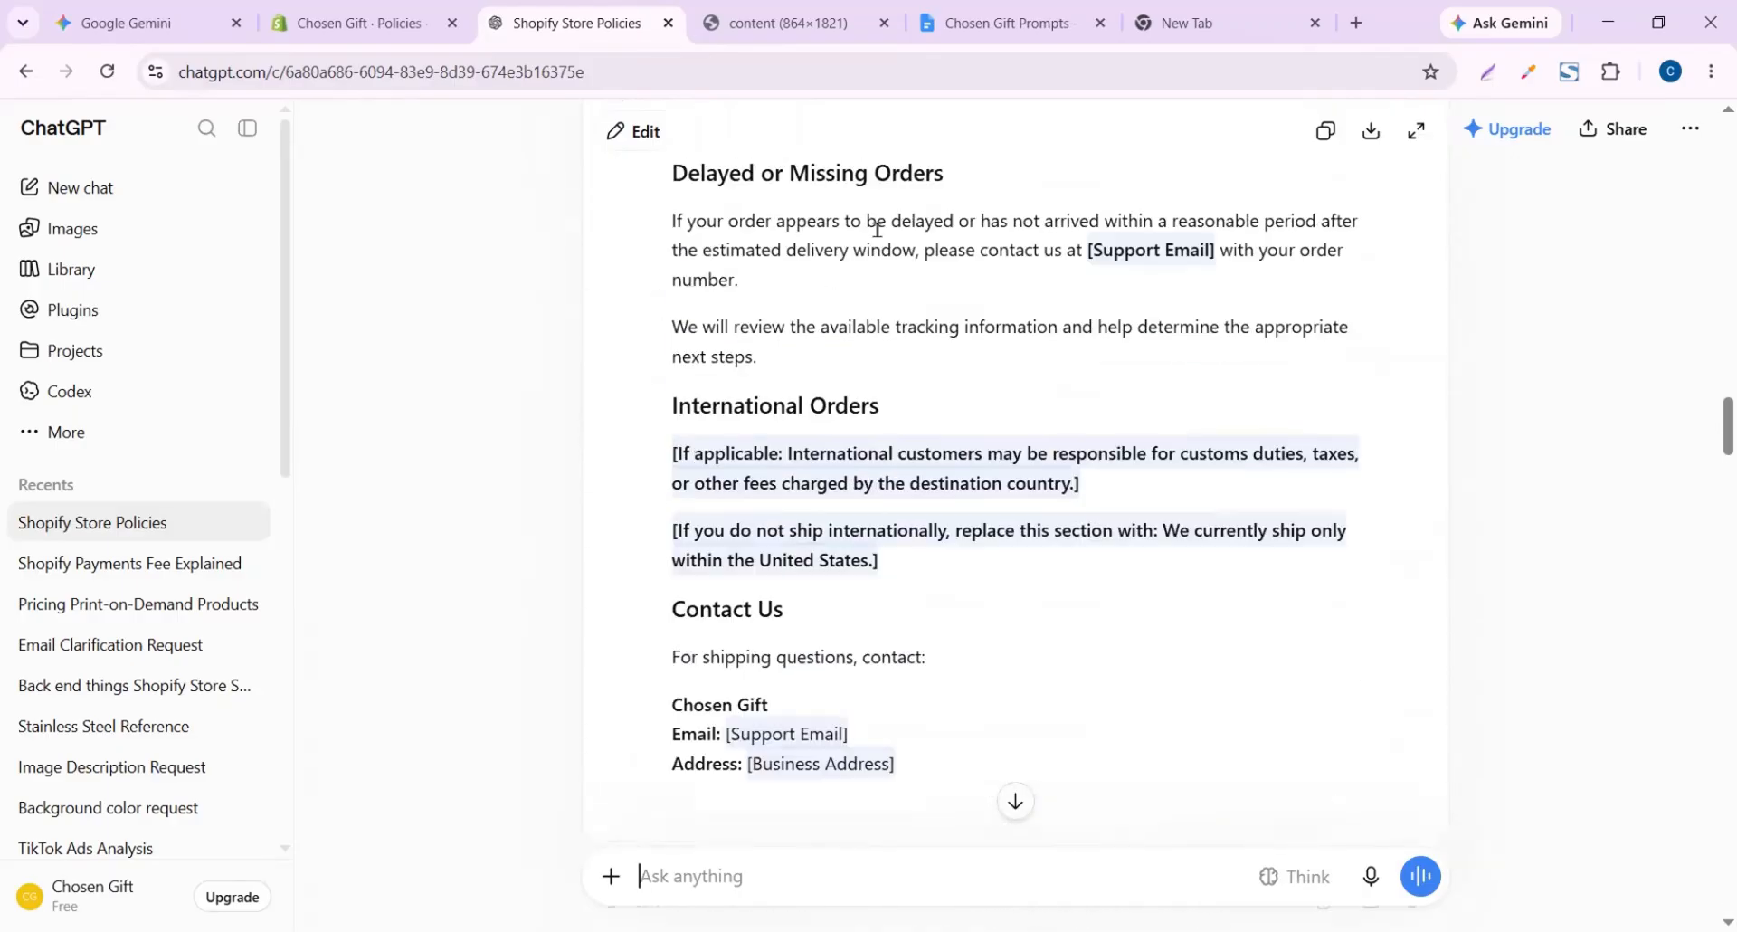
pyautogui.scroll(15, 877, 235)
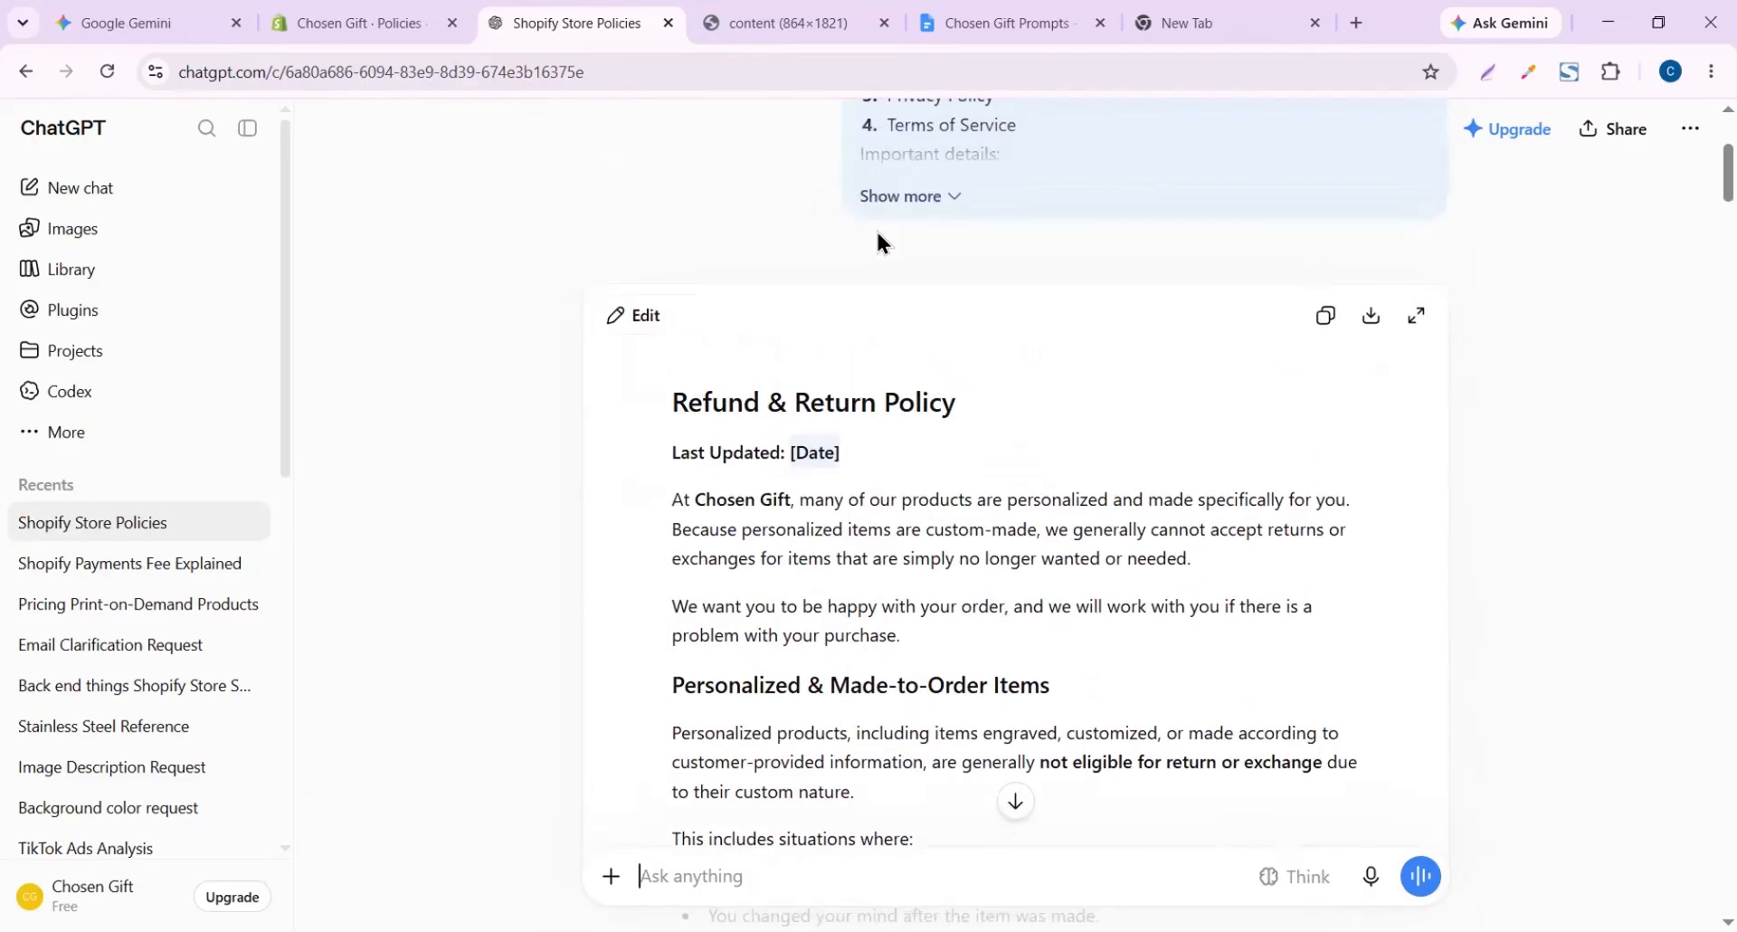
pyautogui.scroll(-3, 877, 230)
pyautogui.scroll(2, 877, 229)
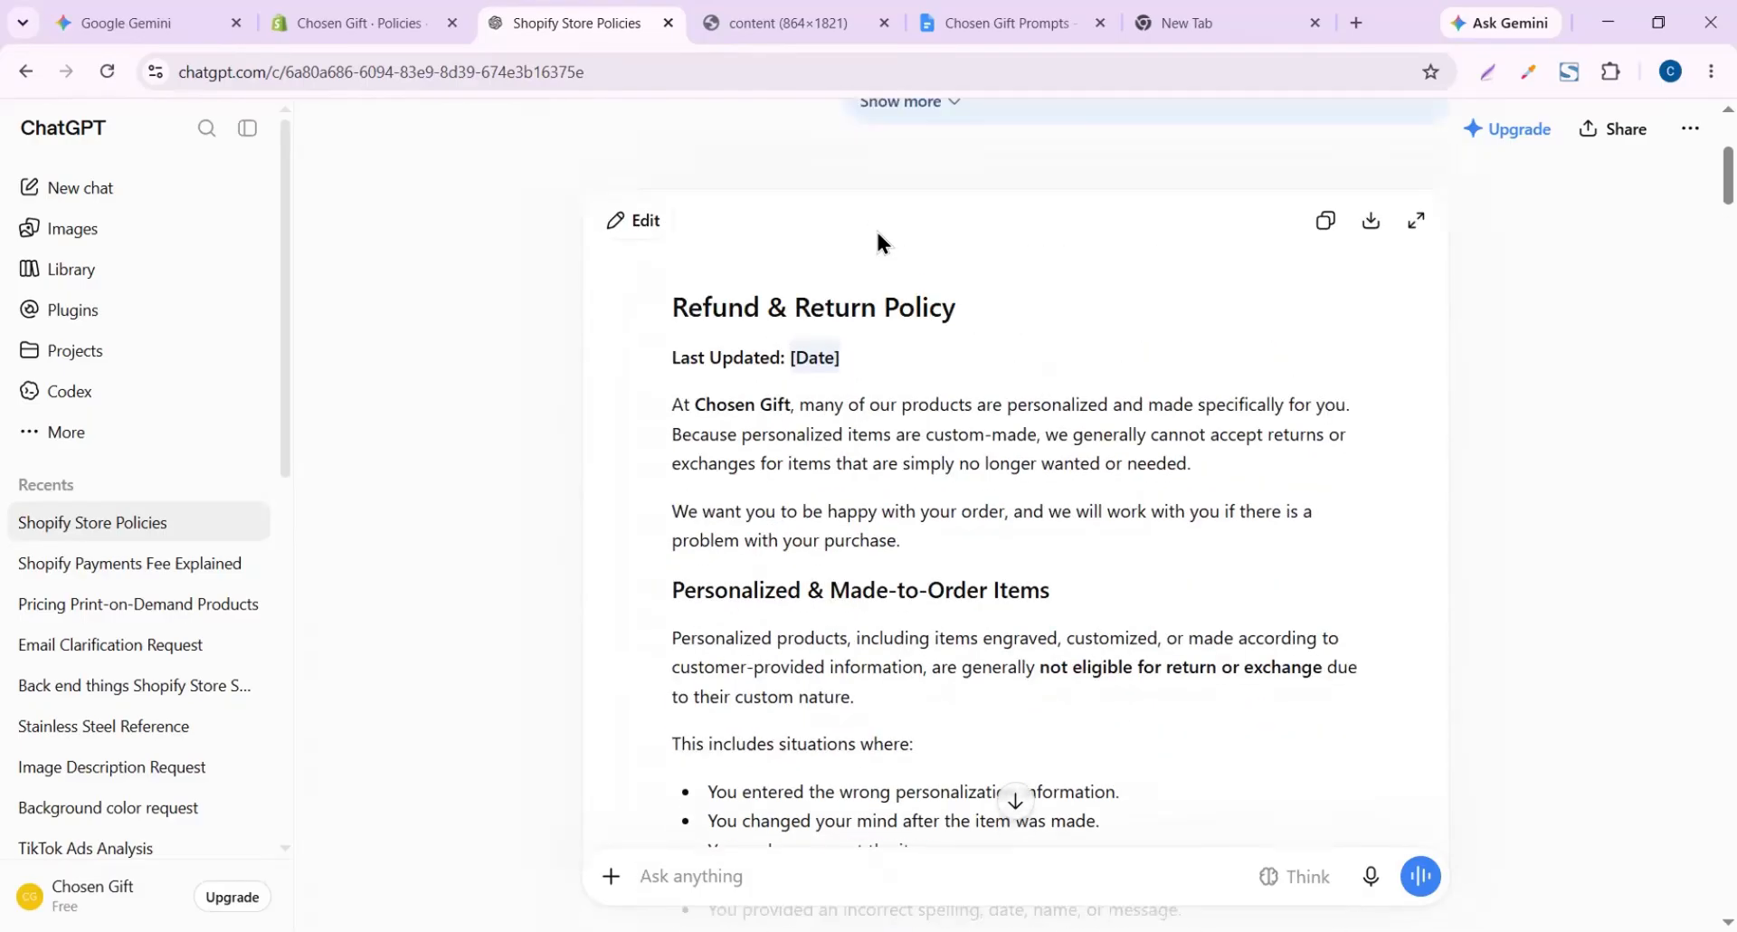
pyautogui.click(800, 440)
pyautogui.hotkey('ctrl', 'a')
# Select the entire generated Shipping Policy text
pyautogui.scroll(-20, 731, 577)
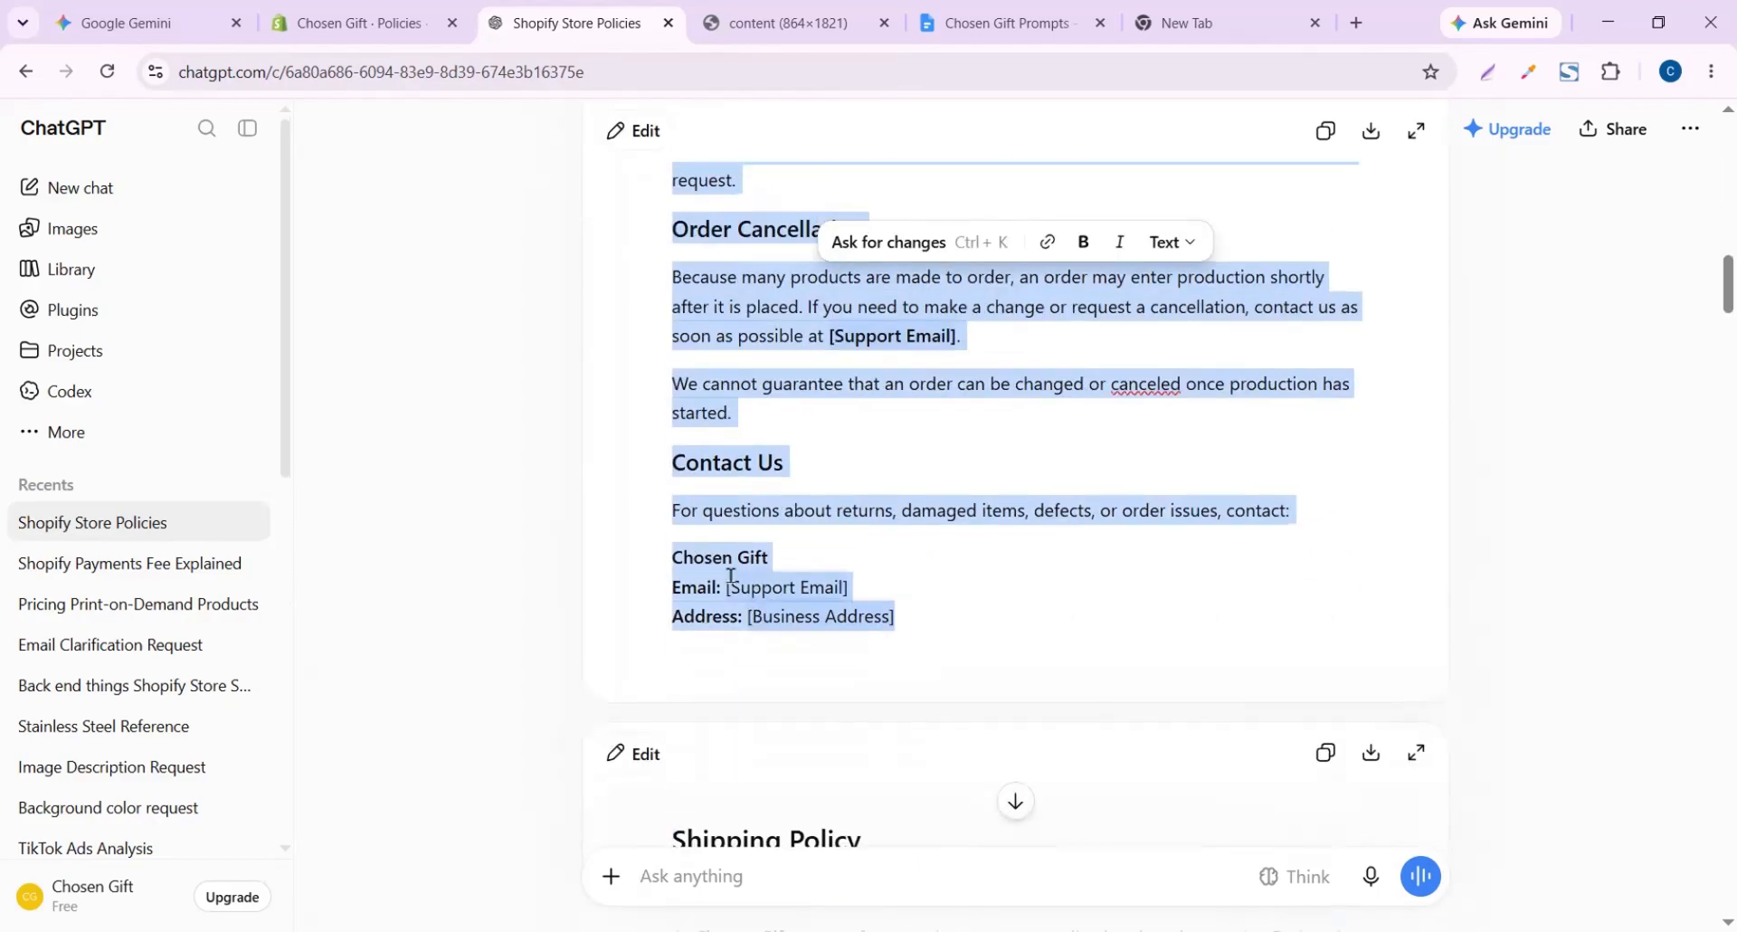
pyautogui.click(799, 534)
pyautogui.hotkey('ctrl', 'a')
pyautogui.scroll(-15, 825, 515)
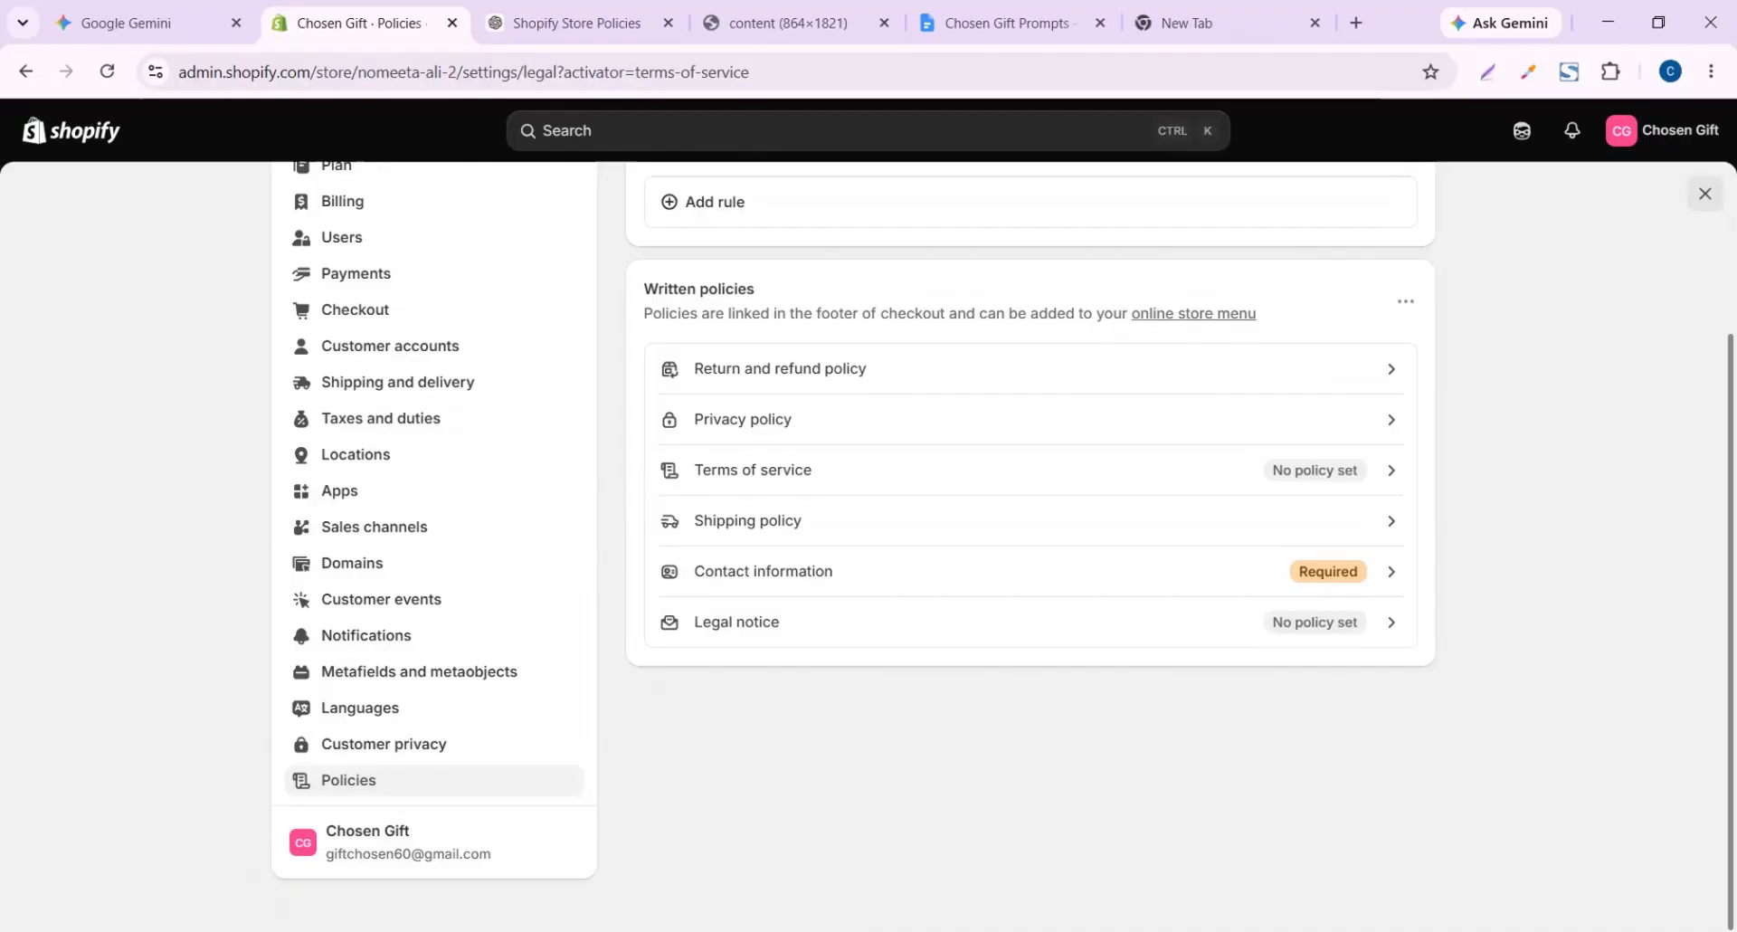
# Switch to the Chosen Gift Prompts document holding the bar necklace blog topic
pyautogui.click(941, 13)
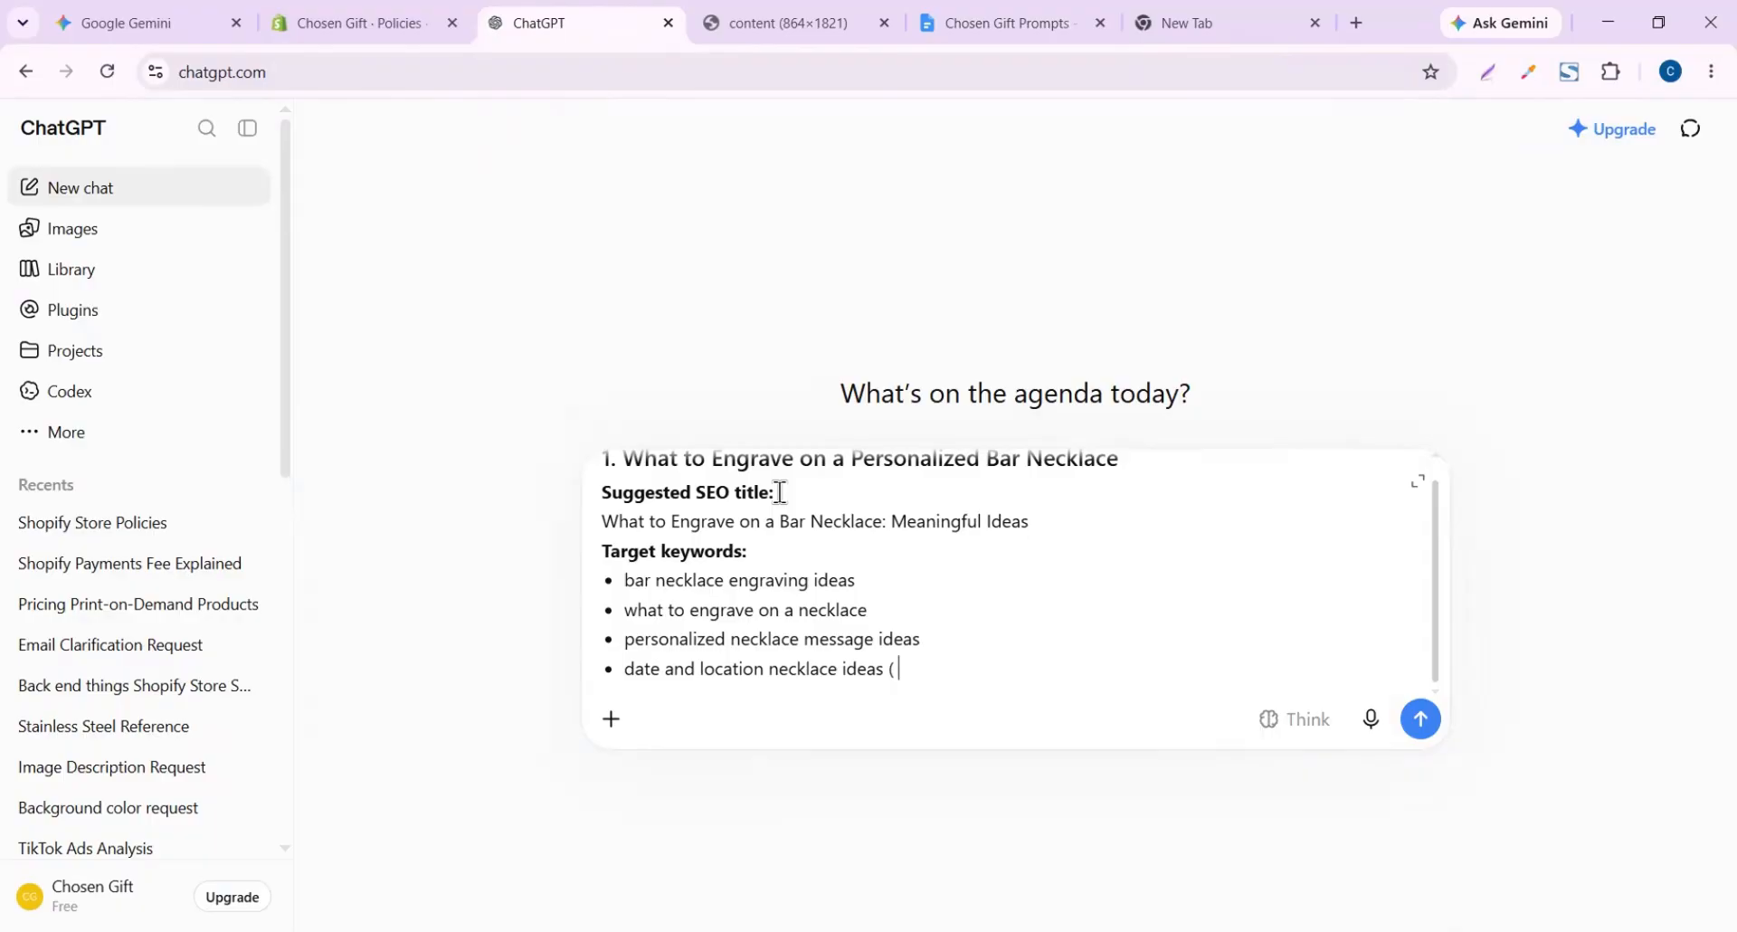
# Replace the blog topic placeholder with the bar necklace topic and send the blog prompt
pyautogui.click(1009, 18)
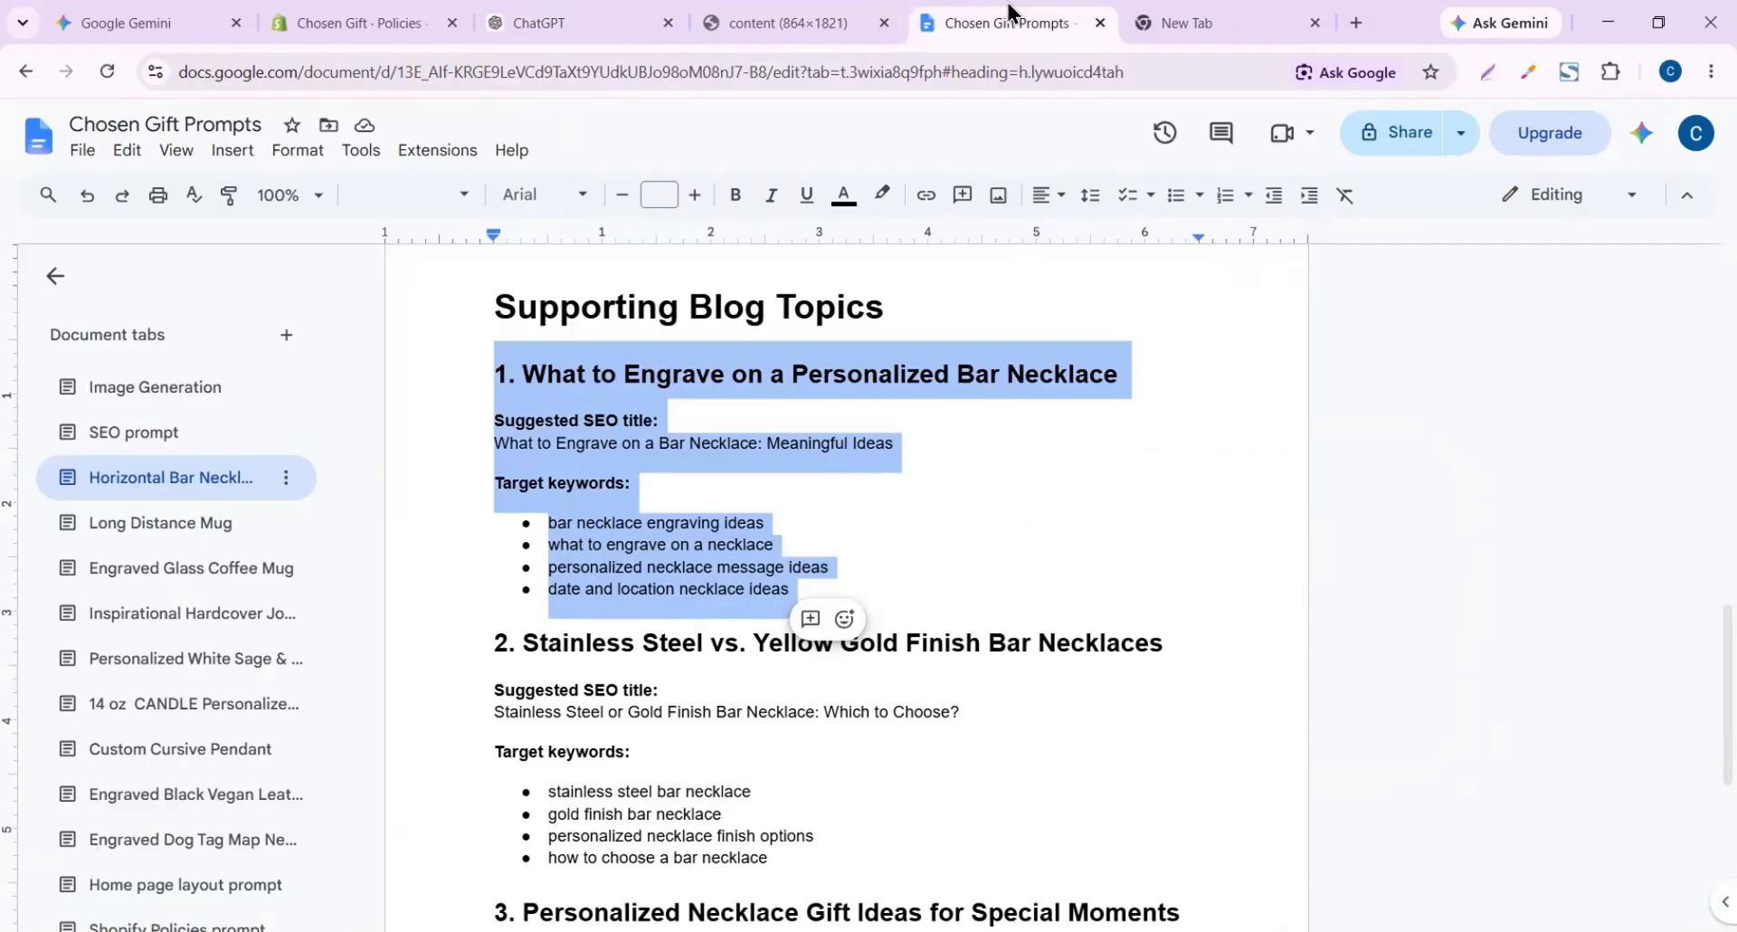
pyautogui.click(552, 23)
pyautogui.moveTo(701, 539); pyautogui.dragTo(1007, 528)
pyautogui.hotkey('ctrl', 'v')
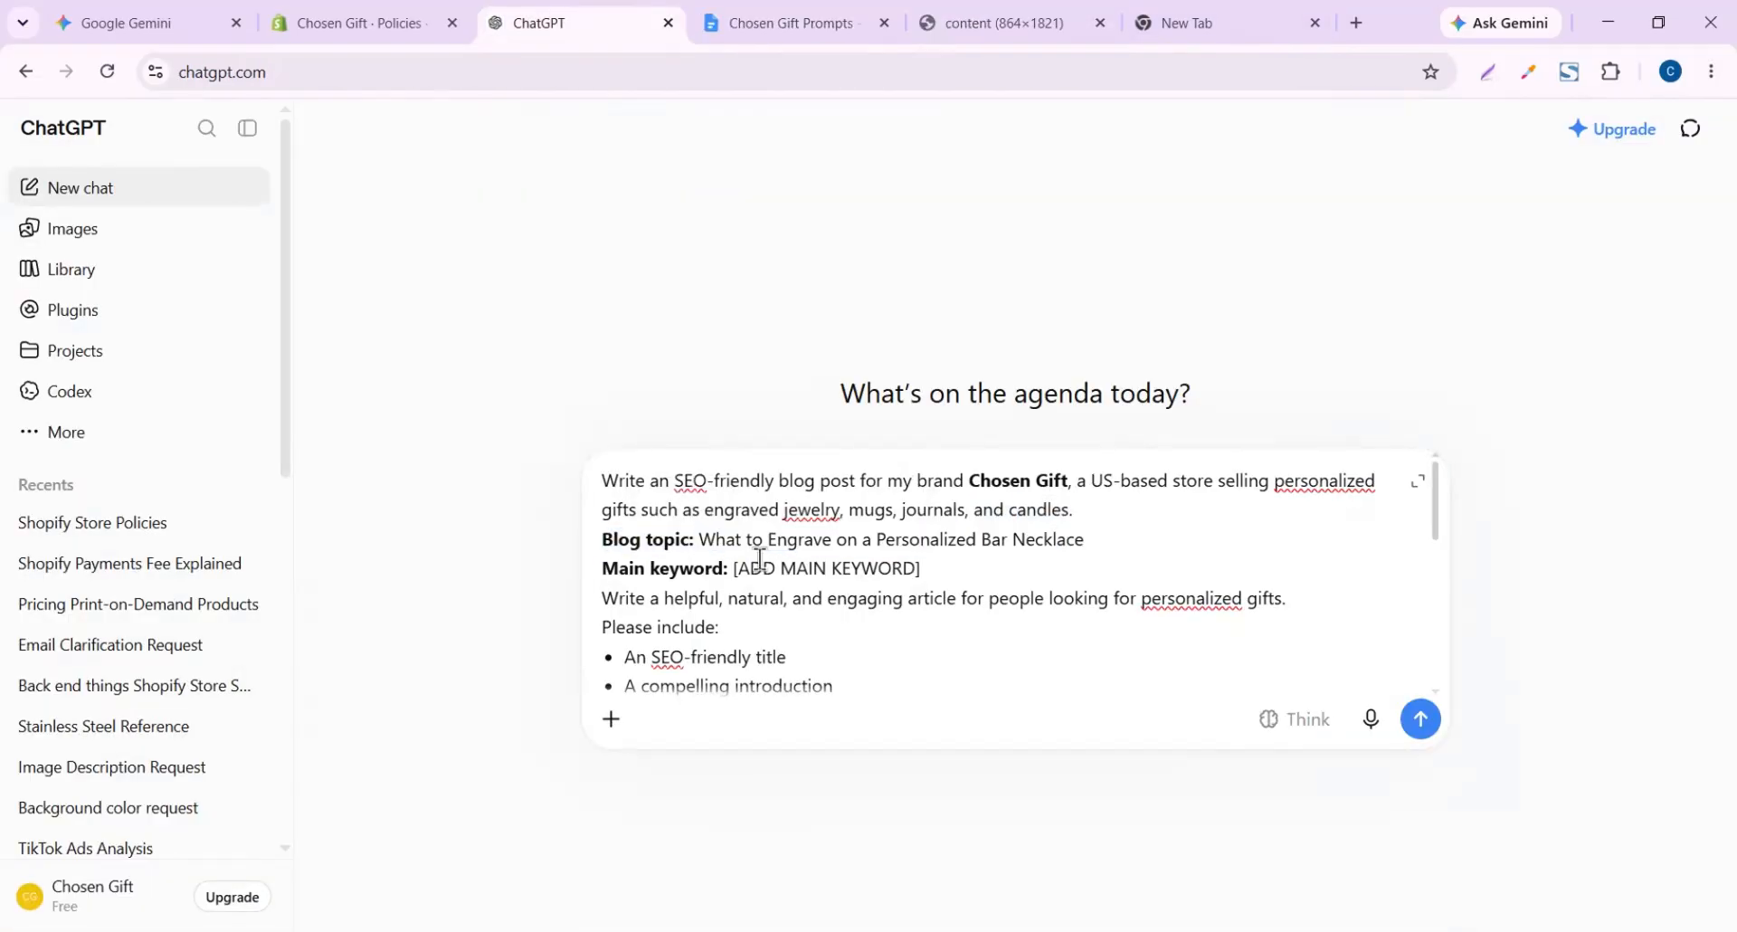
pyautogui.click(751, 14)
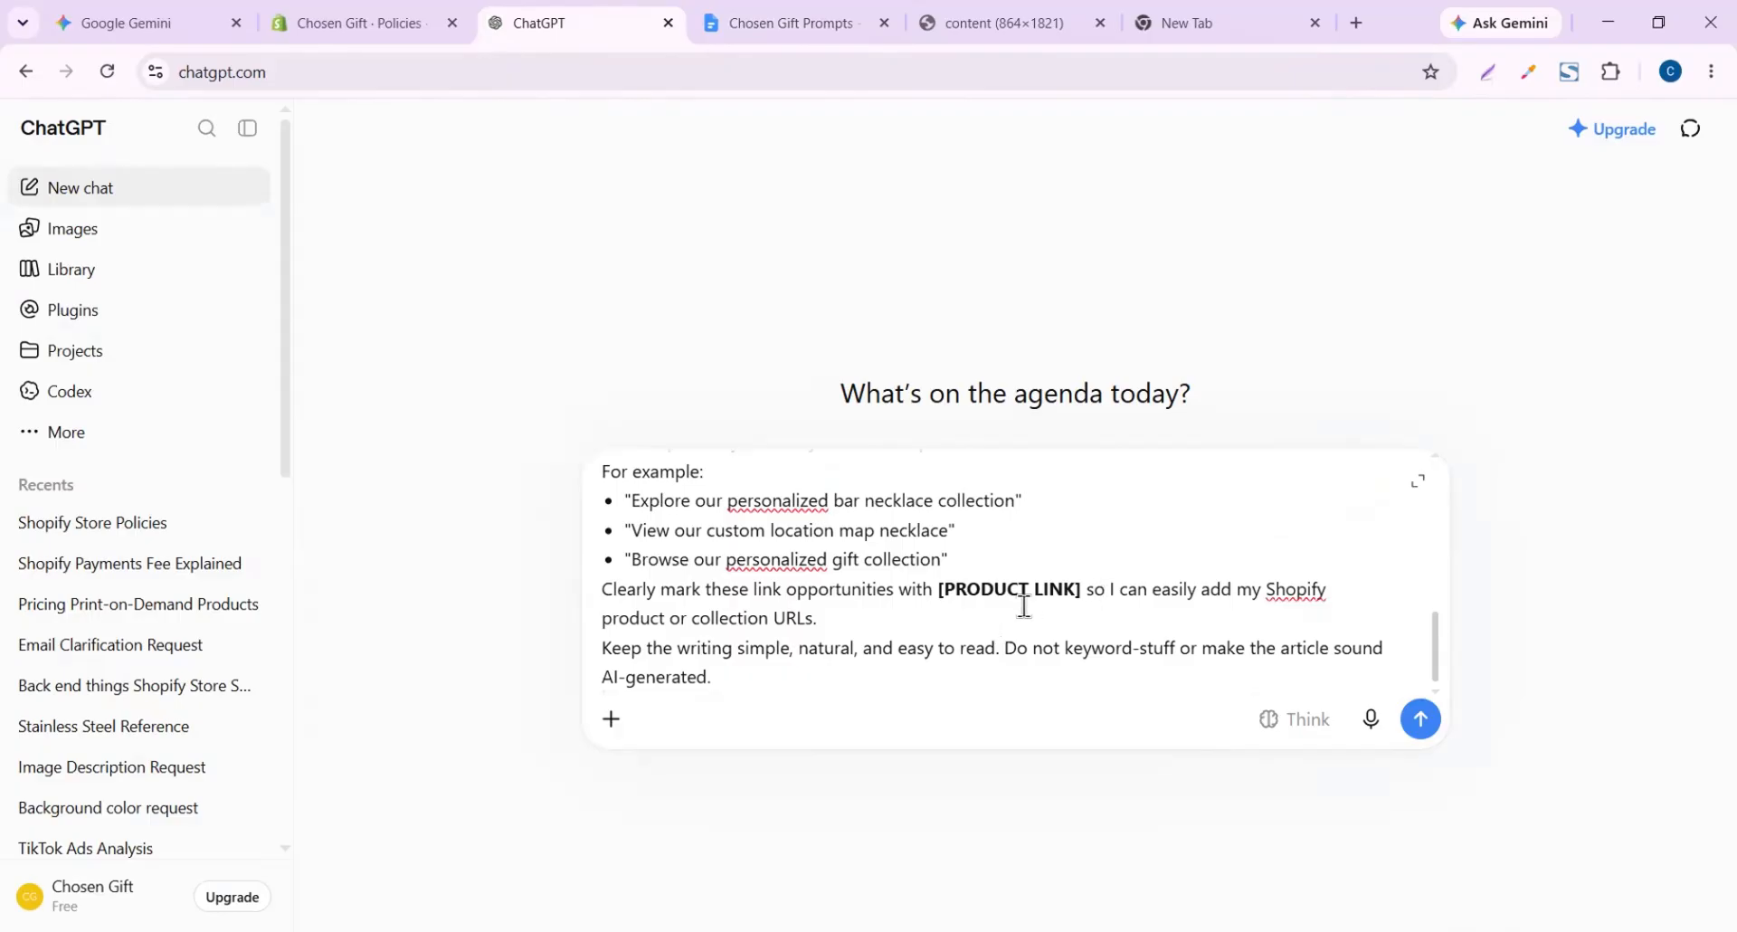
pyautogui.moveTo(1081, 589); pyautogui.dragTo(941, 597)
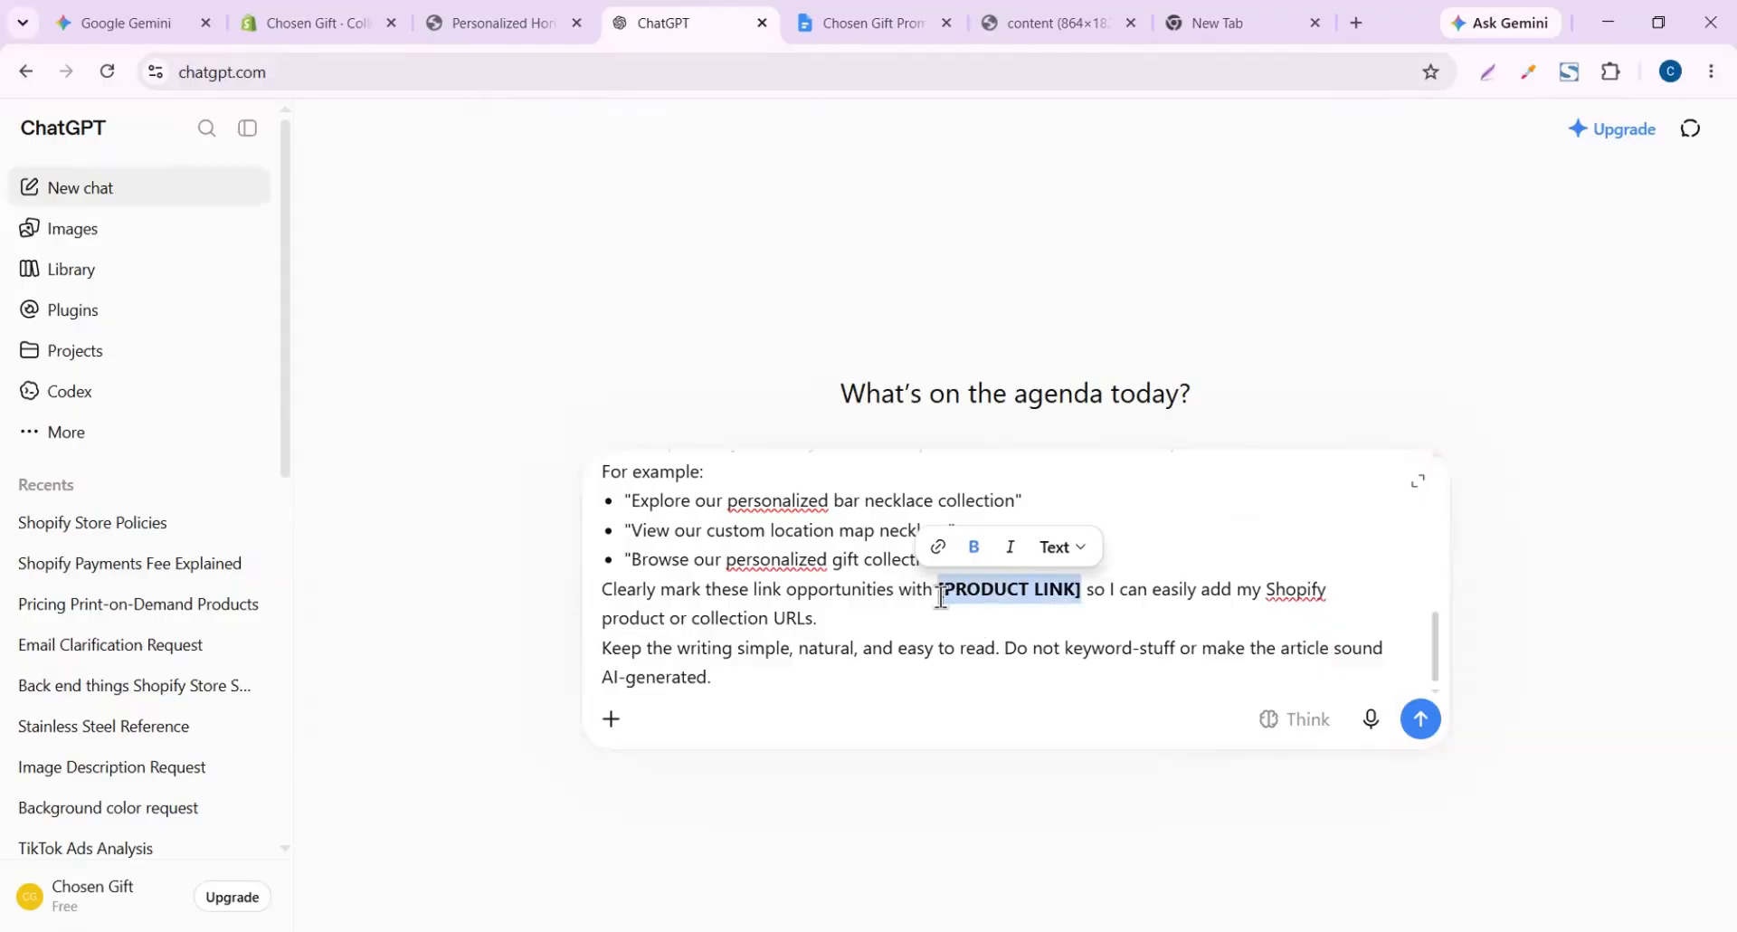
pyautogui.press('Return')
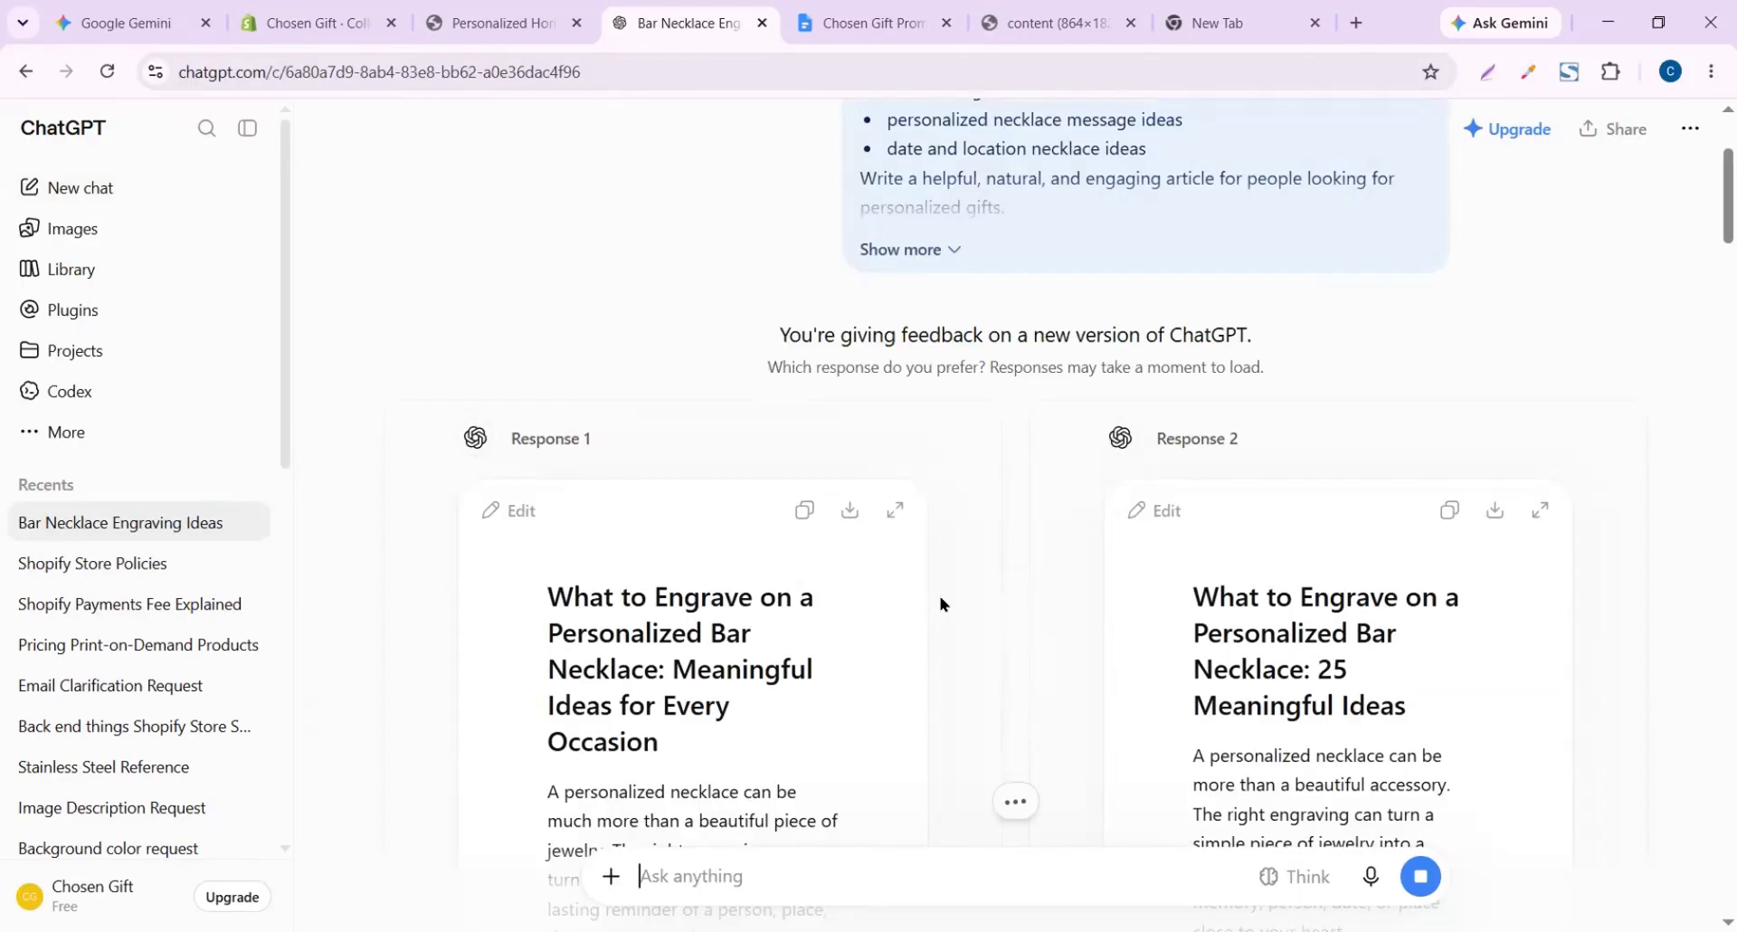
# Keep the first draft article, check its product link, and copy the whole article
pyautogui.scroll(-15, 941, 605)
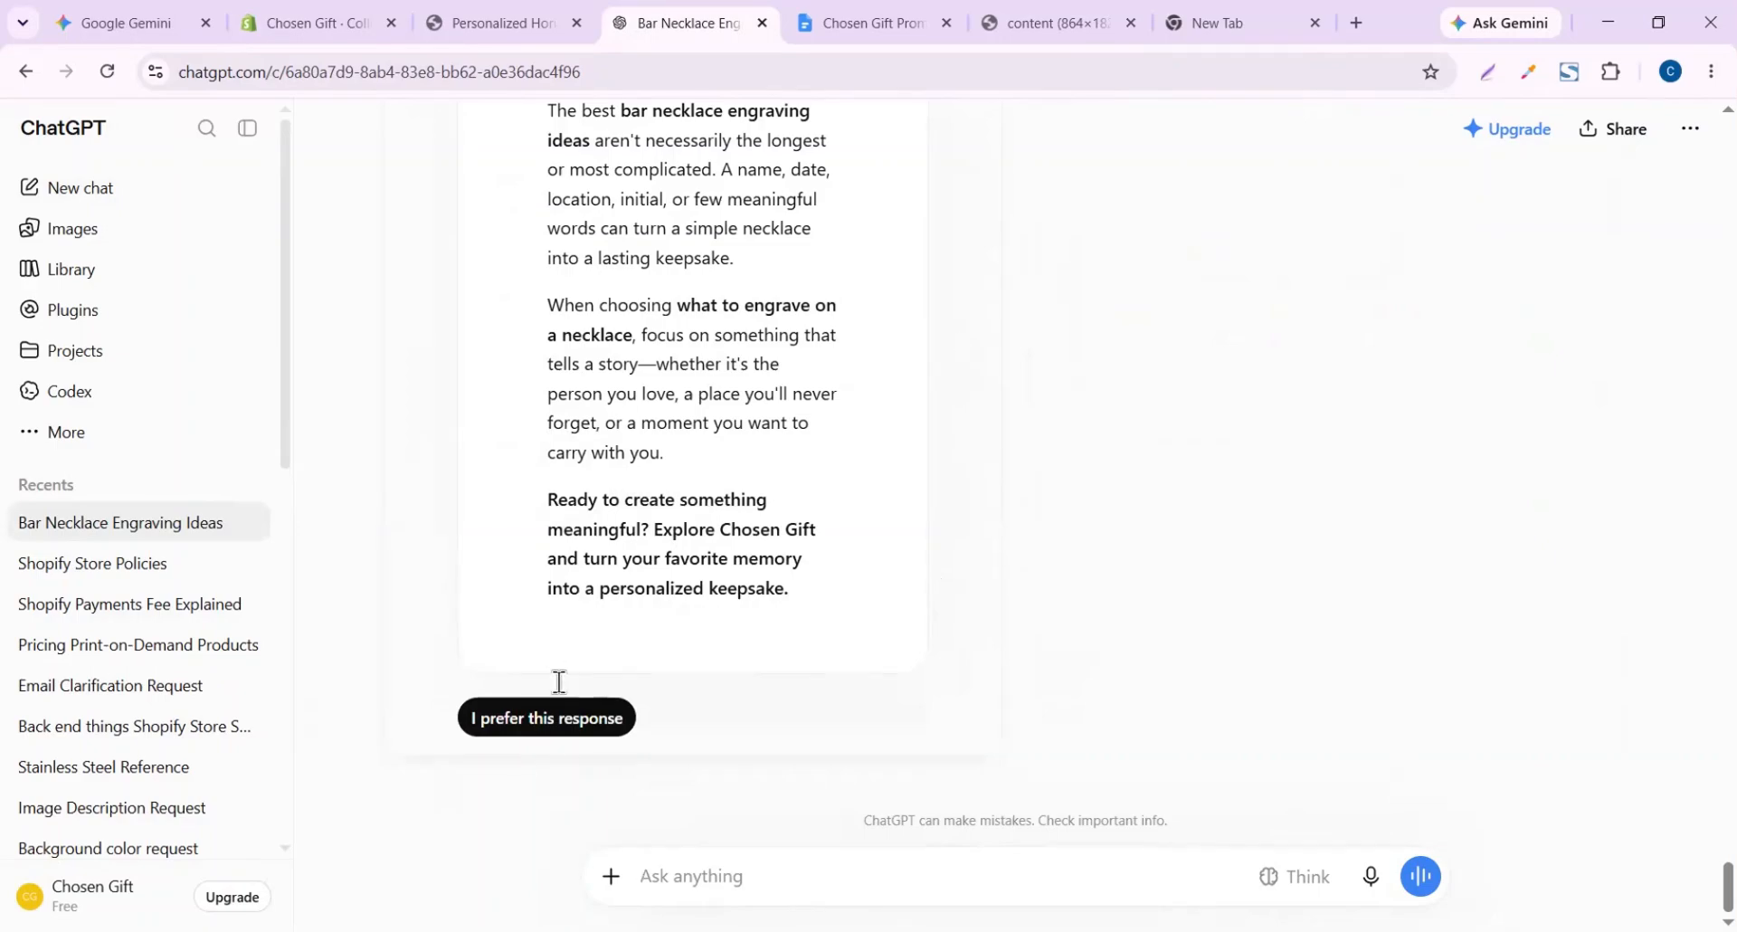
pyautogui.click(568, 718)
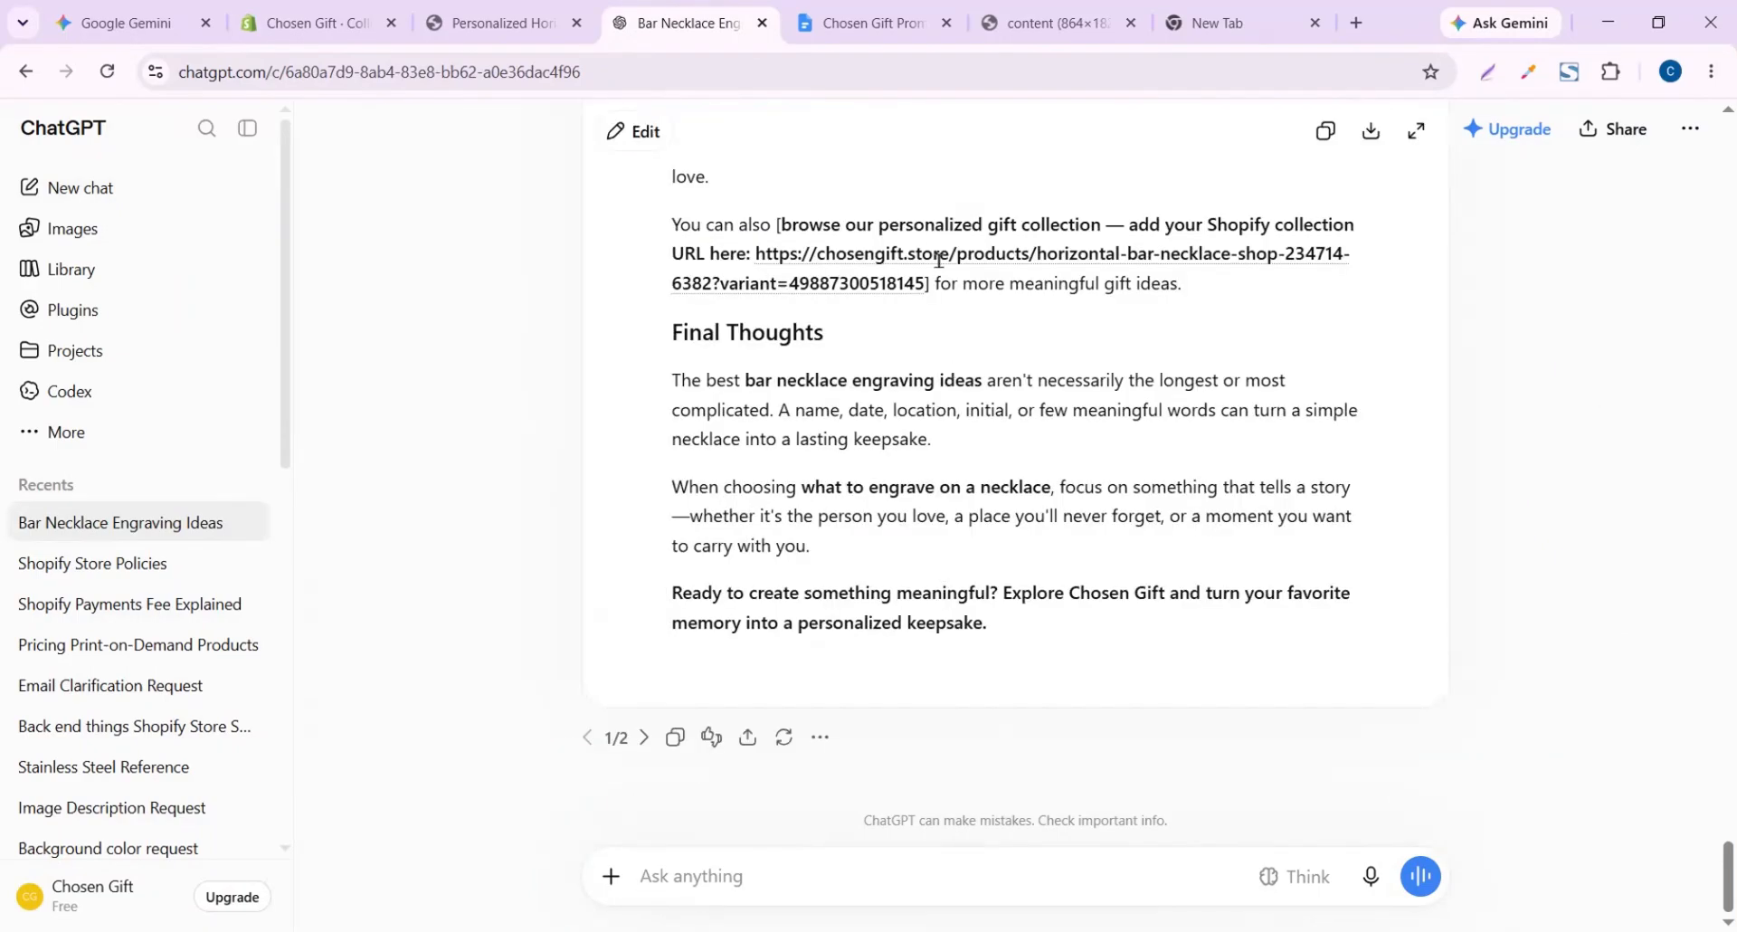
pyautogui.moveTo(780, 224); pyautogui.dragTo(1010, 217)
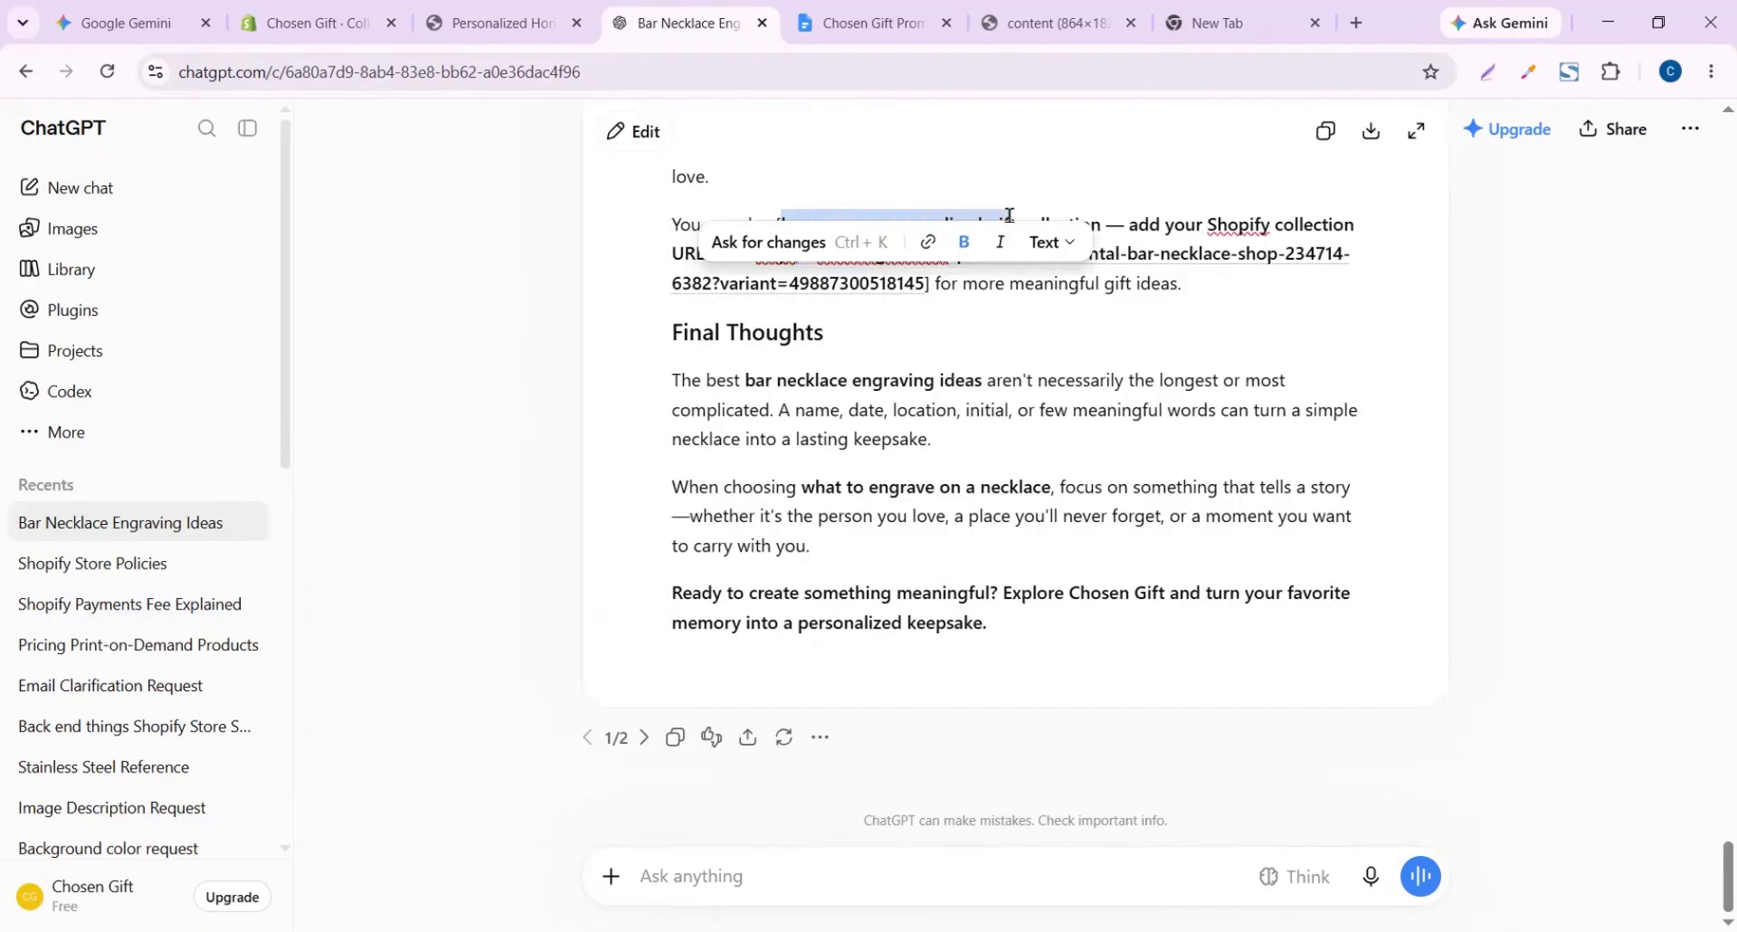
pyautogui.click(1111, 254)
pyautogui.scroll(1, 969, 371)
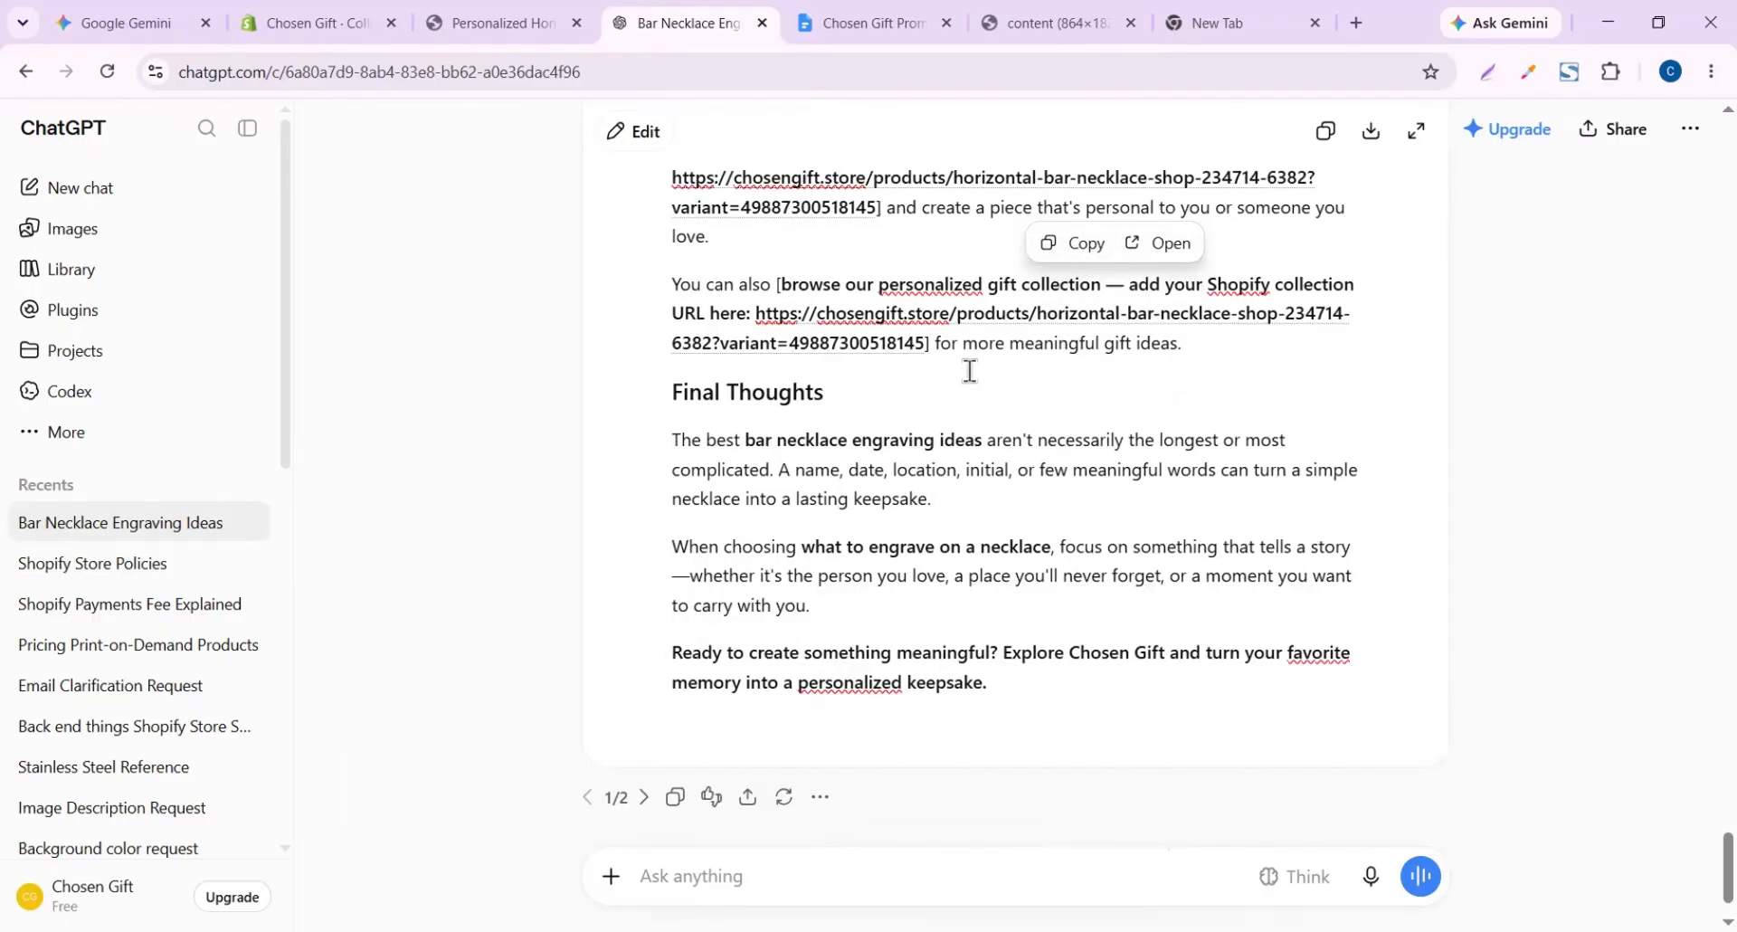
pyautogui.scroll(8, 969, 371)
pyautogui.scroll(-2, 969, 371)
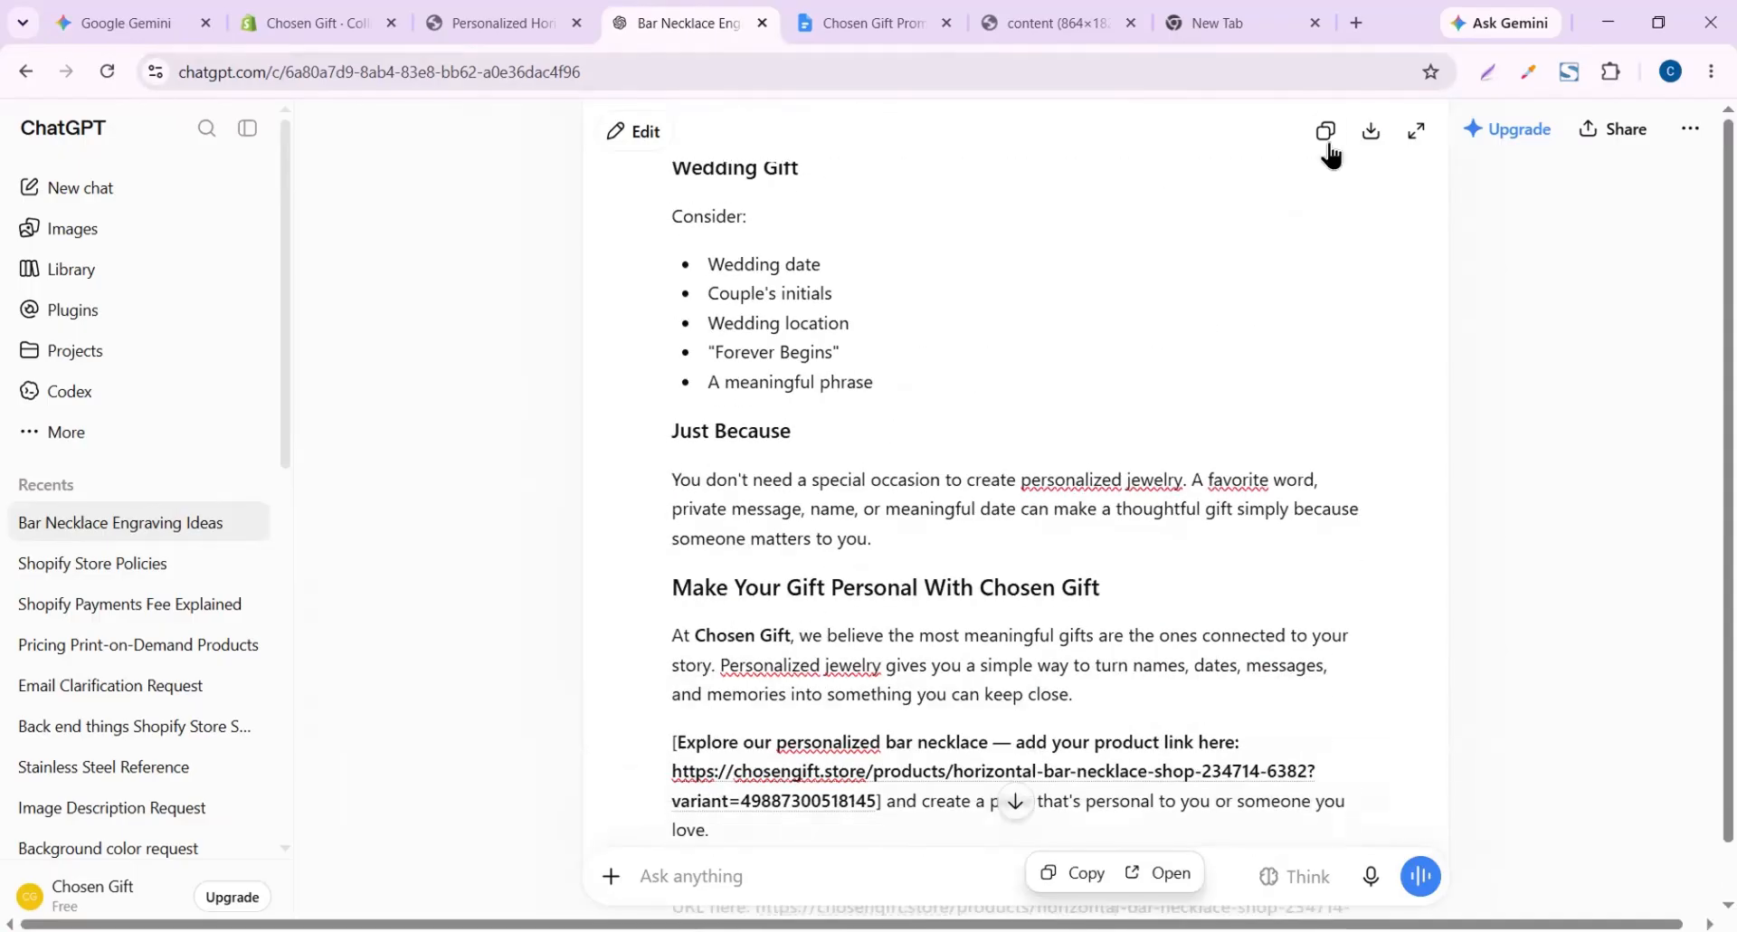
pyautogui.click(1326, 136)
# Select and copy the article's title heading in the canvas
pyautogui.scroll(10, 1021, 364)
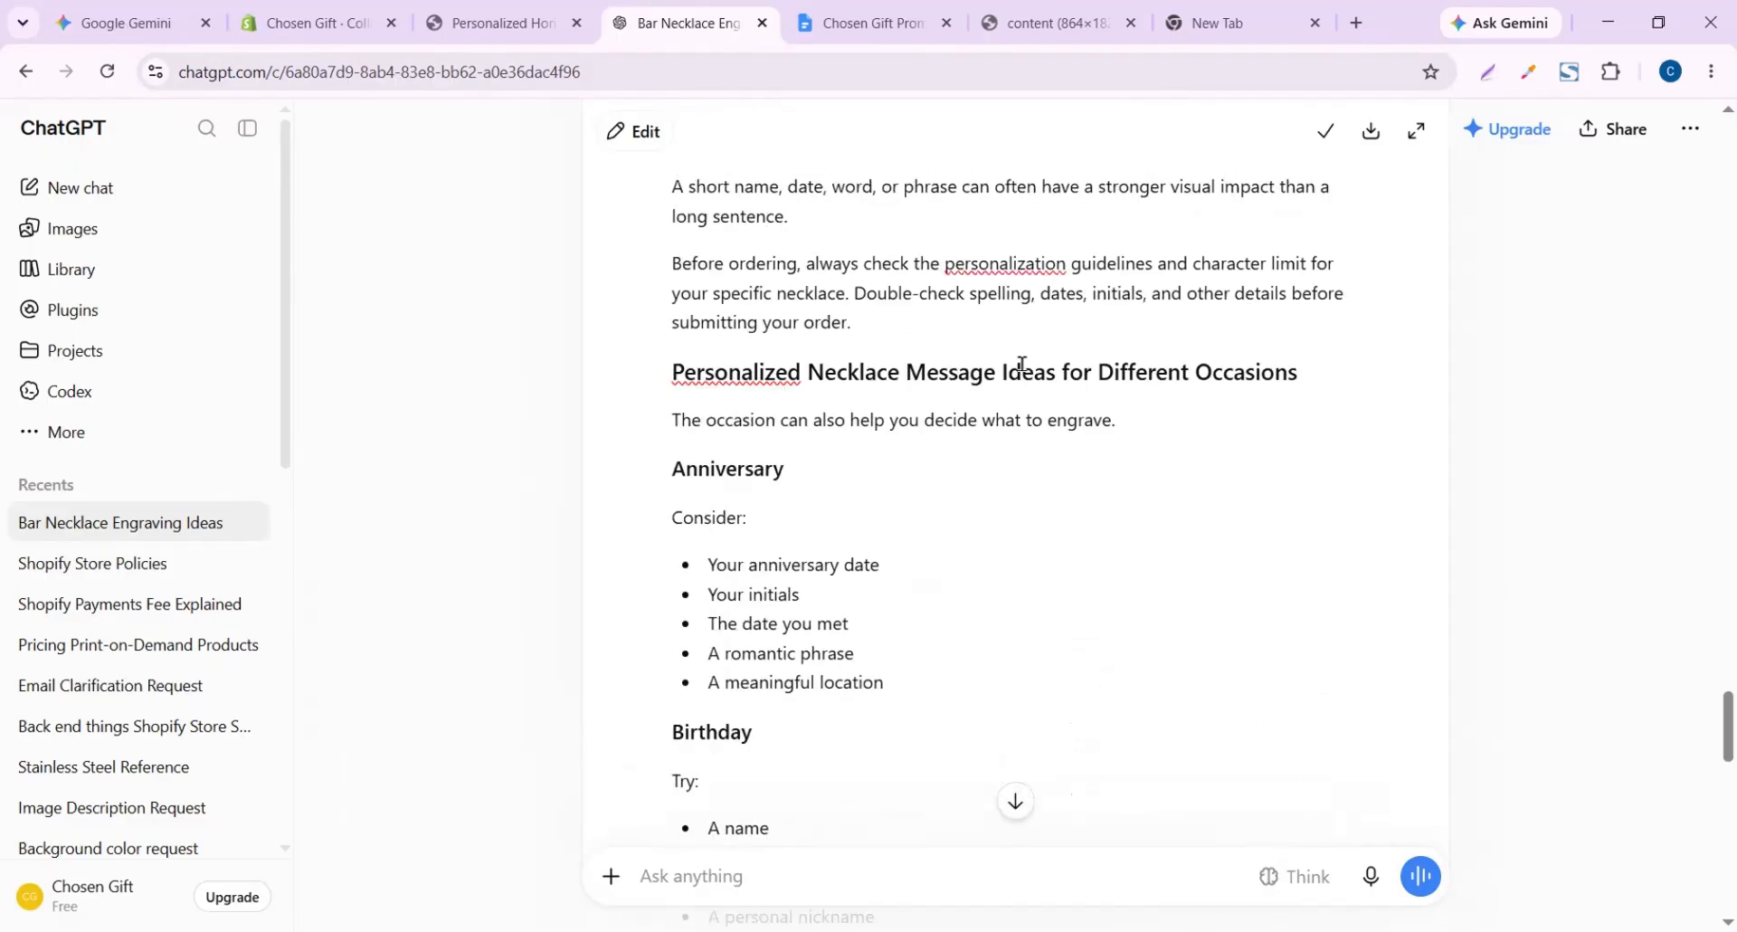
pyautogui.scroll(15, 1020, 364)
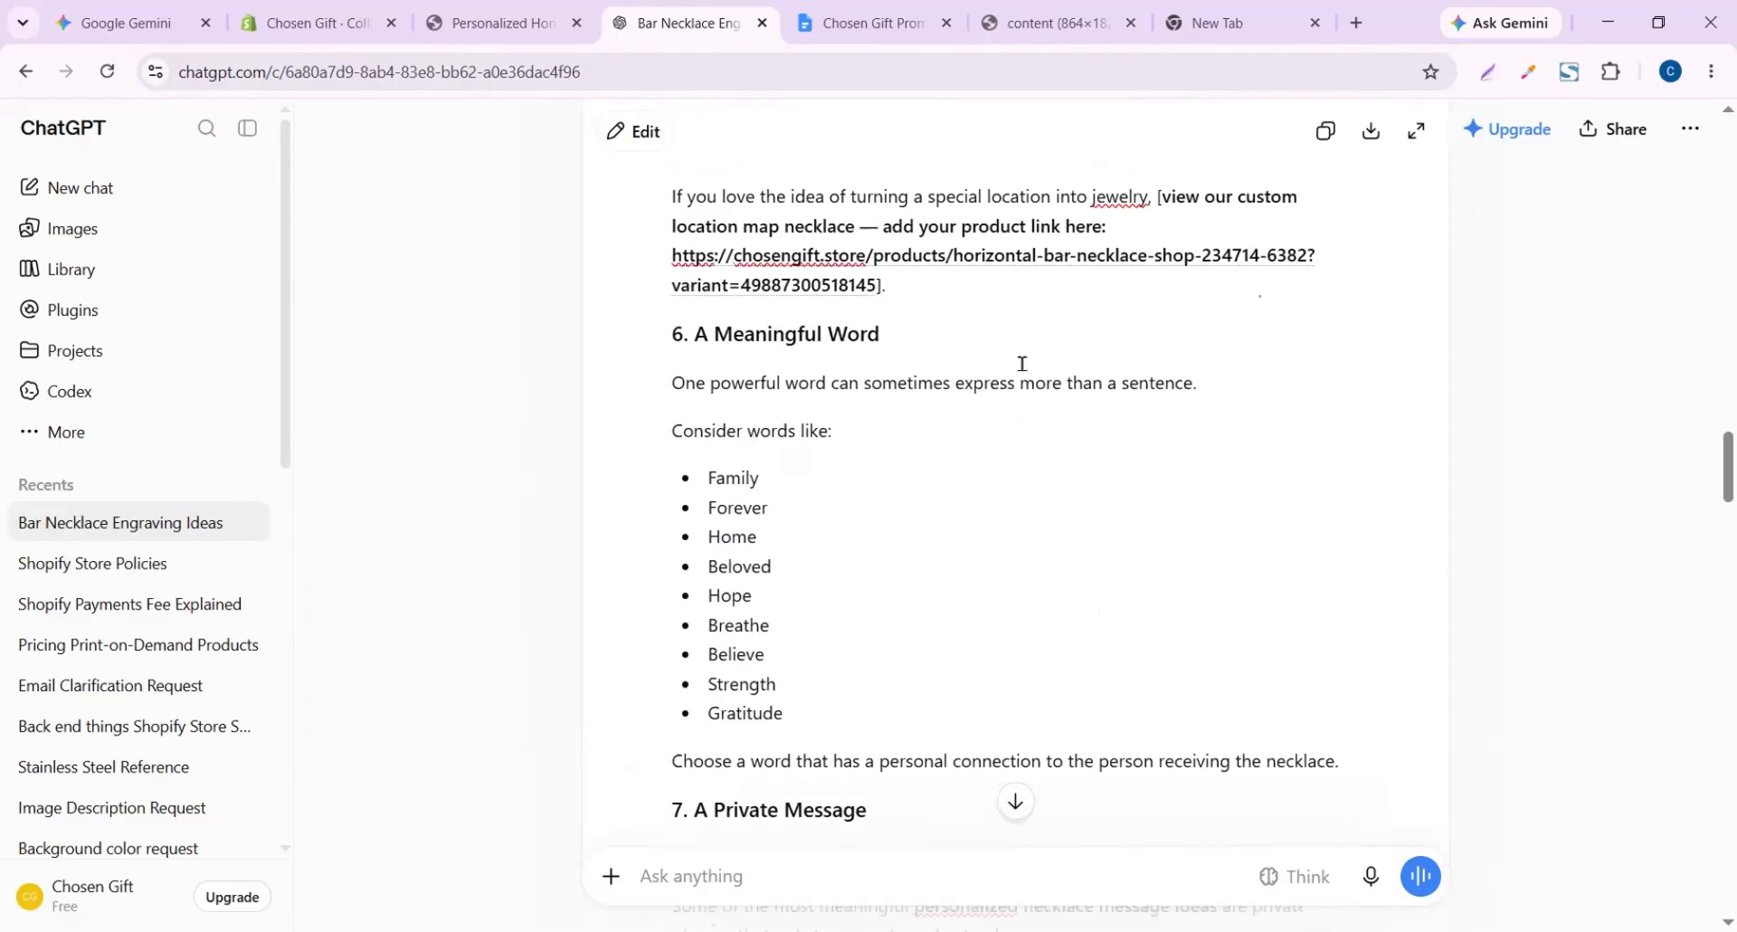
pyautogui.scroll(20, 1022, 364)
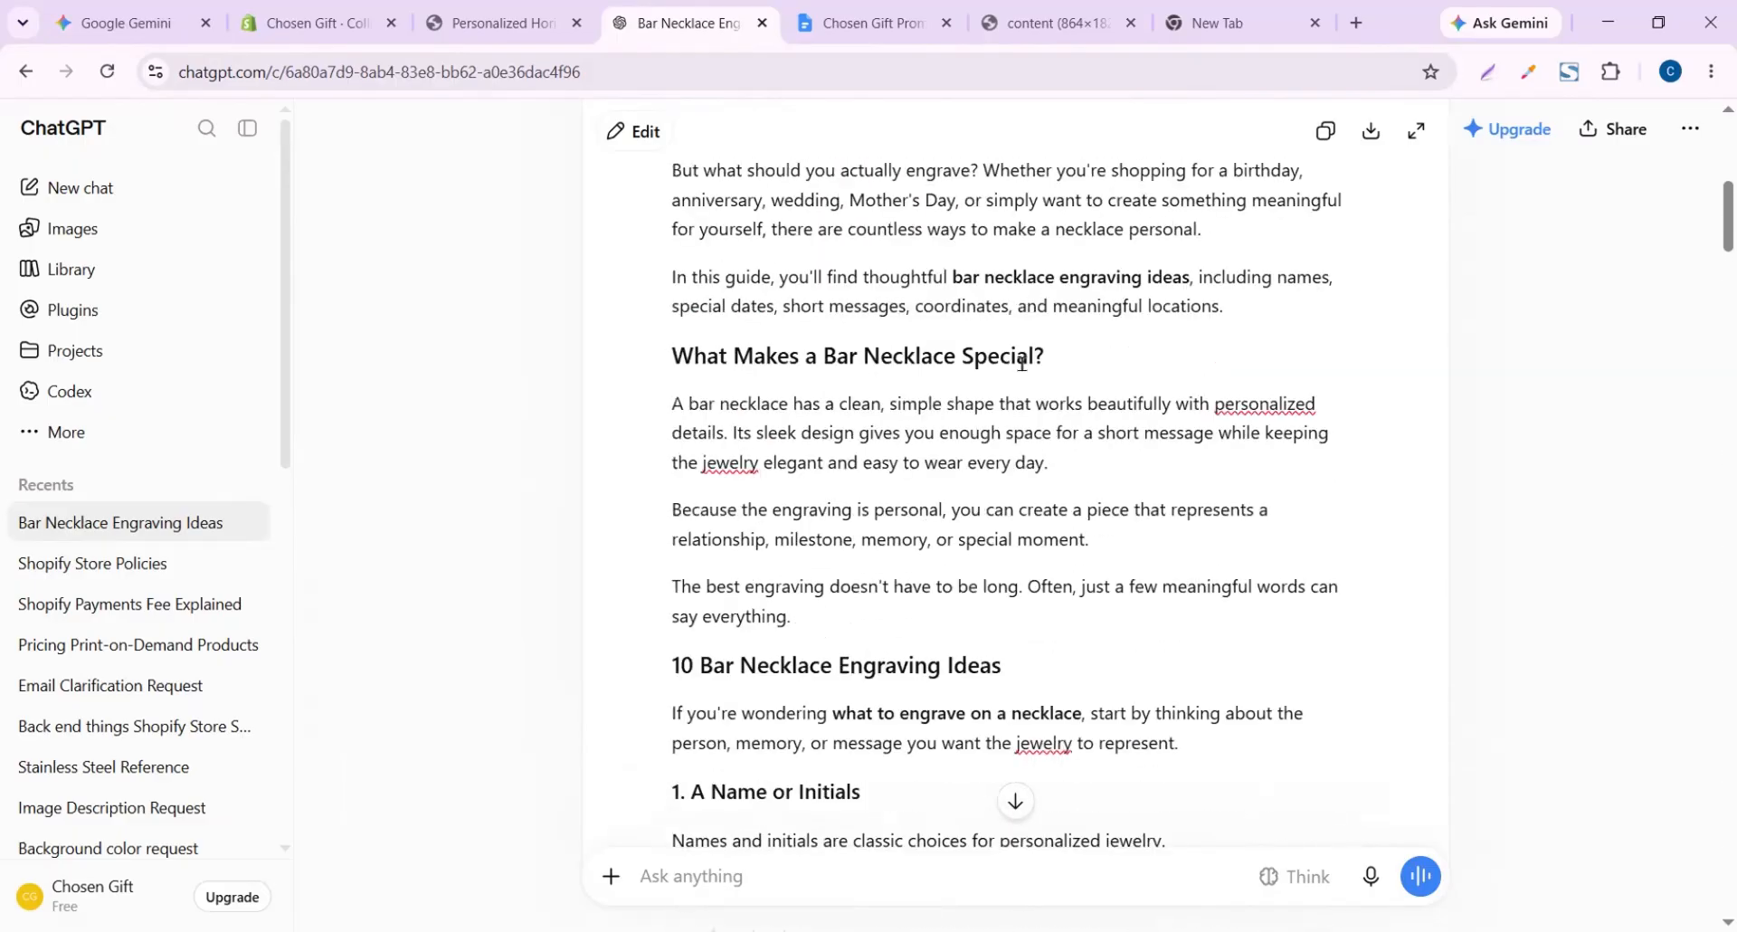
pyautogui.scroll(5, 1021, 364)
pyautogui.scroll(-3, 1016, 364)
pyautogui.tripleClick(988, 297)
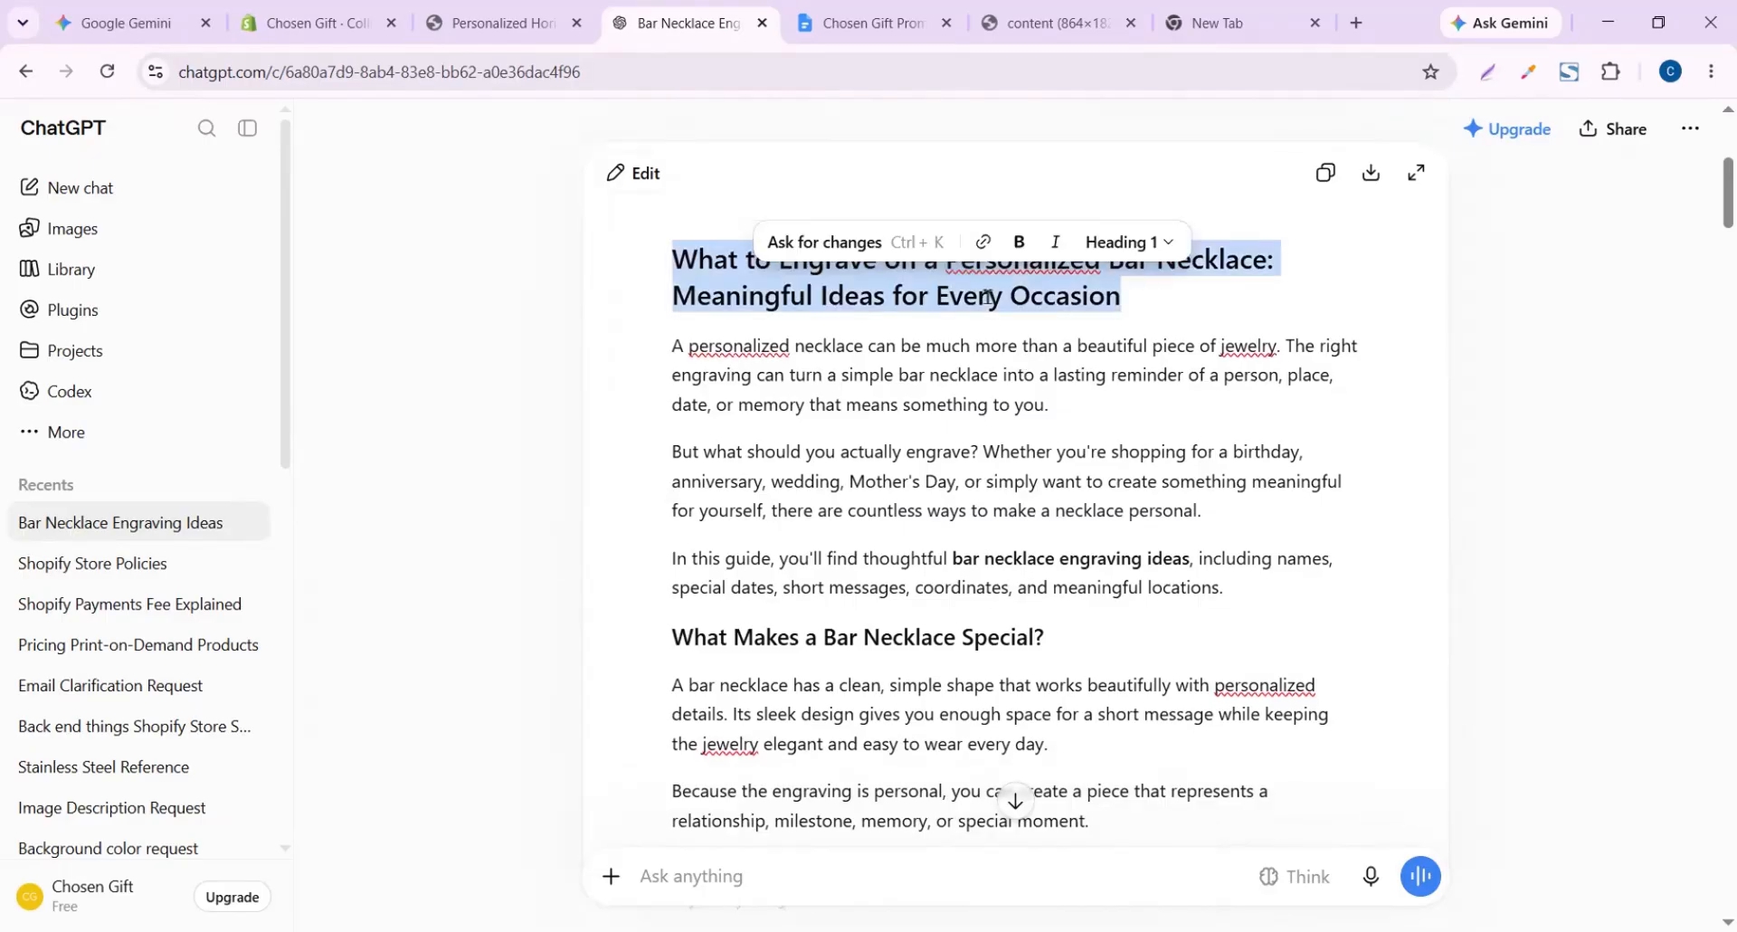
pyautogui.hotkey('ctrl', '2')
# Create a new blog post titled 'What to Engrave on a Personalized Bar Necklace: Meaningful Ideas for Every Occasion'
pyautogui.click(79, 382)
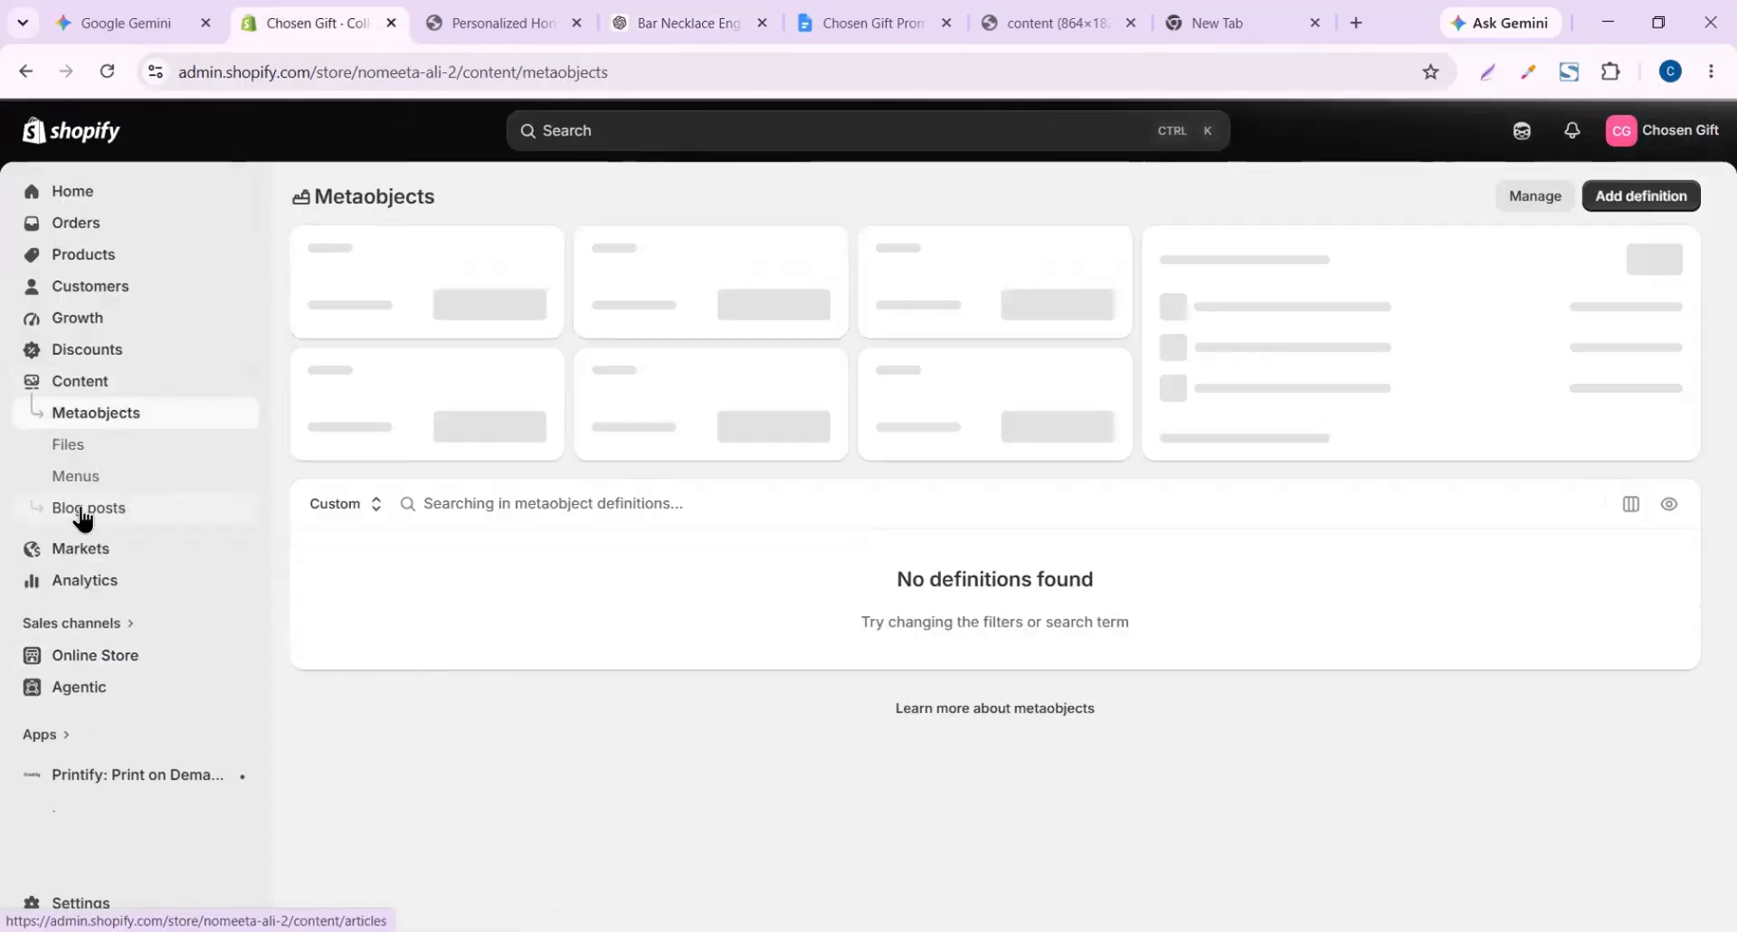
pyautogui.click(82, 508)
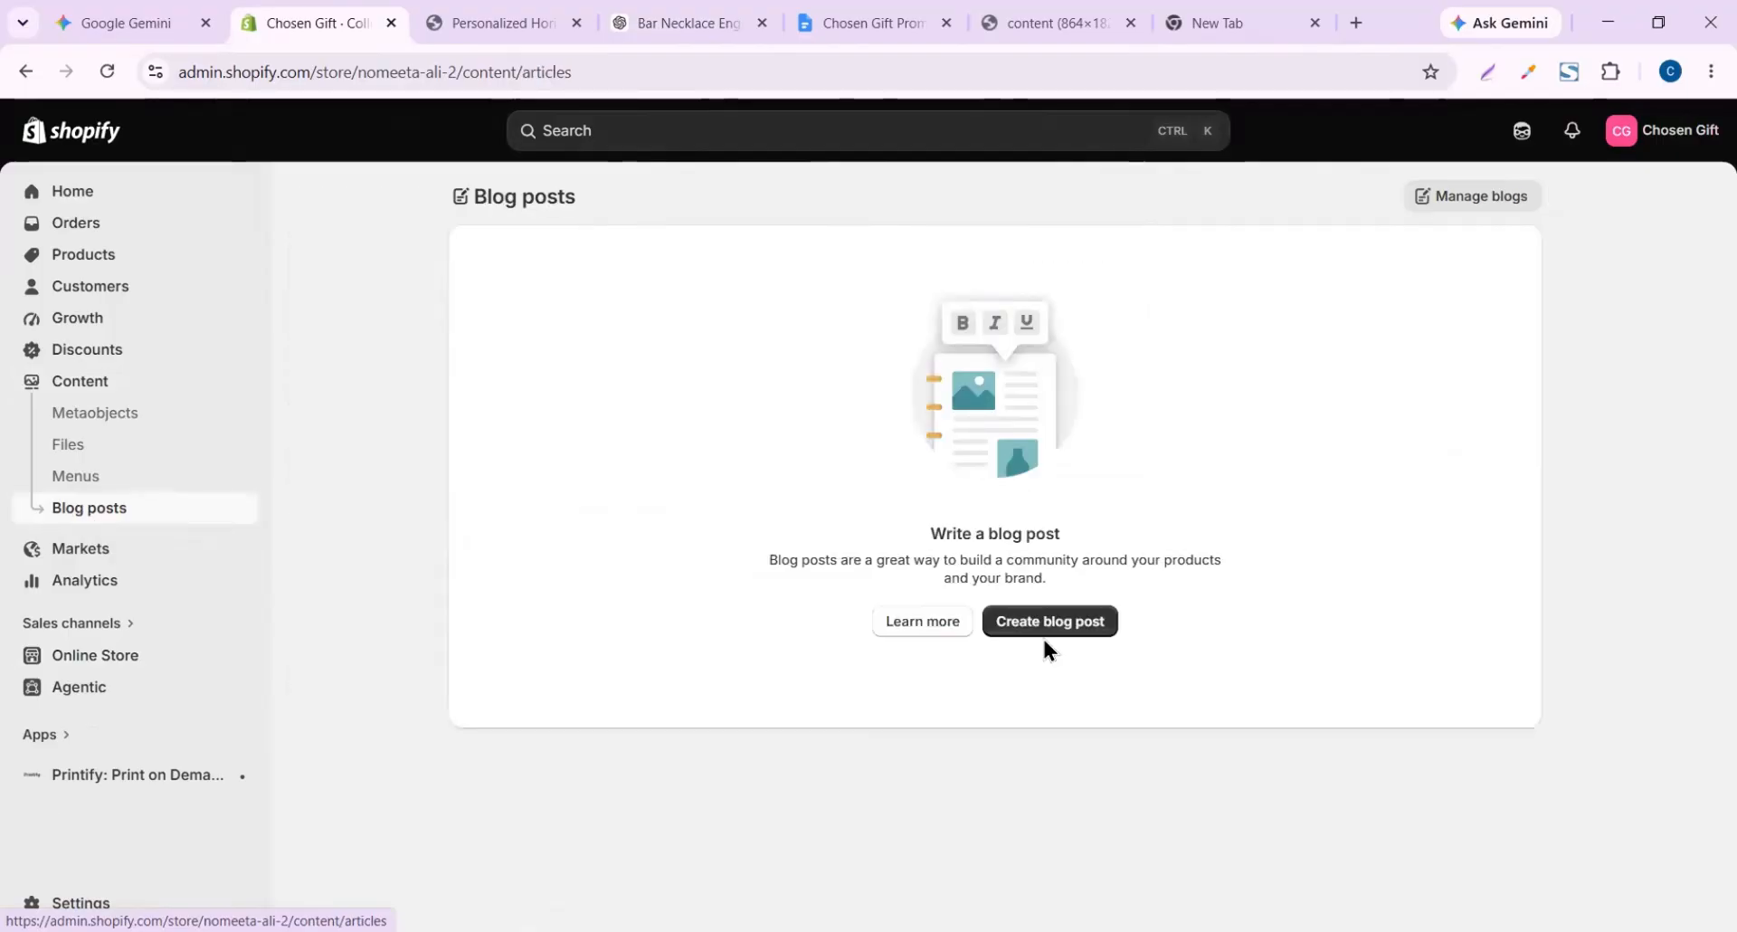
pyautogui.click(1074, 628)
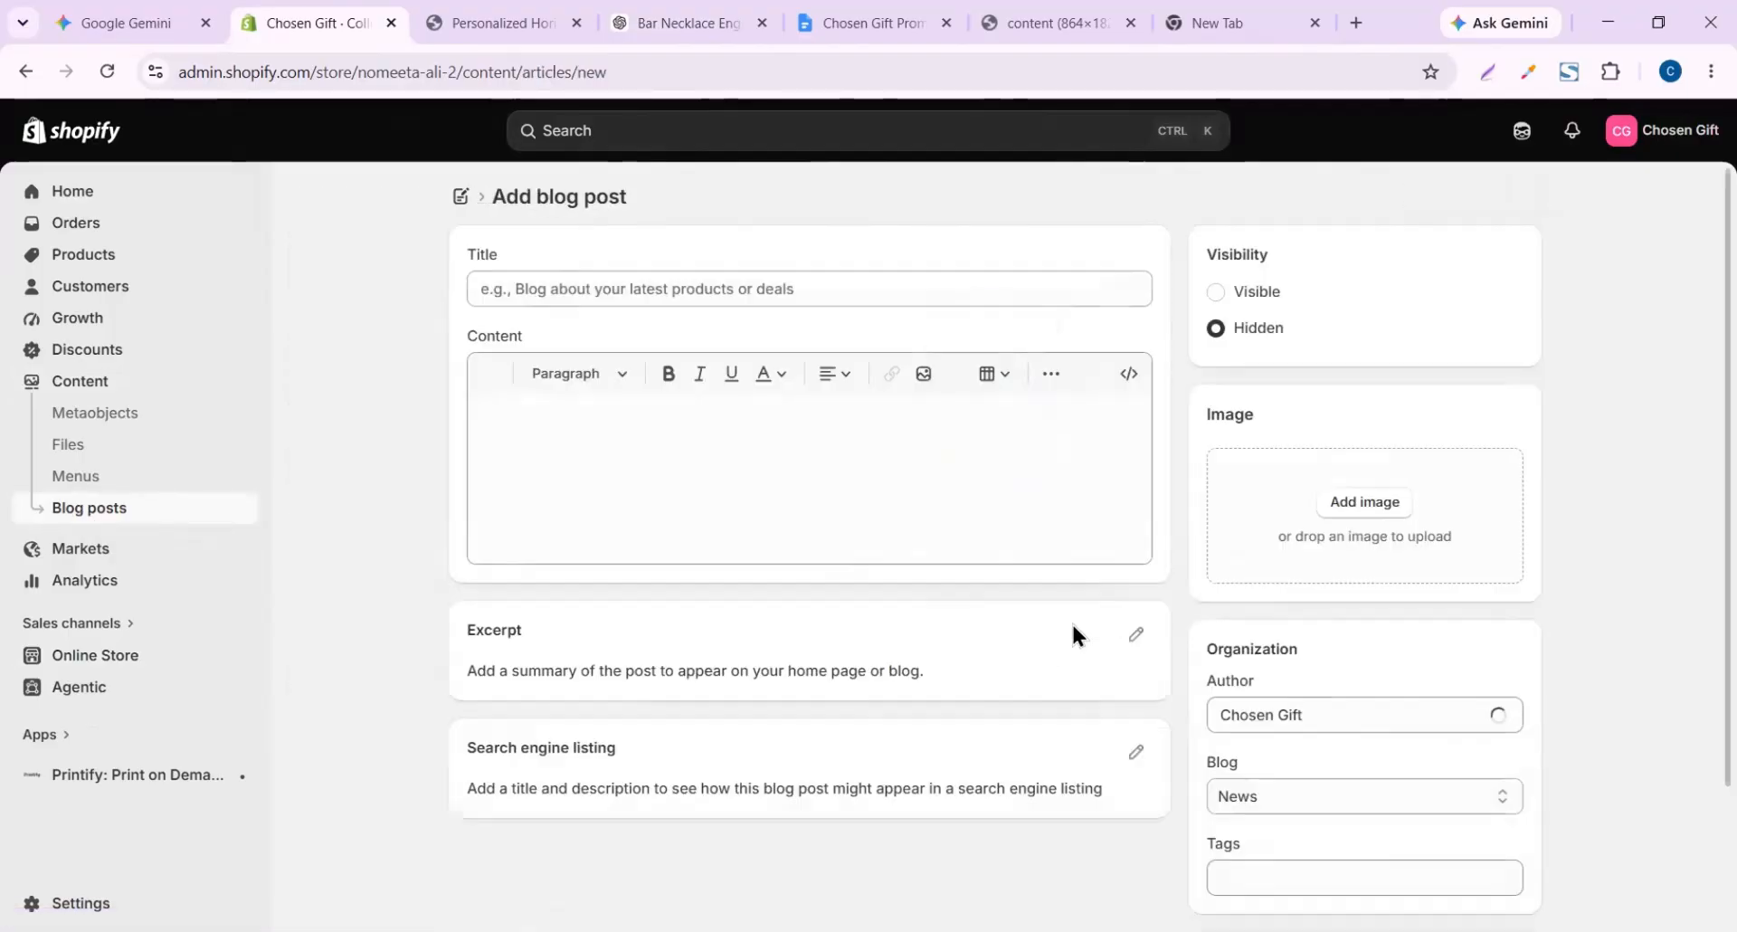
pyautogui.click(779, 290)
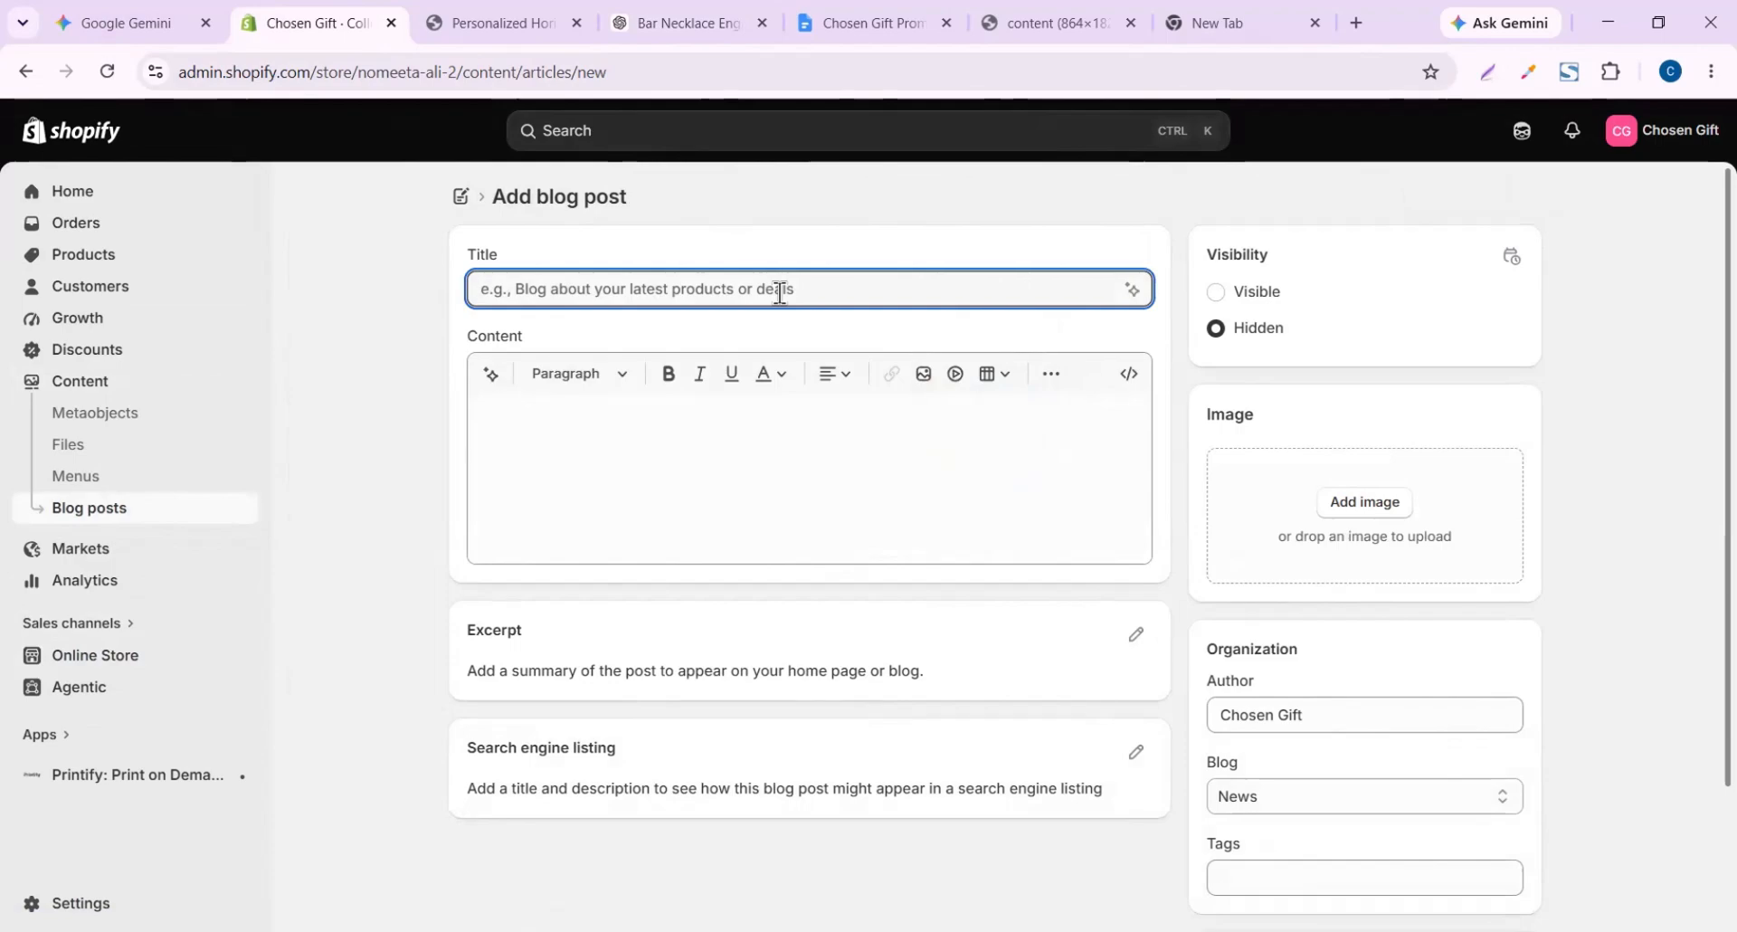
pyautogui.hotkey('ctrl', 'v')
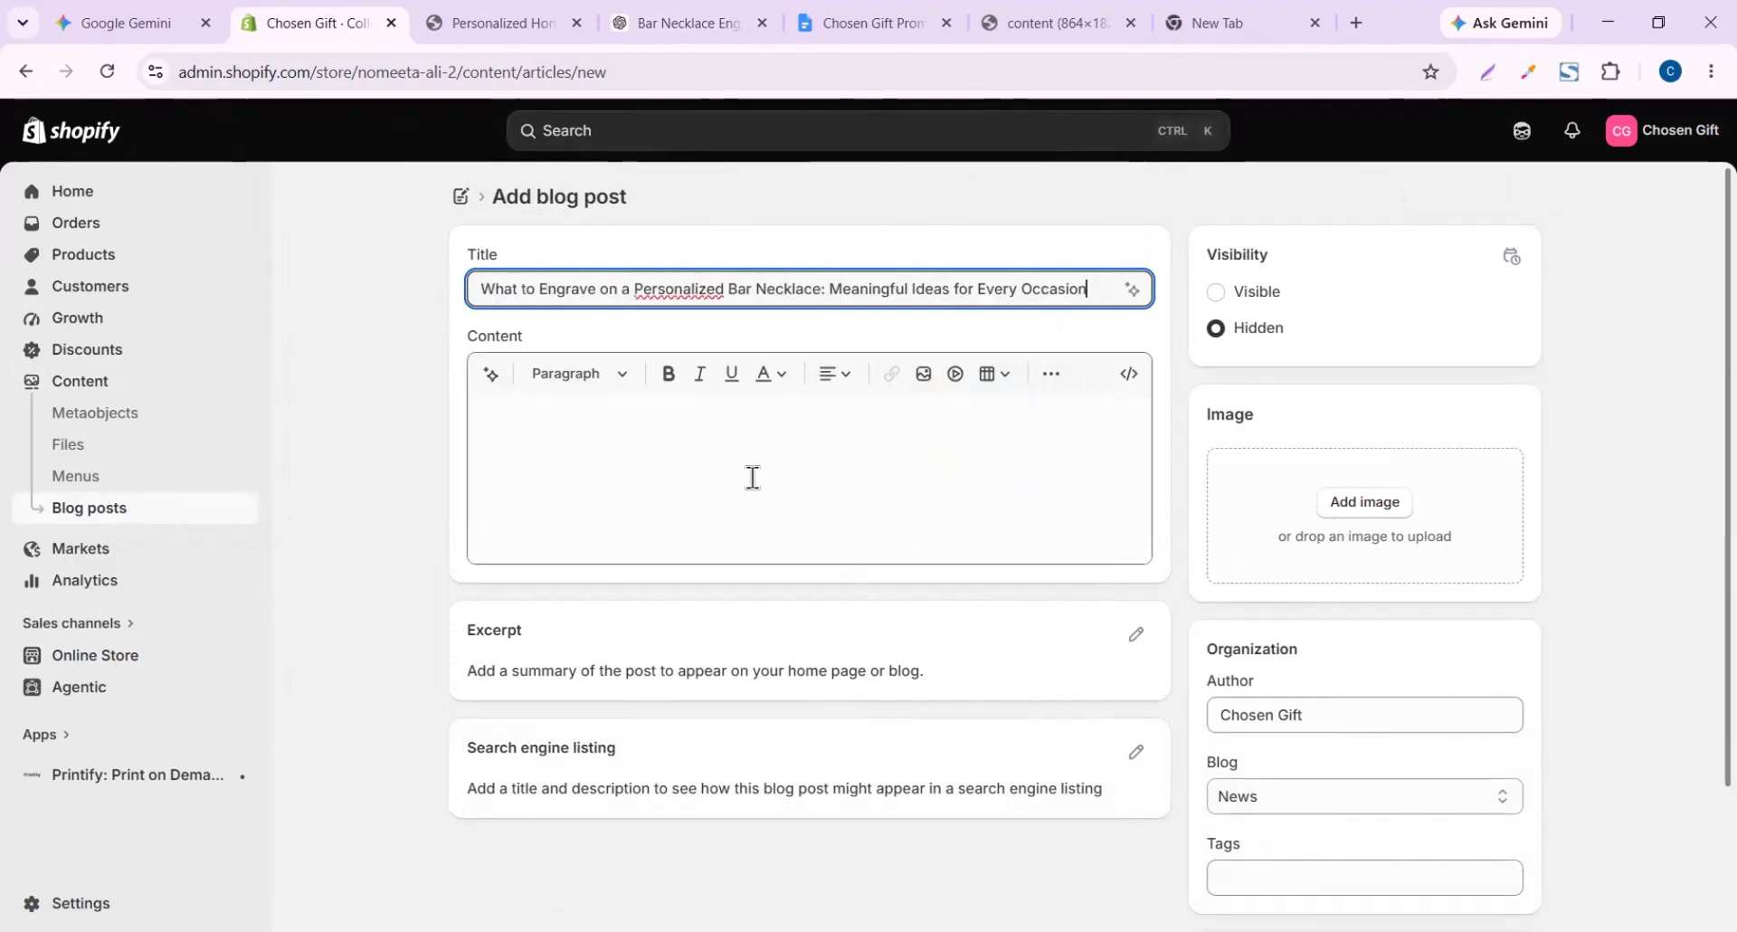
# Copy the full article from the ChatGPT canvas and paste it into the post body
pyautogui.click(753, 477)
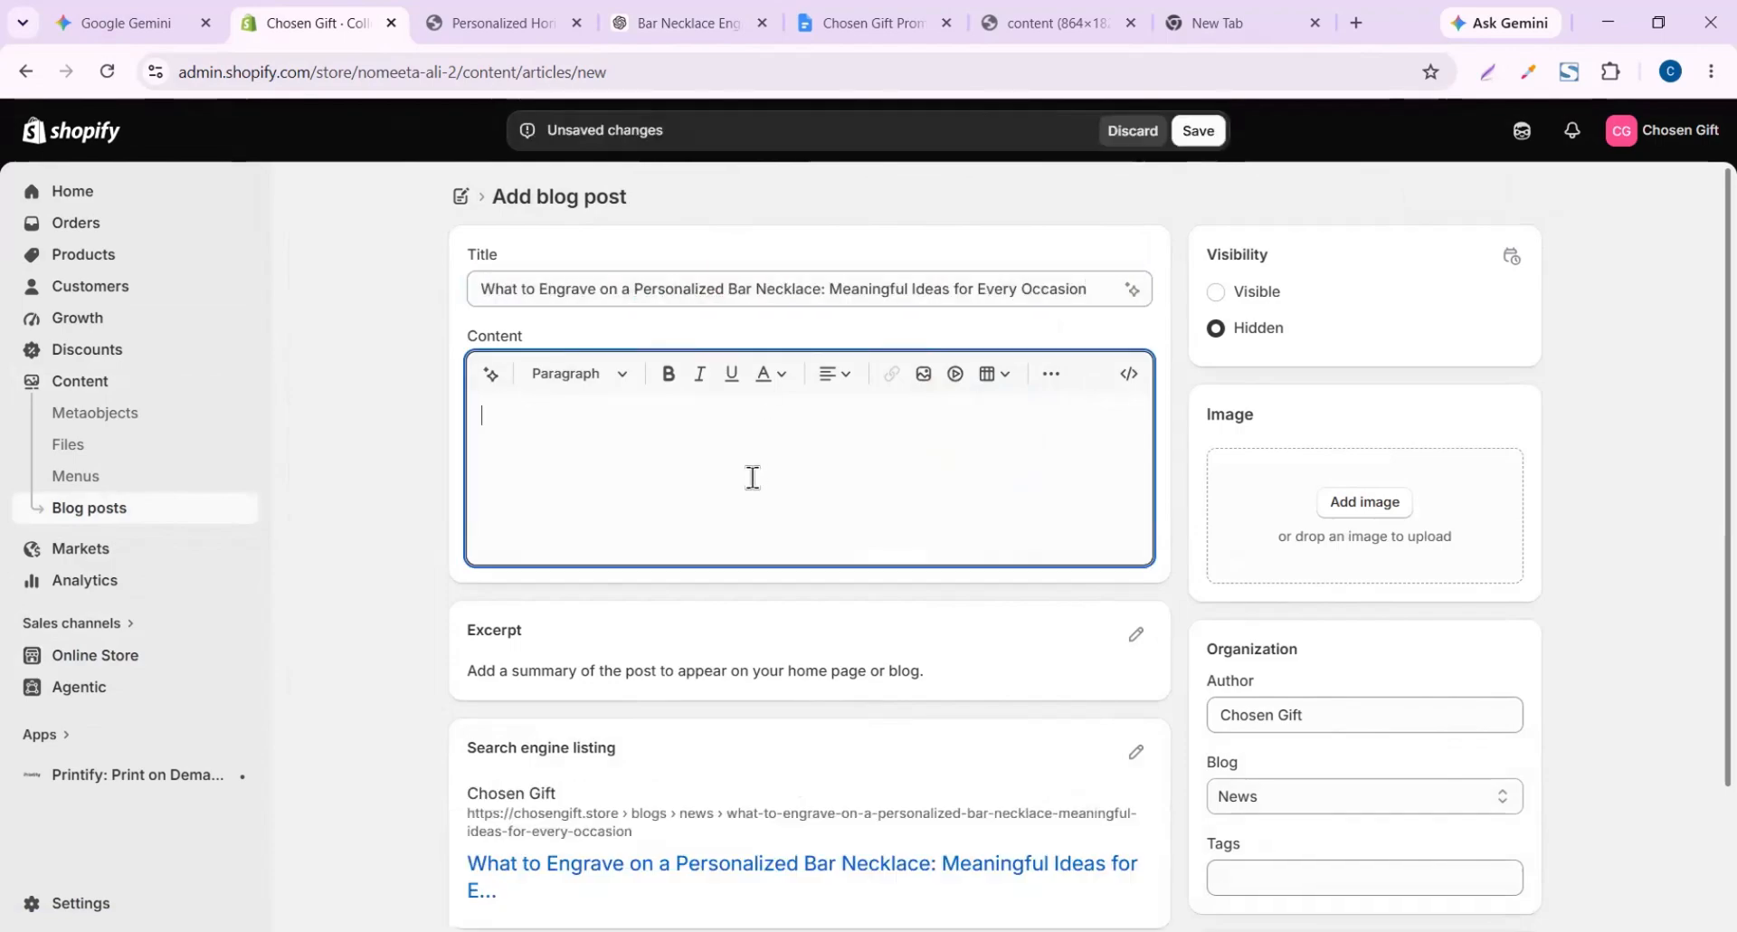
pyautogui.click(654, 18)
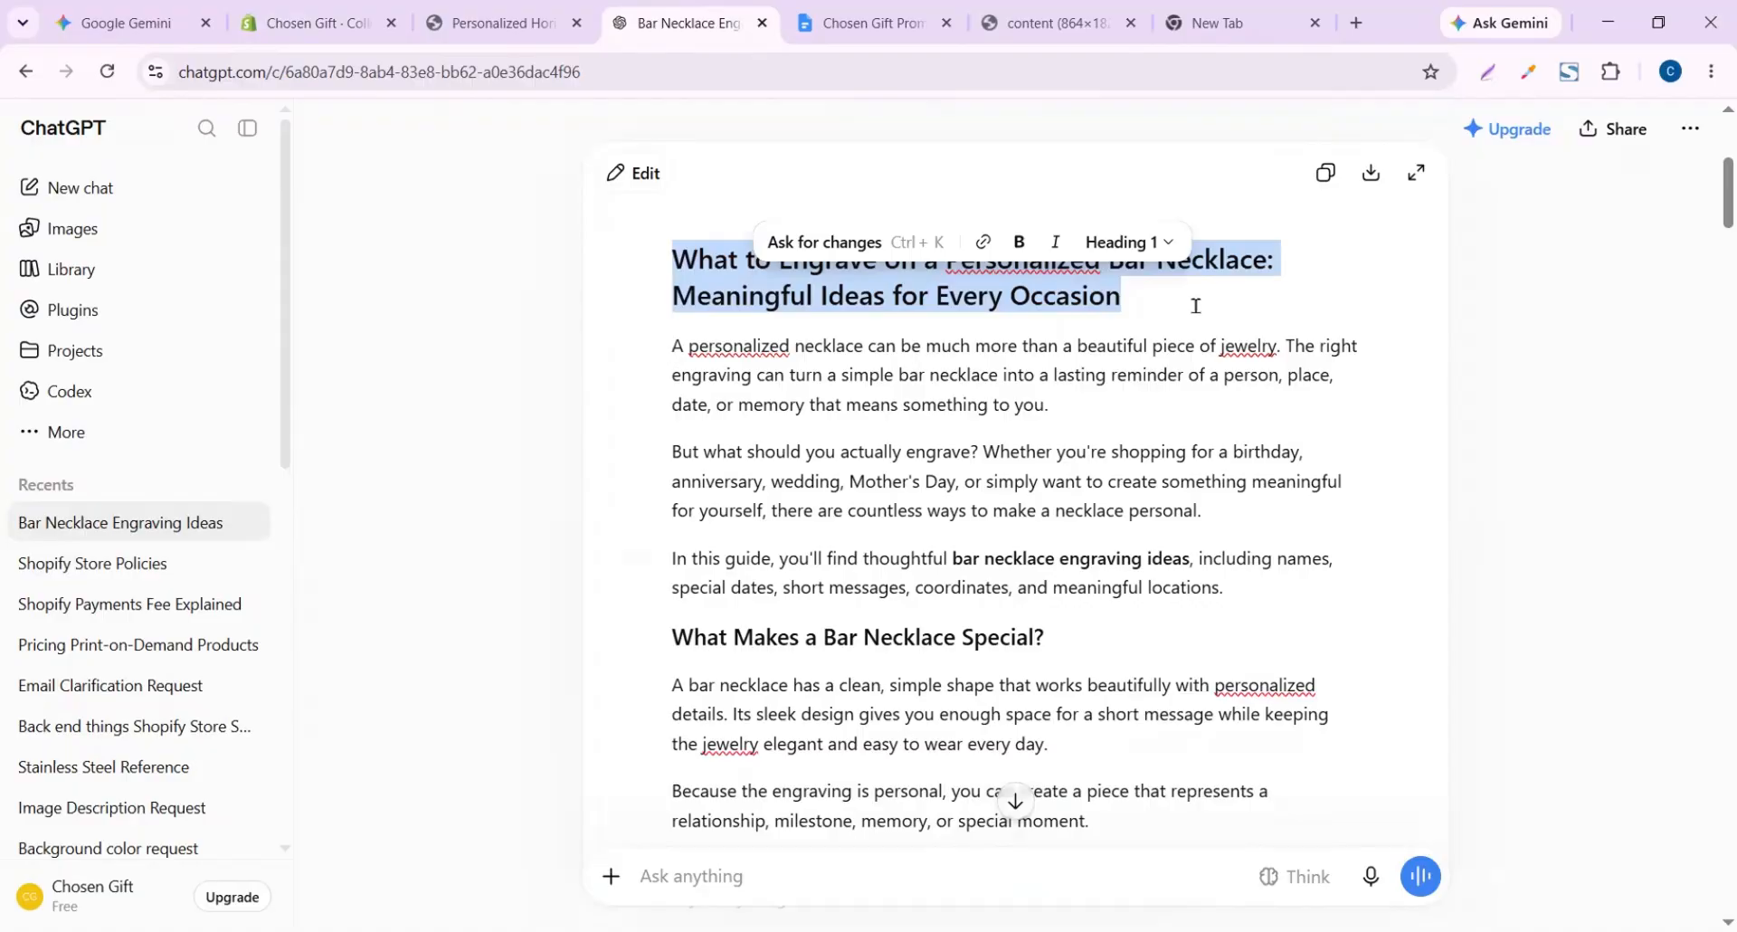
pyautogui.click(1324, 179)
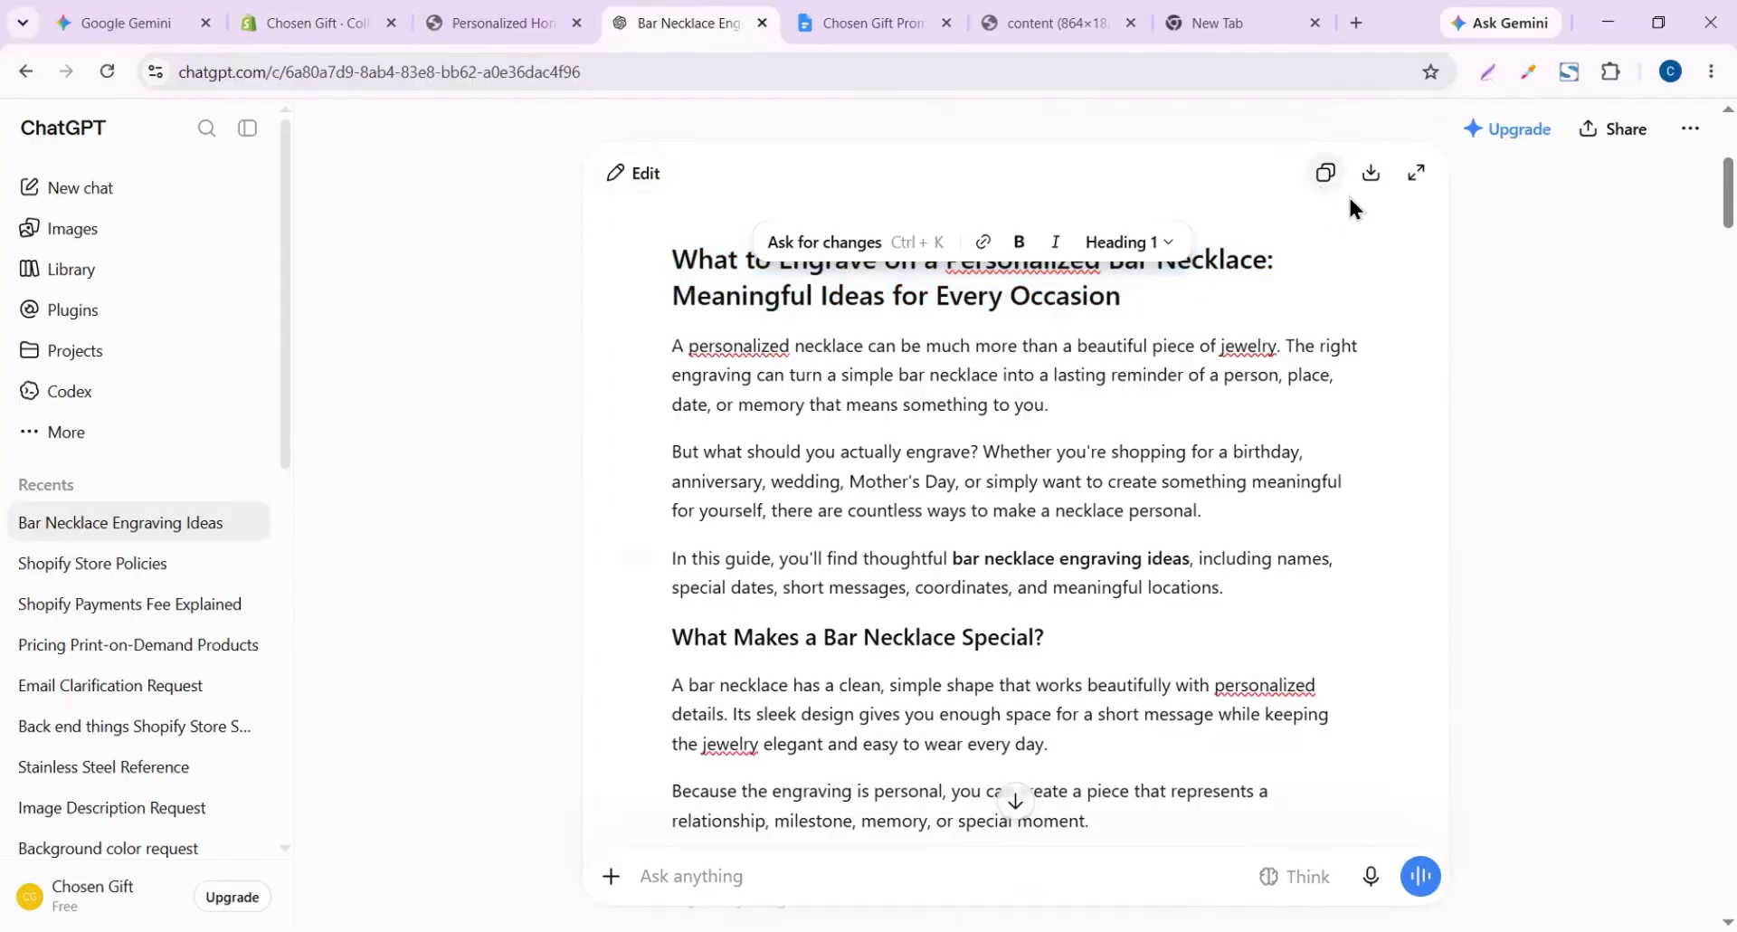
pyautogui.click(319, 20)
pyautogui.hotkey('ctrl', 'v')
# Link the phrase 'Explore our personalized bar necklace' to the product page URL
pyautogui.moveTo(768, 554); pyautogui.dragTo(487, 556)
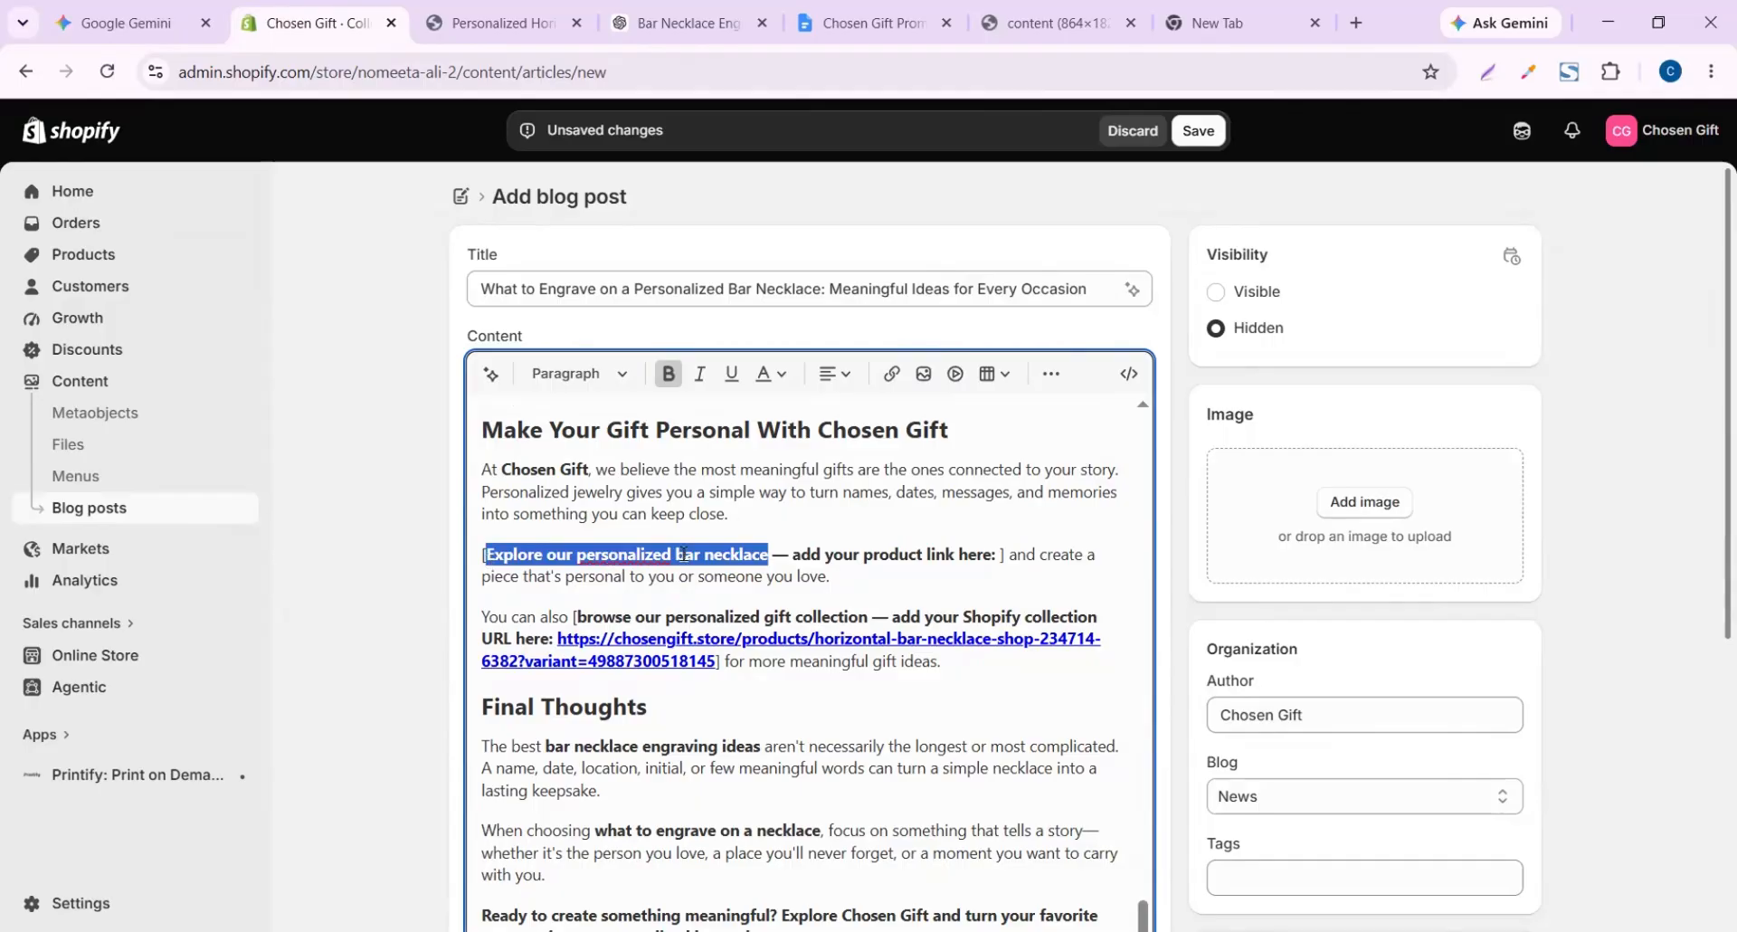
pyautogui.click(892, 374)
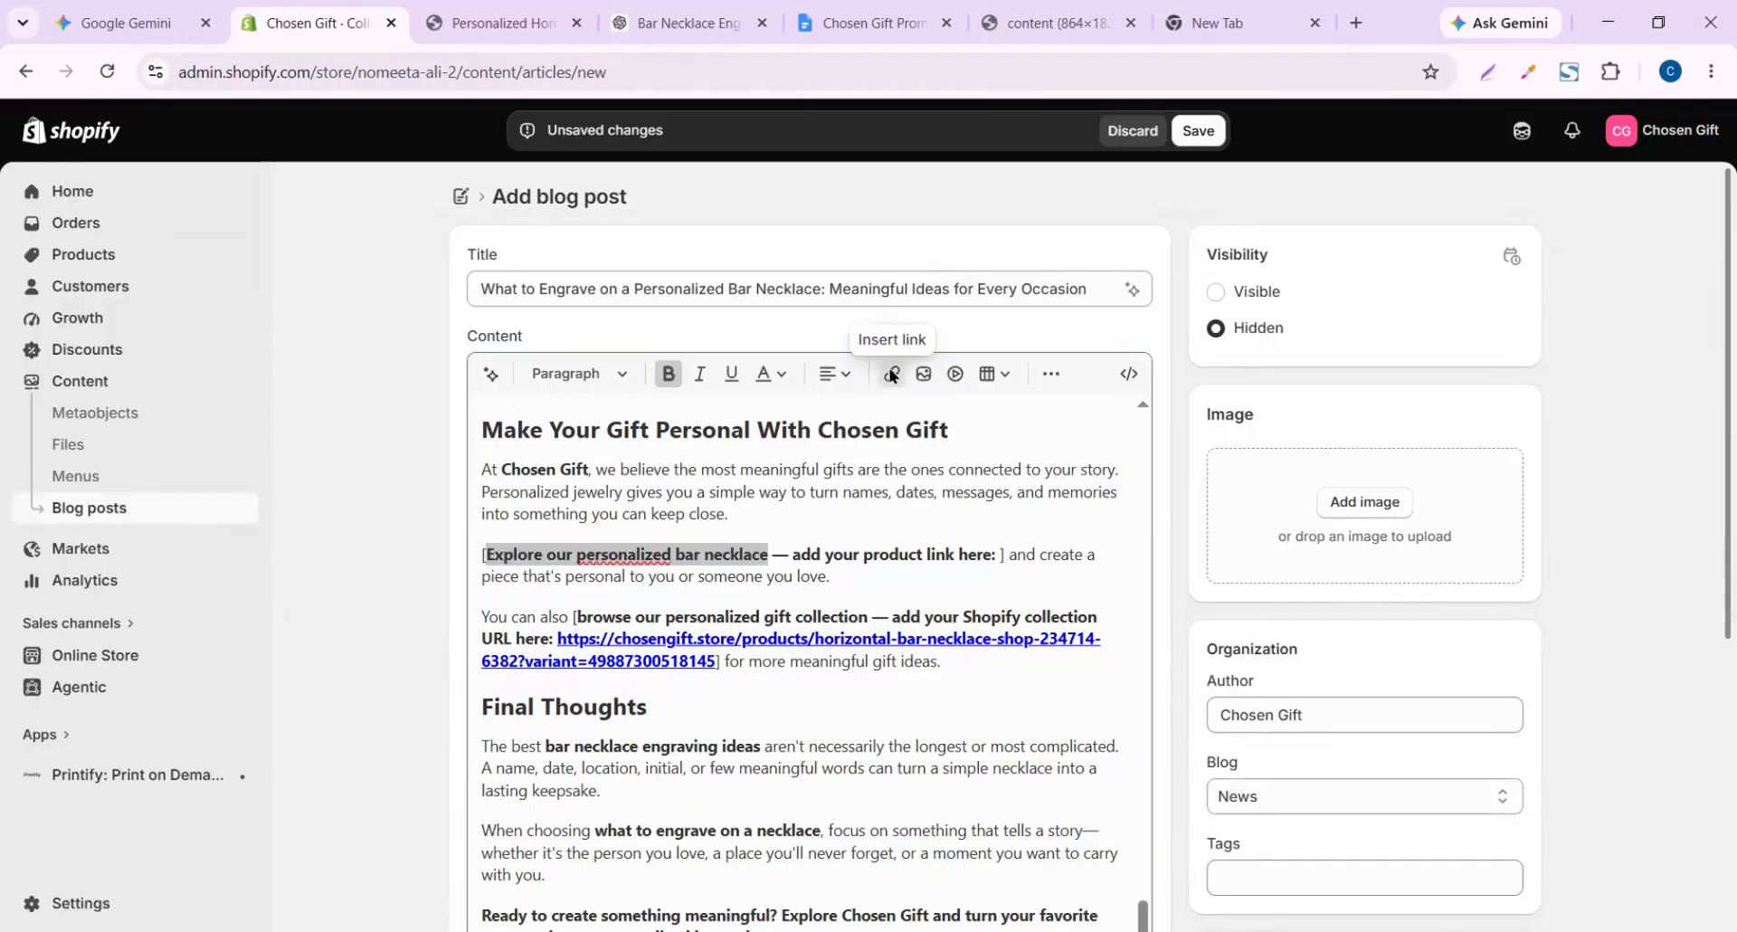
pyautogui.click(762, 490)
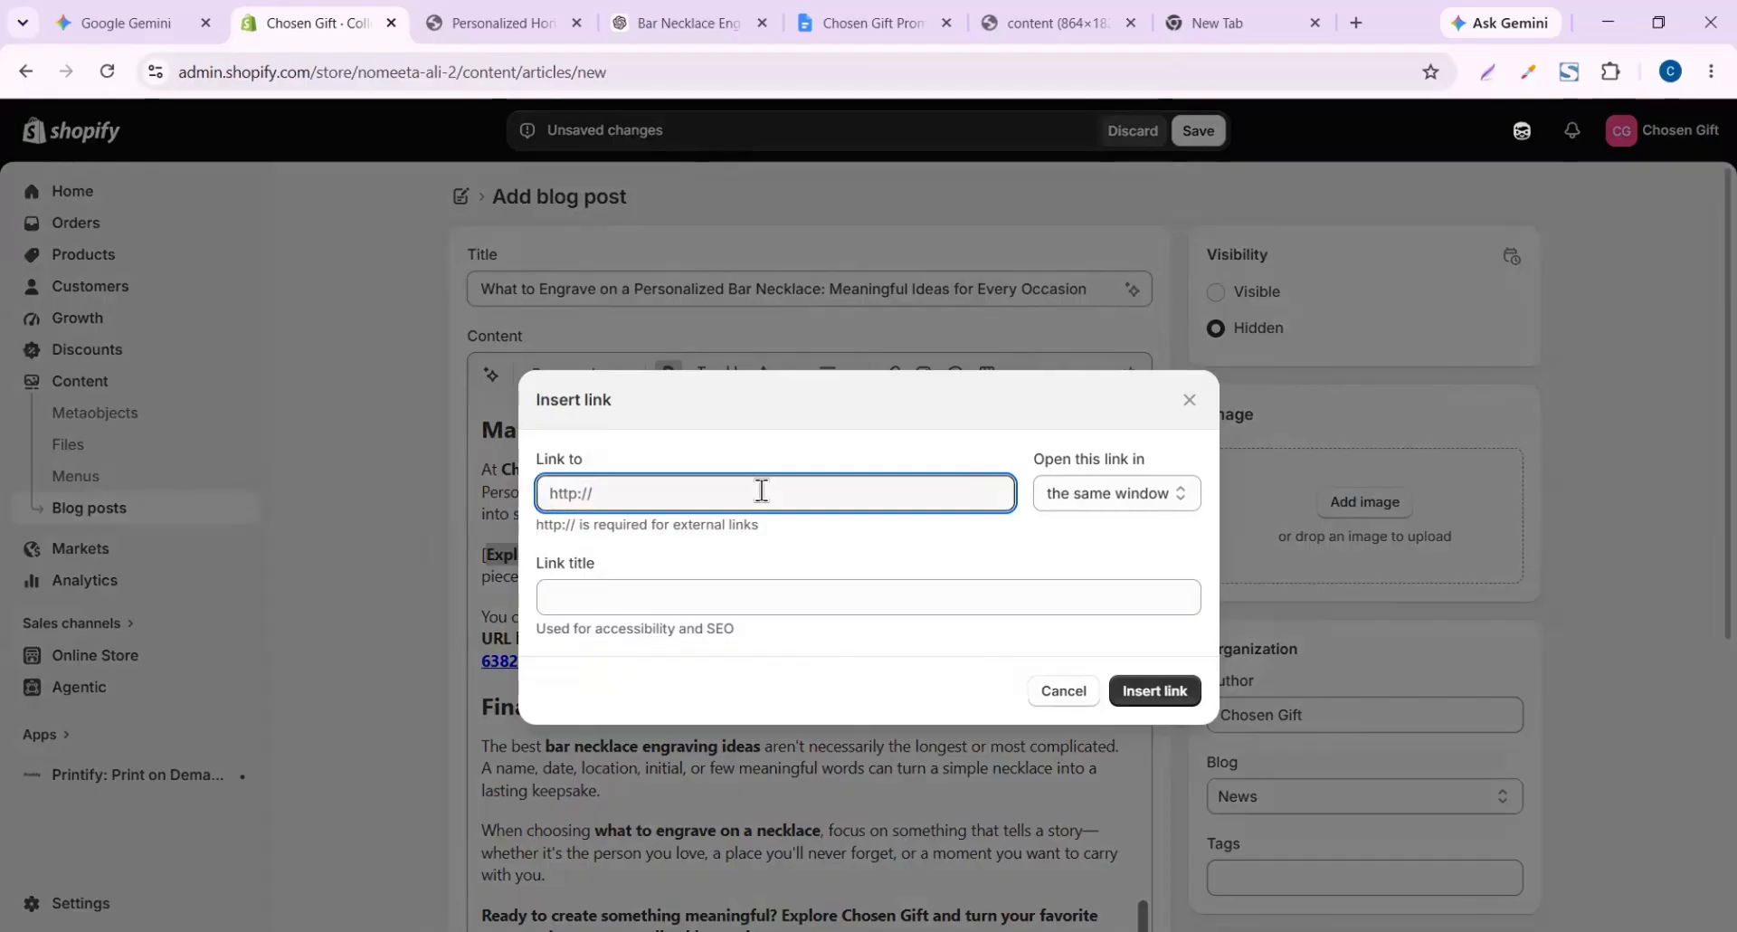
pyautogui.hotkey('ctrl', 'v')
pyautogui.click(1171, 693)
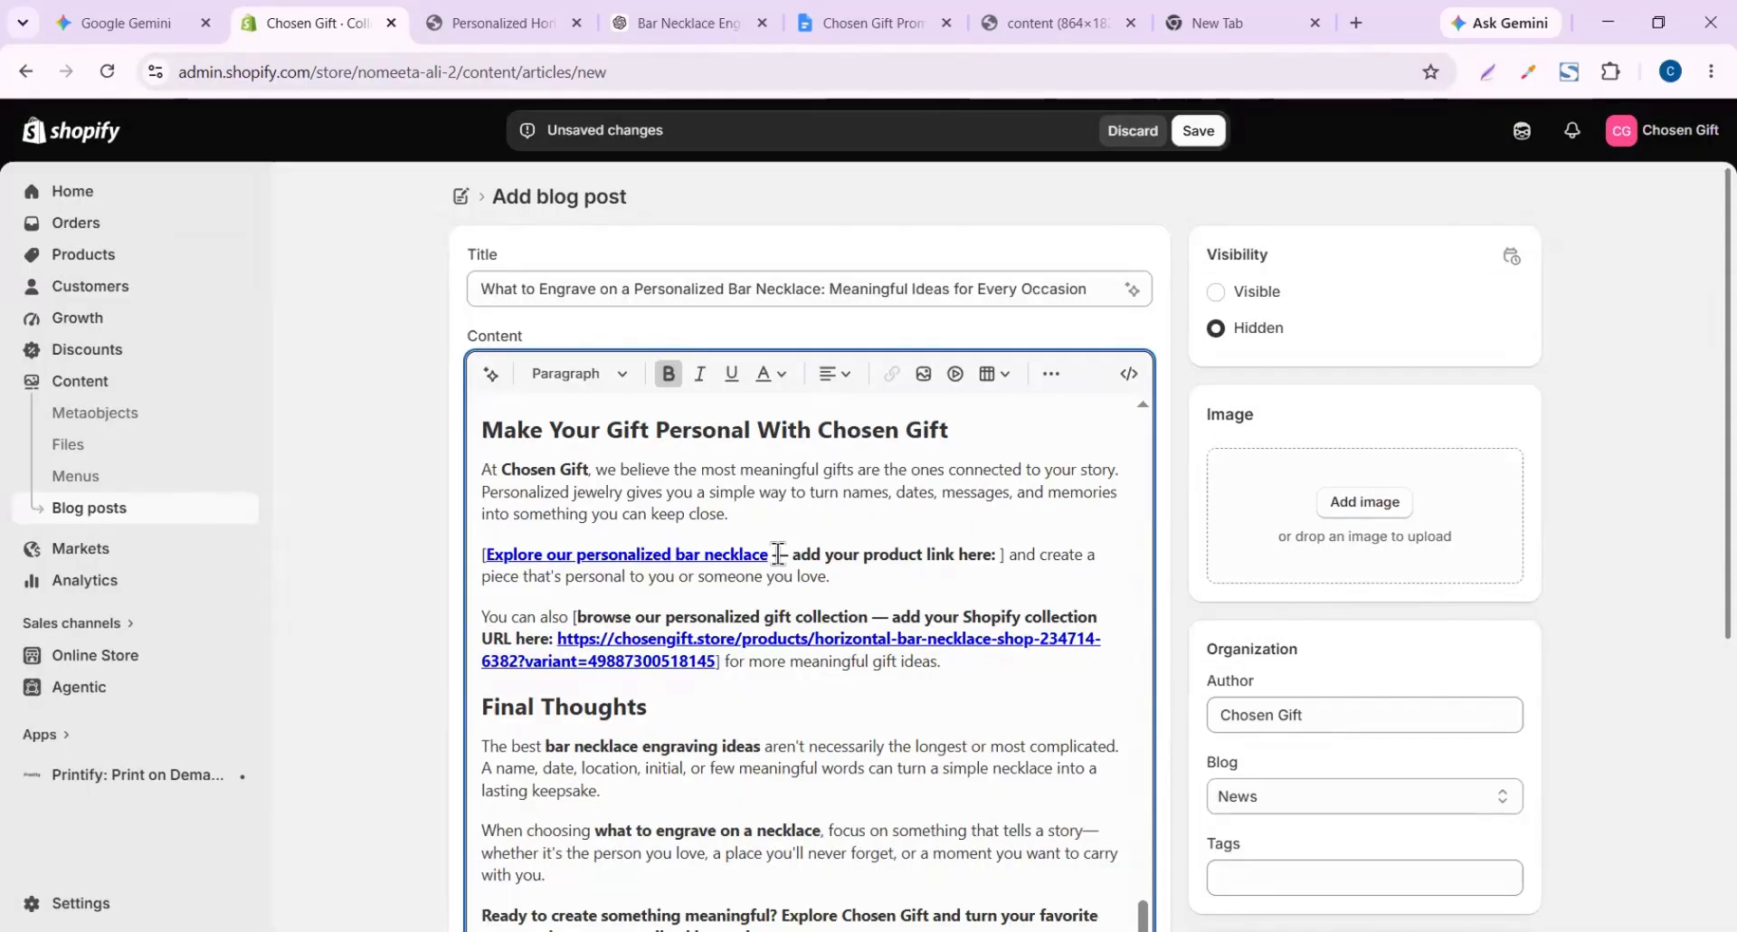
# Delete the leftover placeholder brackets and select 'browse our personalized gift collection' for linking
pyautogui.moveTo(774, 554); pyautogui.dragTo(1002, 552)
pyautogui.press('BackSpace')
pyautogui.click(487, 555)
pyautogui.press('BackSpace')
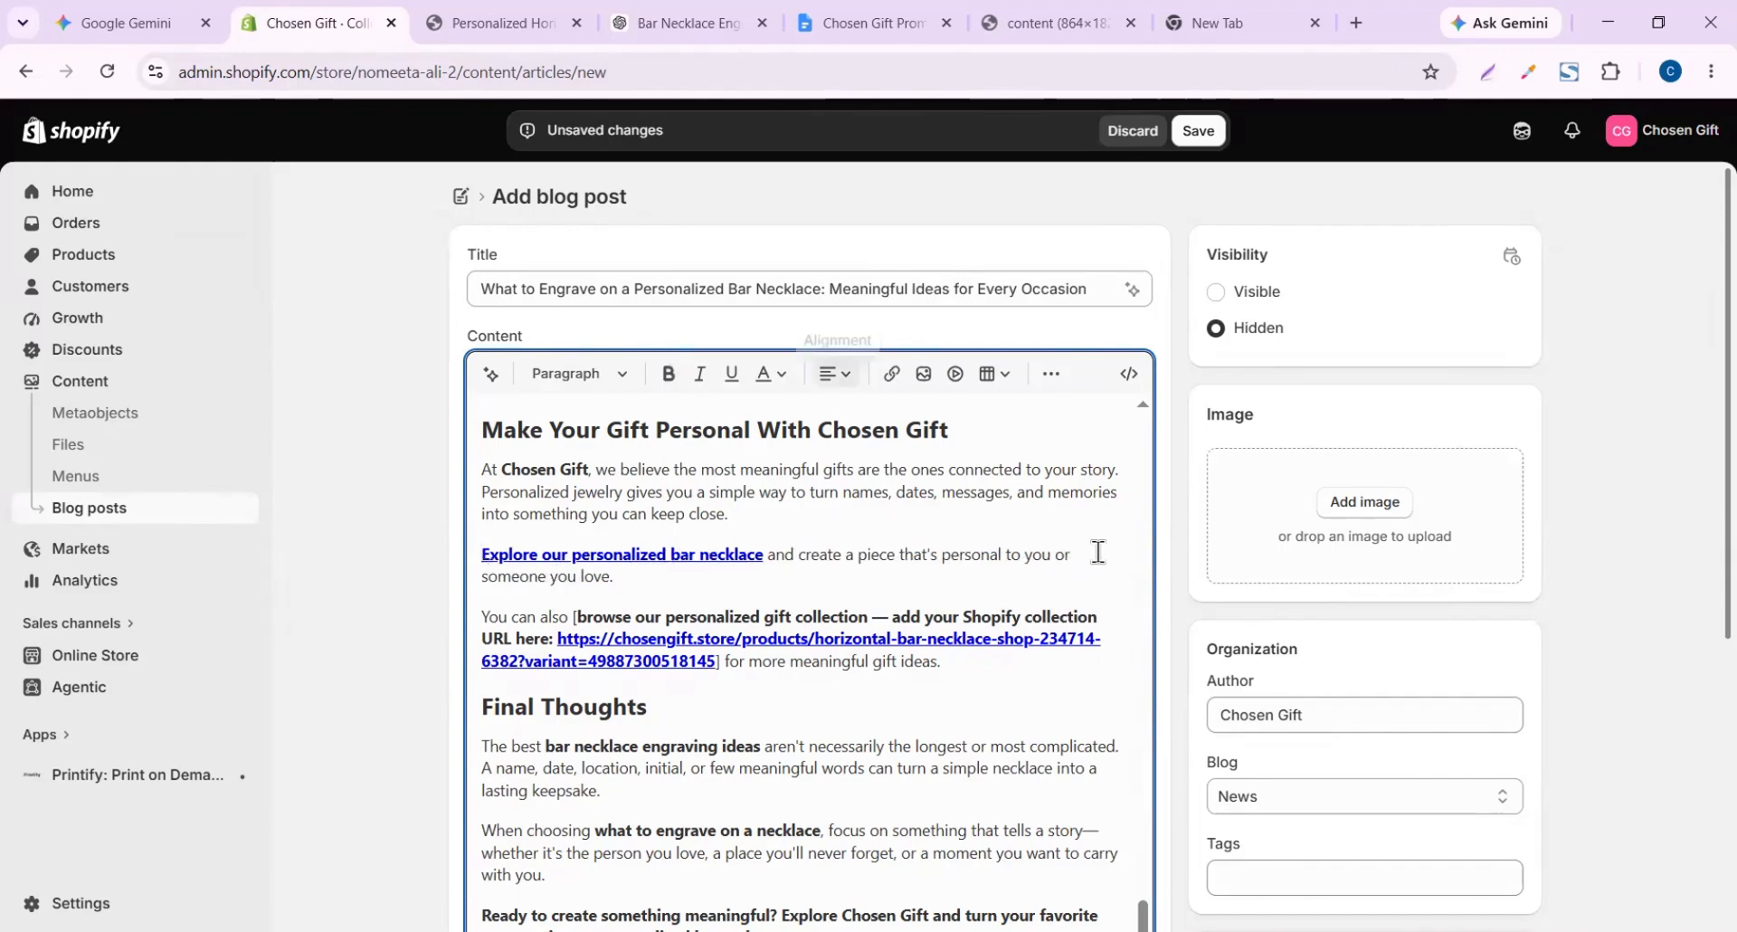
pyautogui.moveTo(578, 616); pyautogui.dragTo(867, 616)
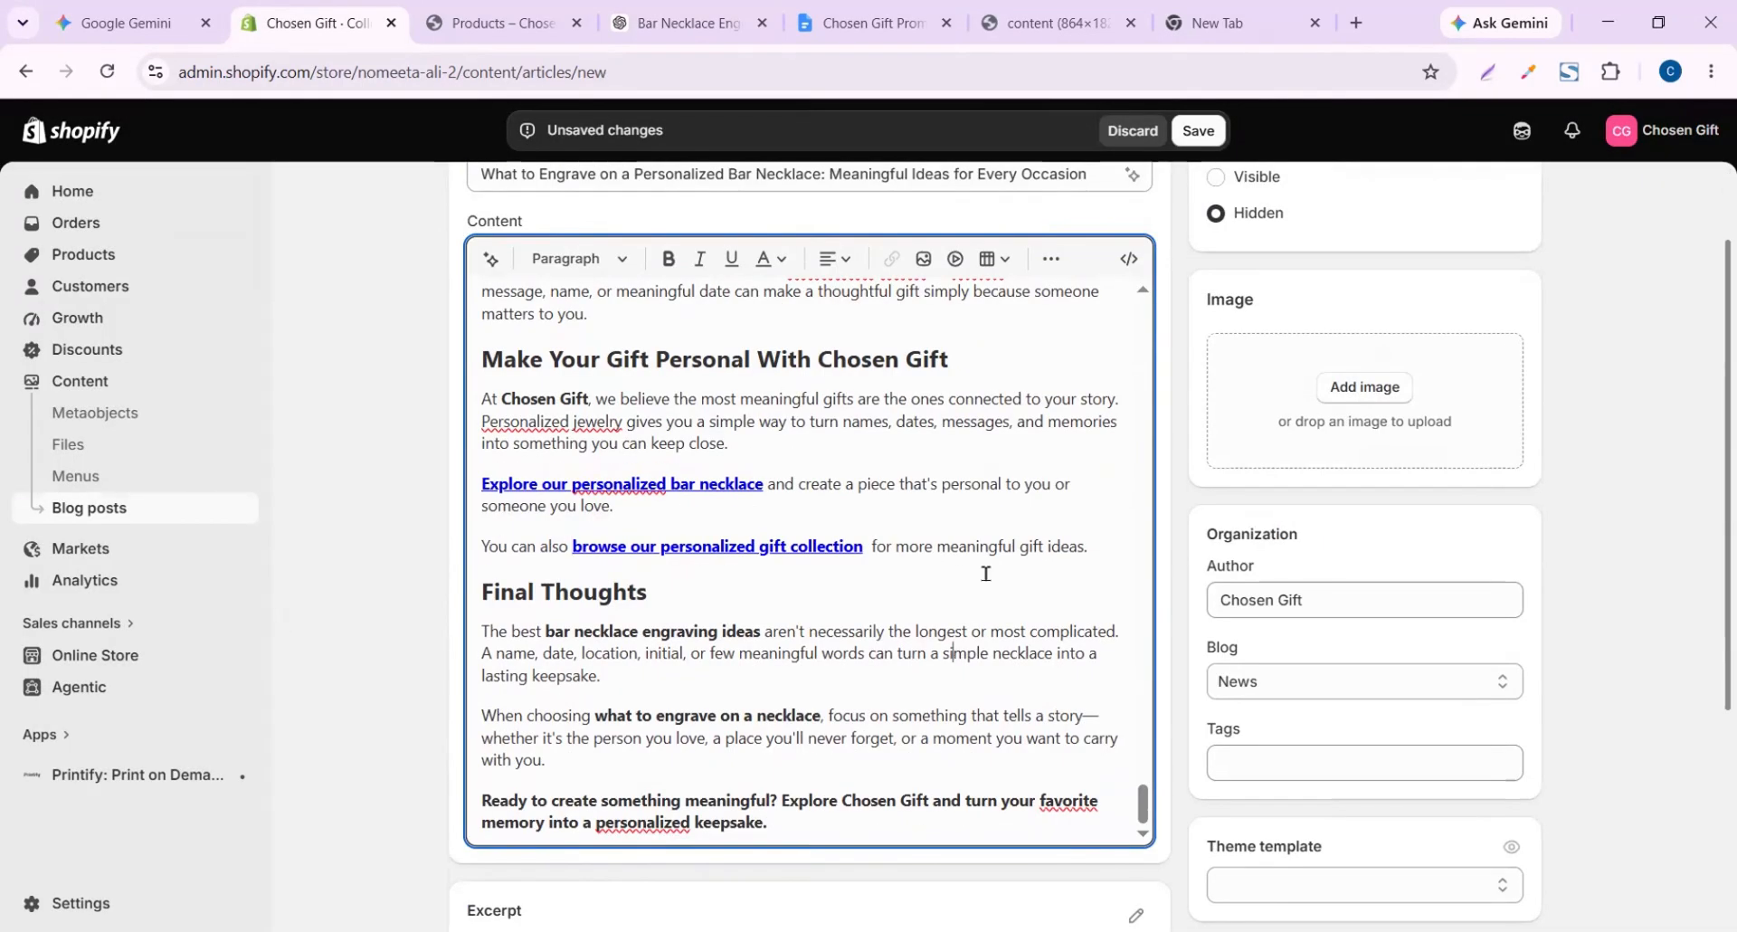
pyautogui.moveTo(950, 652); pyautogui.dragTo(1258, 763)
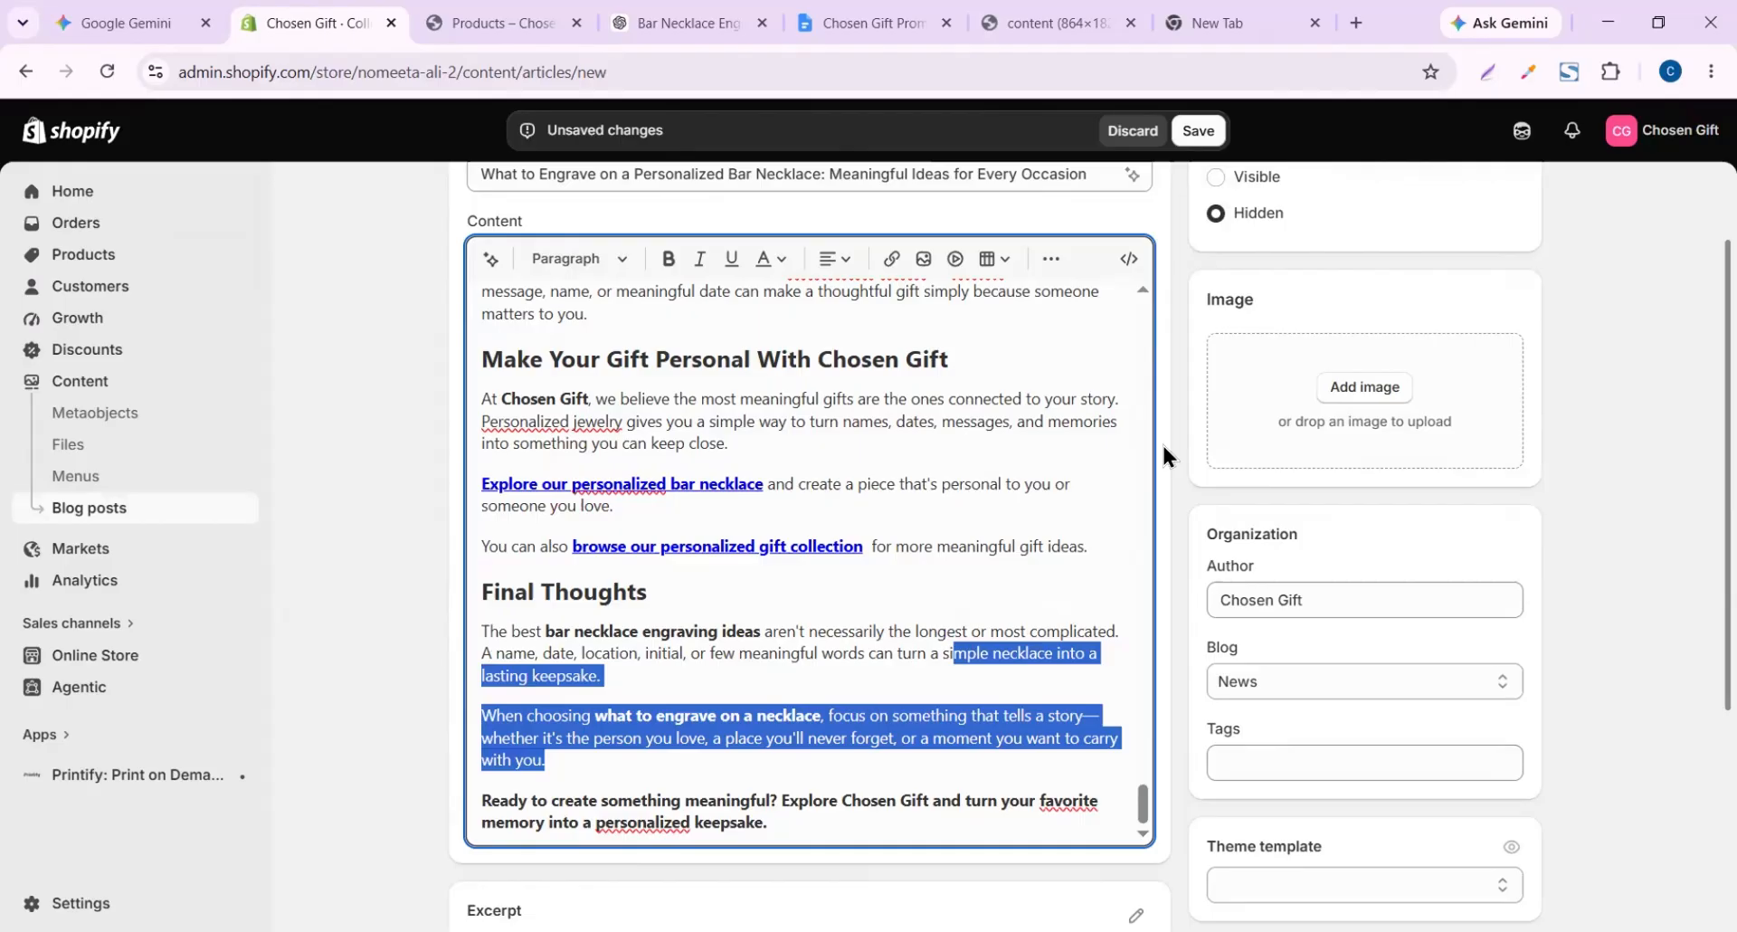
# Save the blog post draft and go to ChatGPT to make its featured image
pyautogui.click(1198, 130)
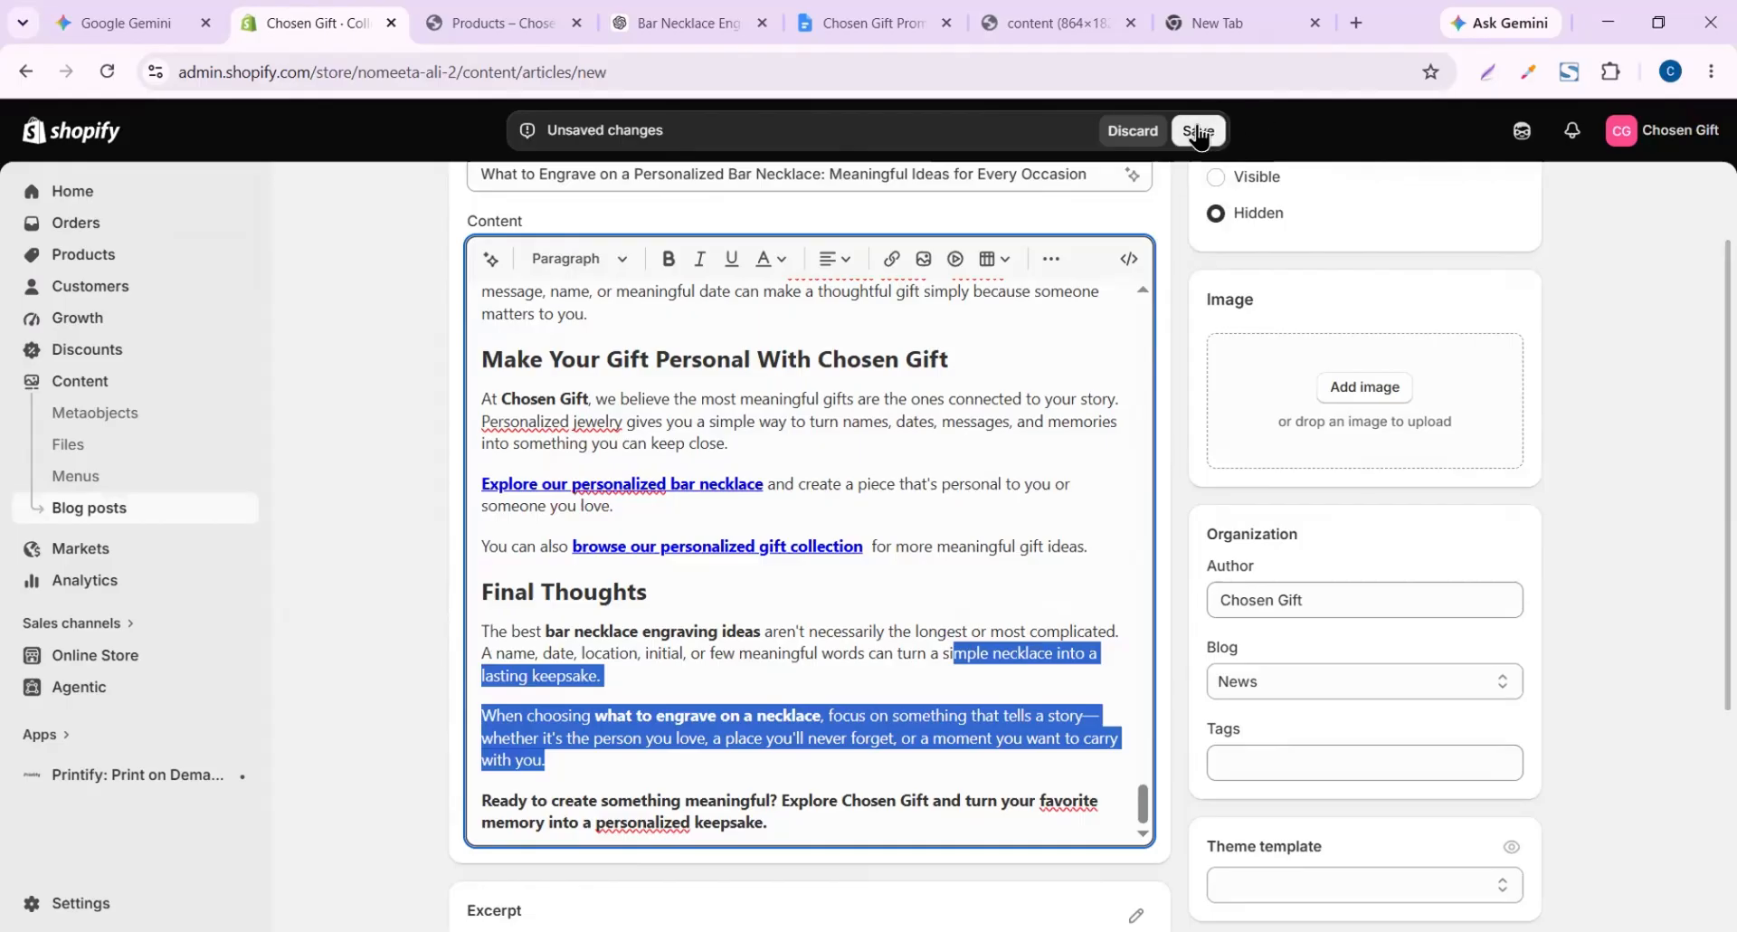
pyautogui.click(697, 22)
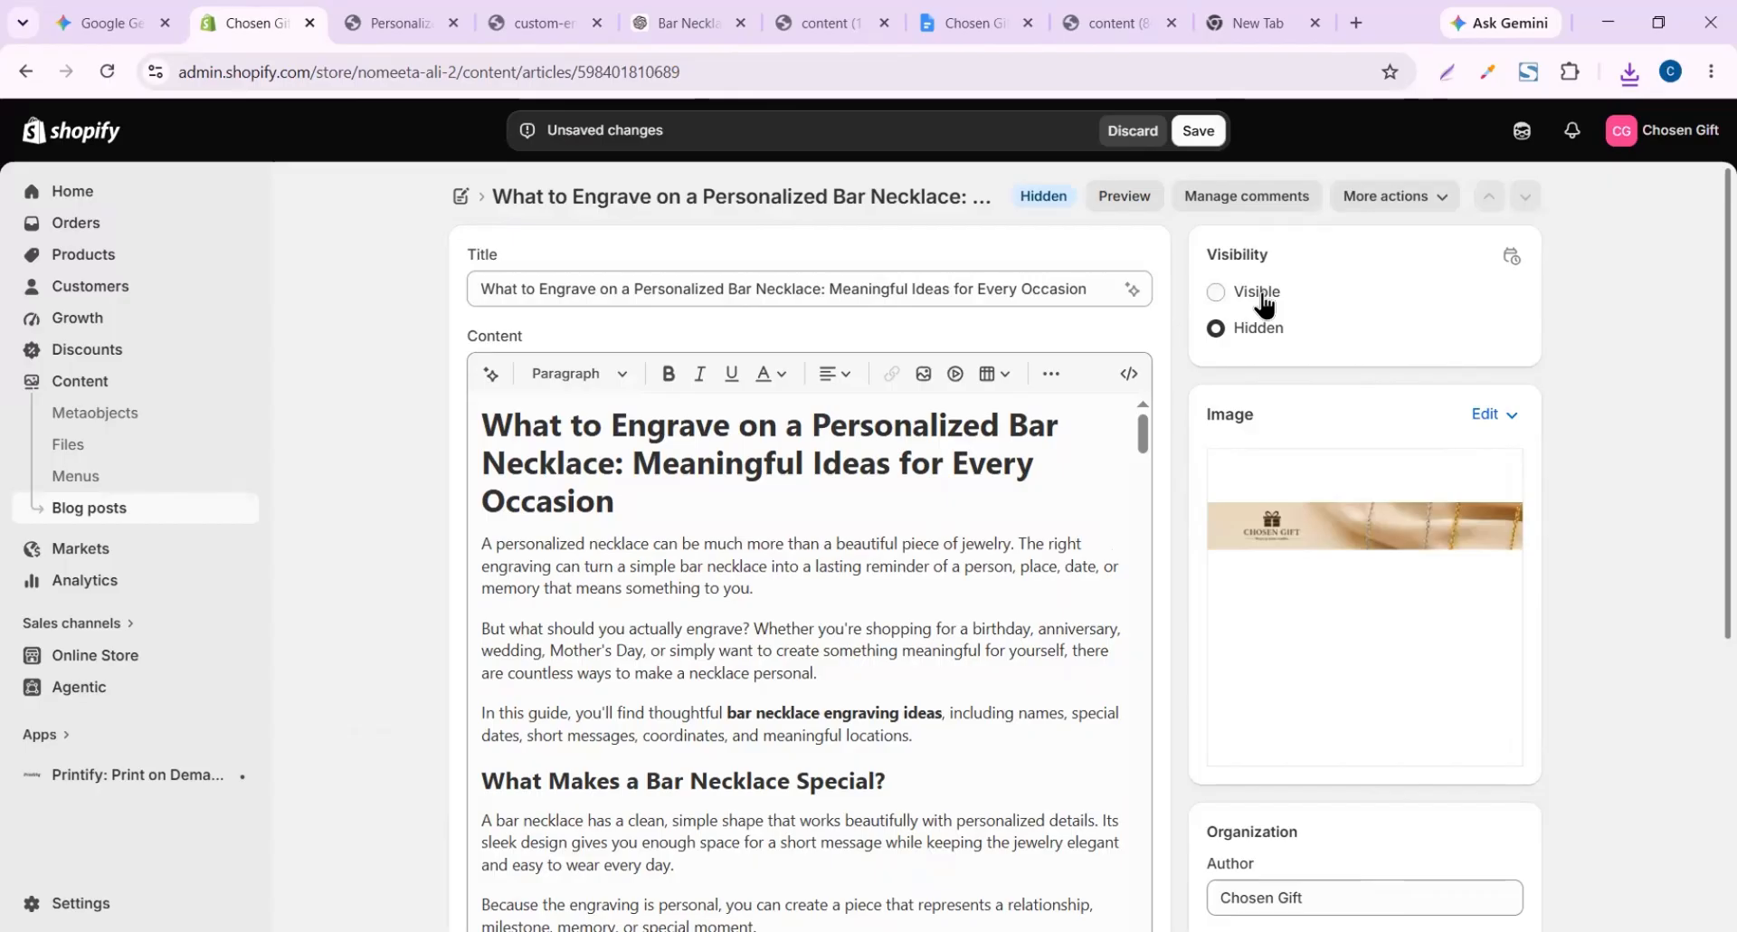
# Set the blog post to Visible, save it, and view the storefront bar necklace page
pyautogui.click(1264, 306)
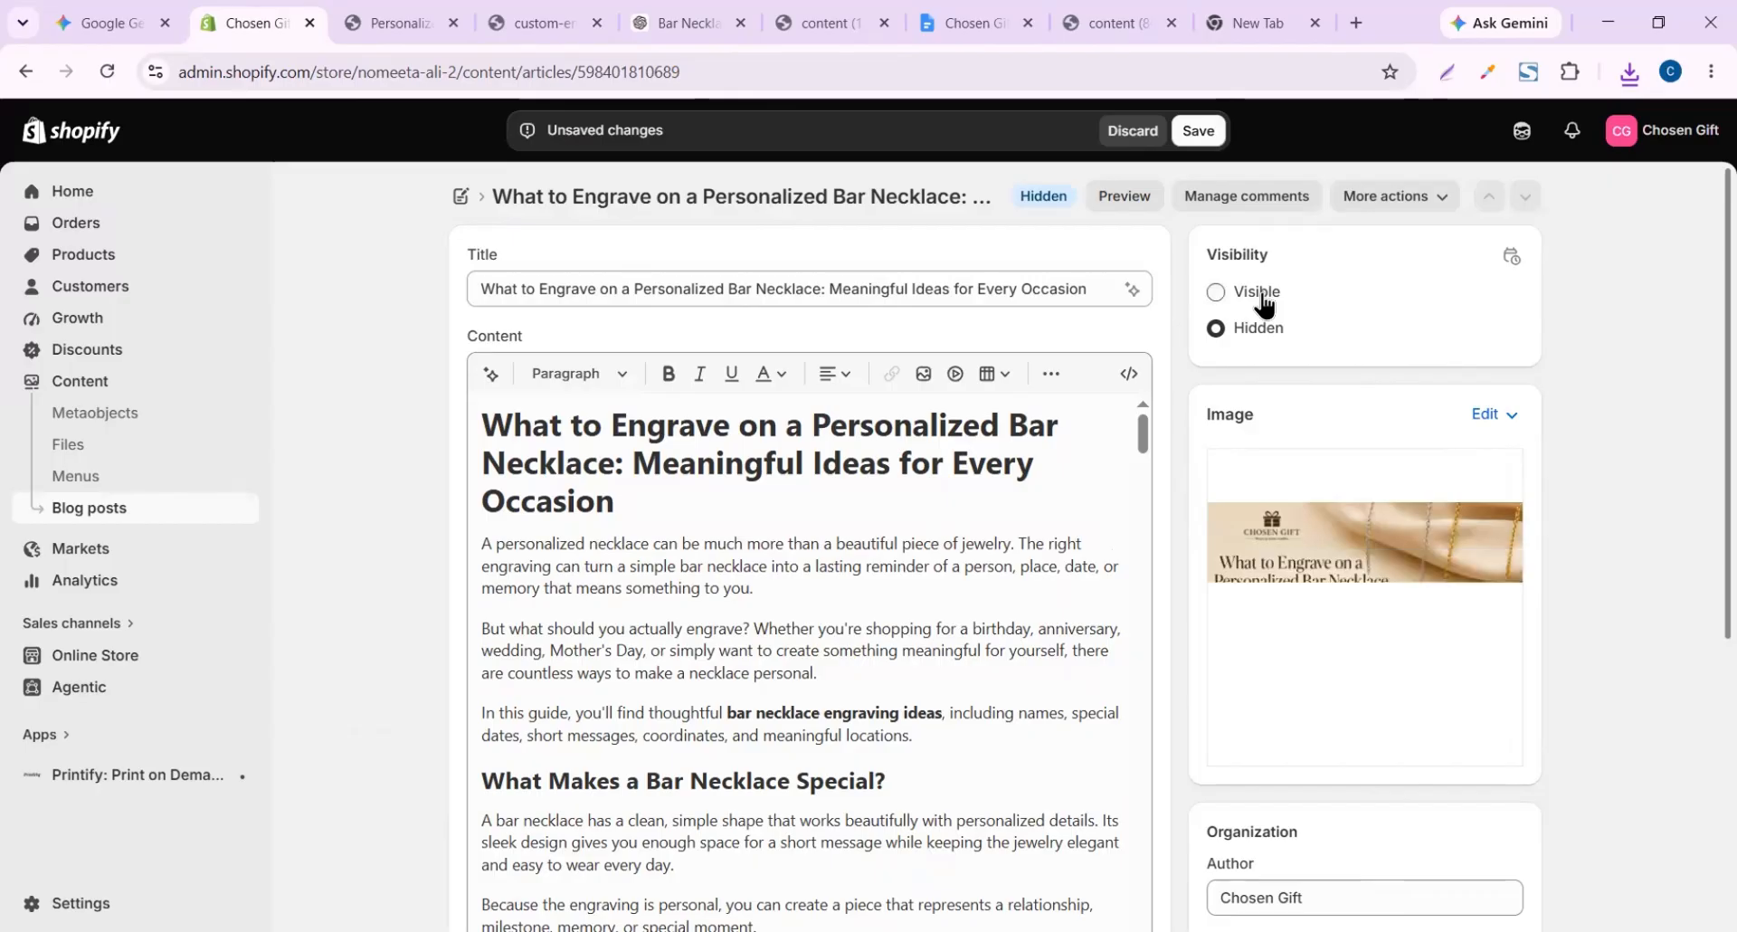
pyautogui.click(1211, 137)
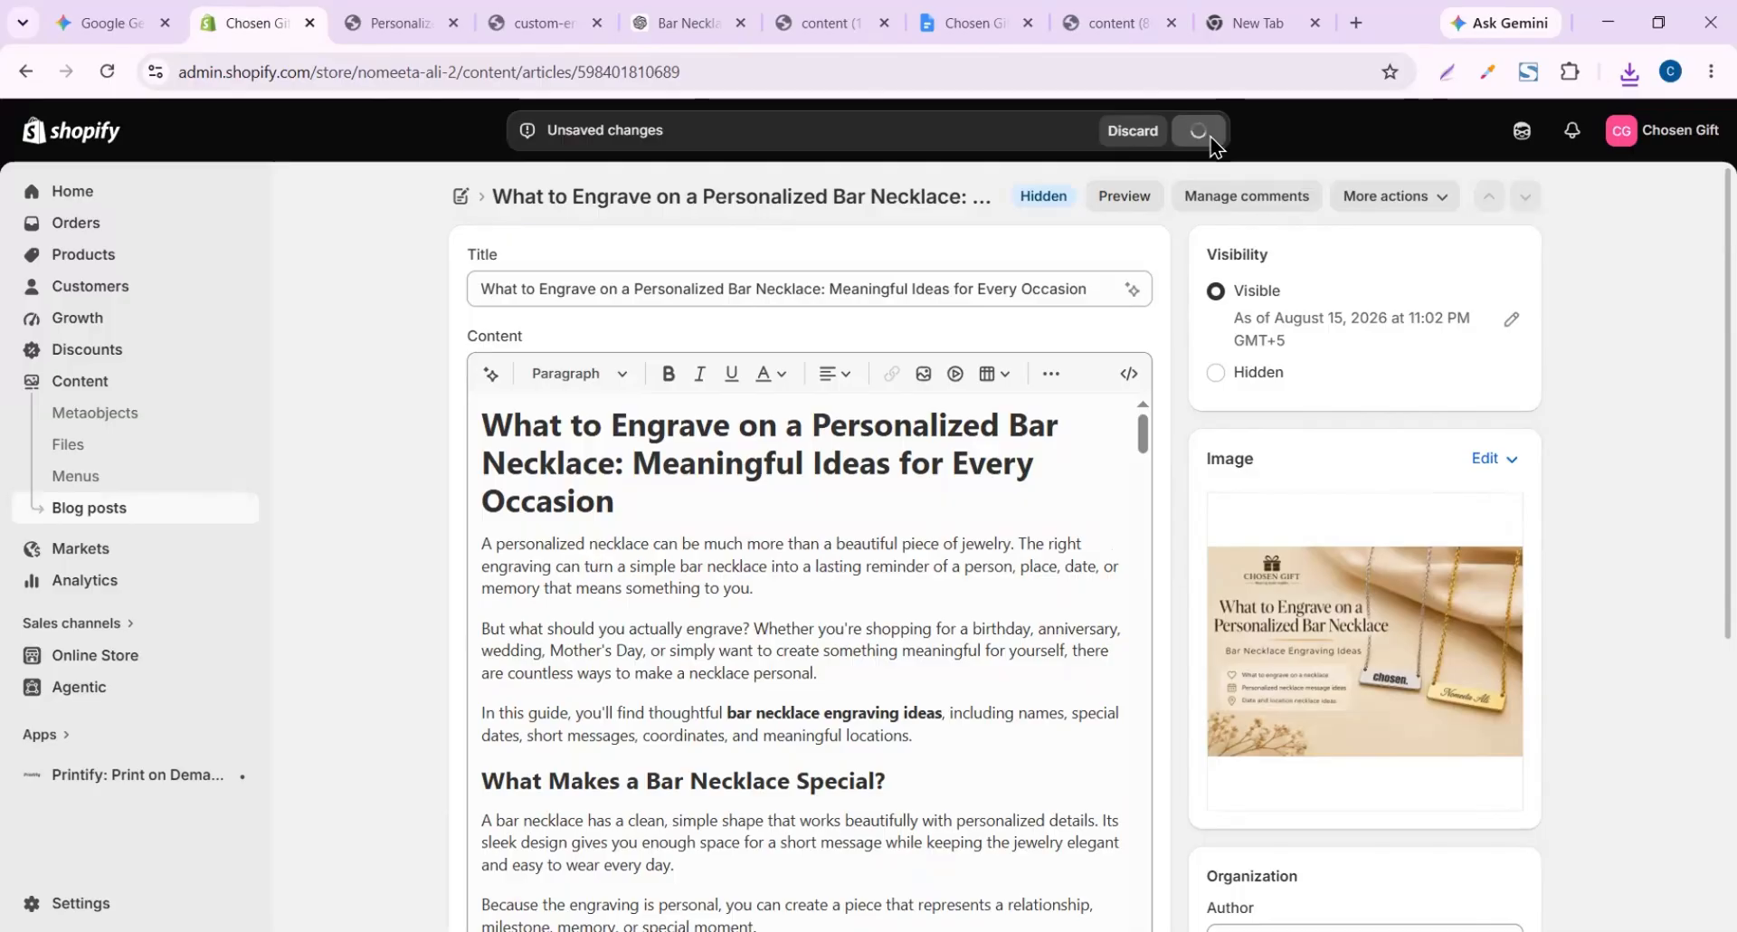
pyautogui.click(420, 7)
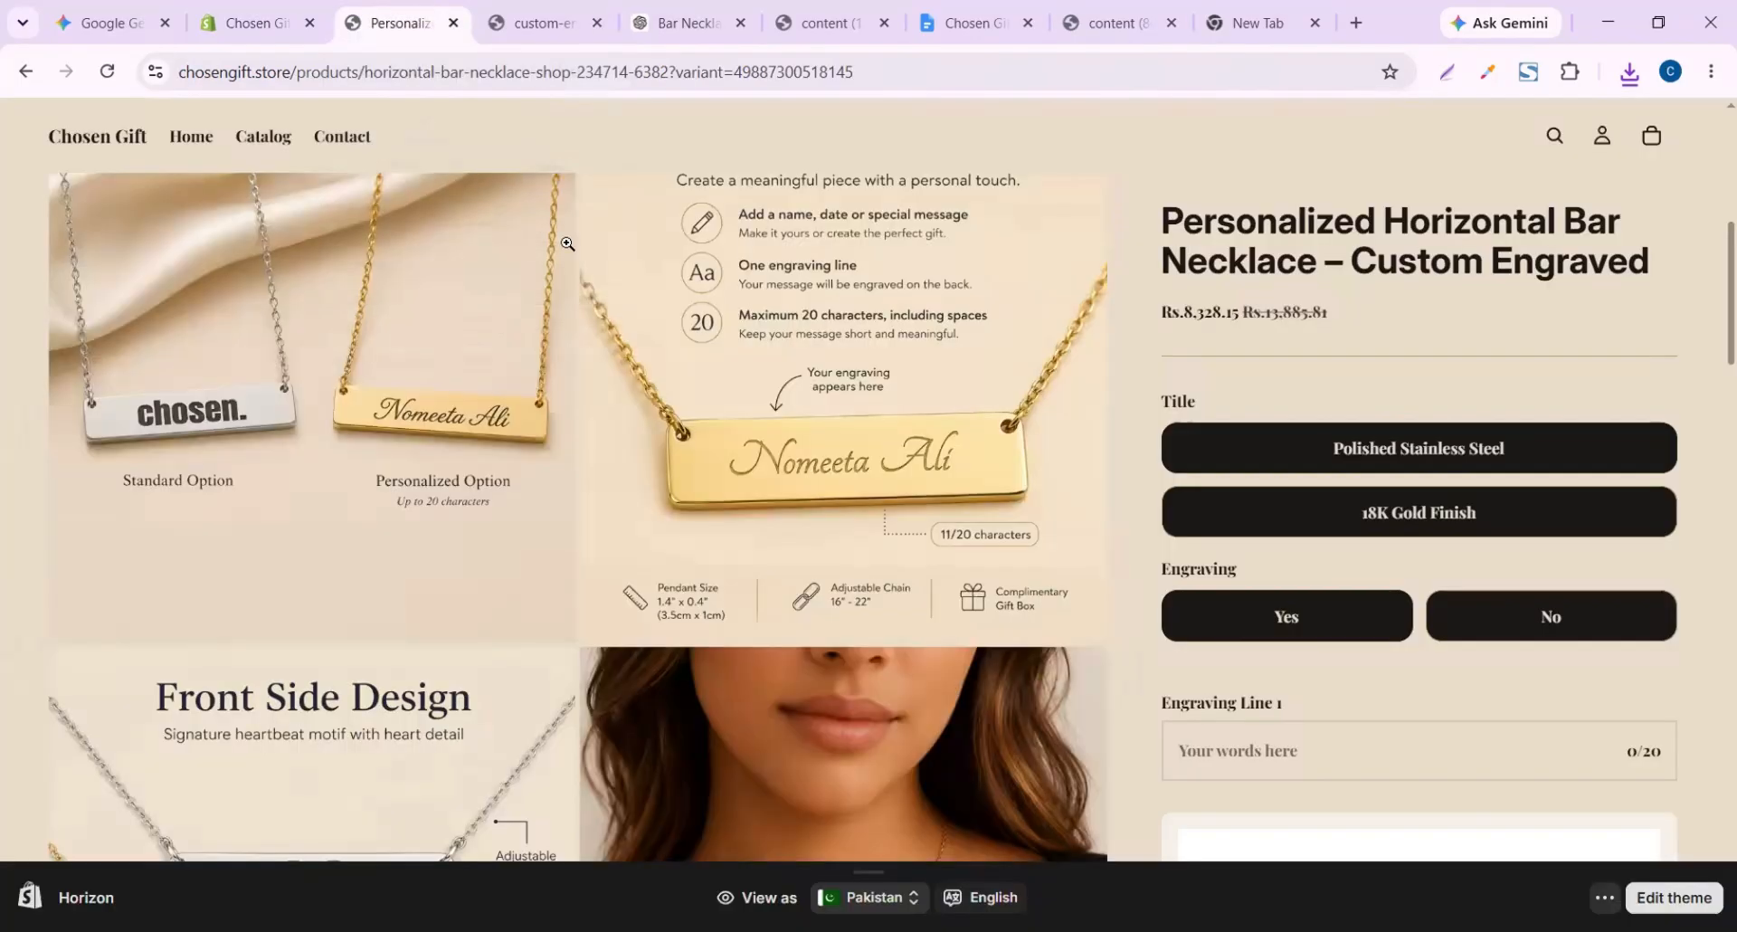
# Browse the store catalog and open the Custom Location Map Dog Tag Necklace product
pyautogui.click(260, 136)
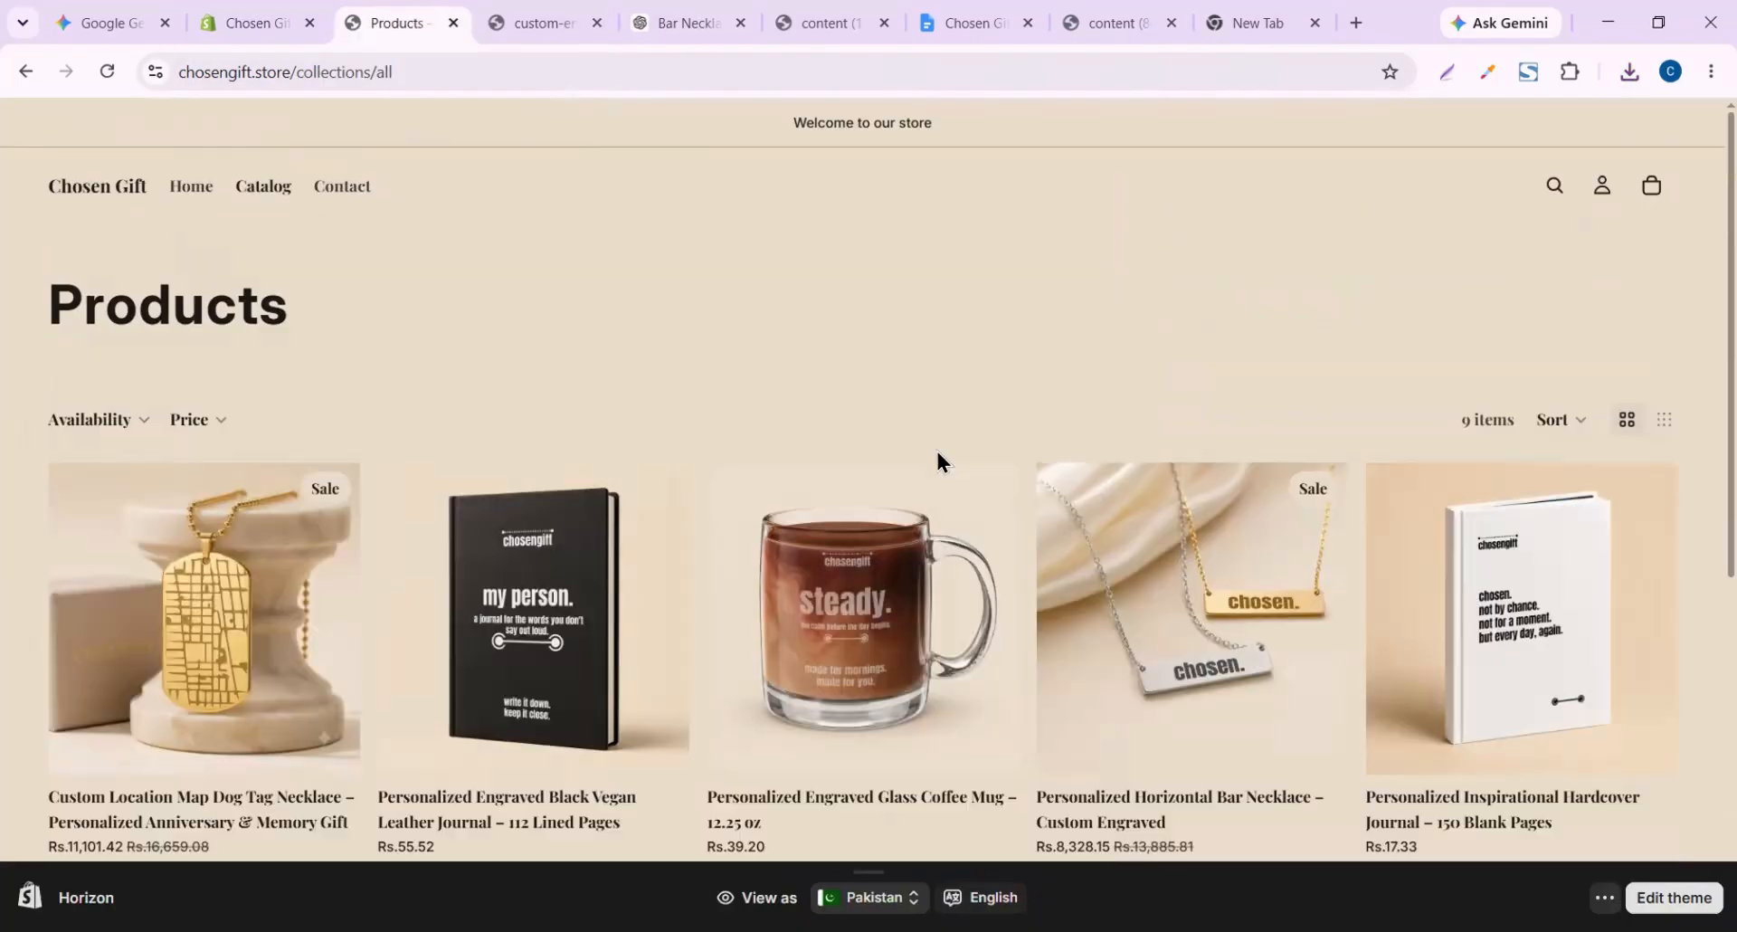
pyautogui.scroll(-2, 937, 461)
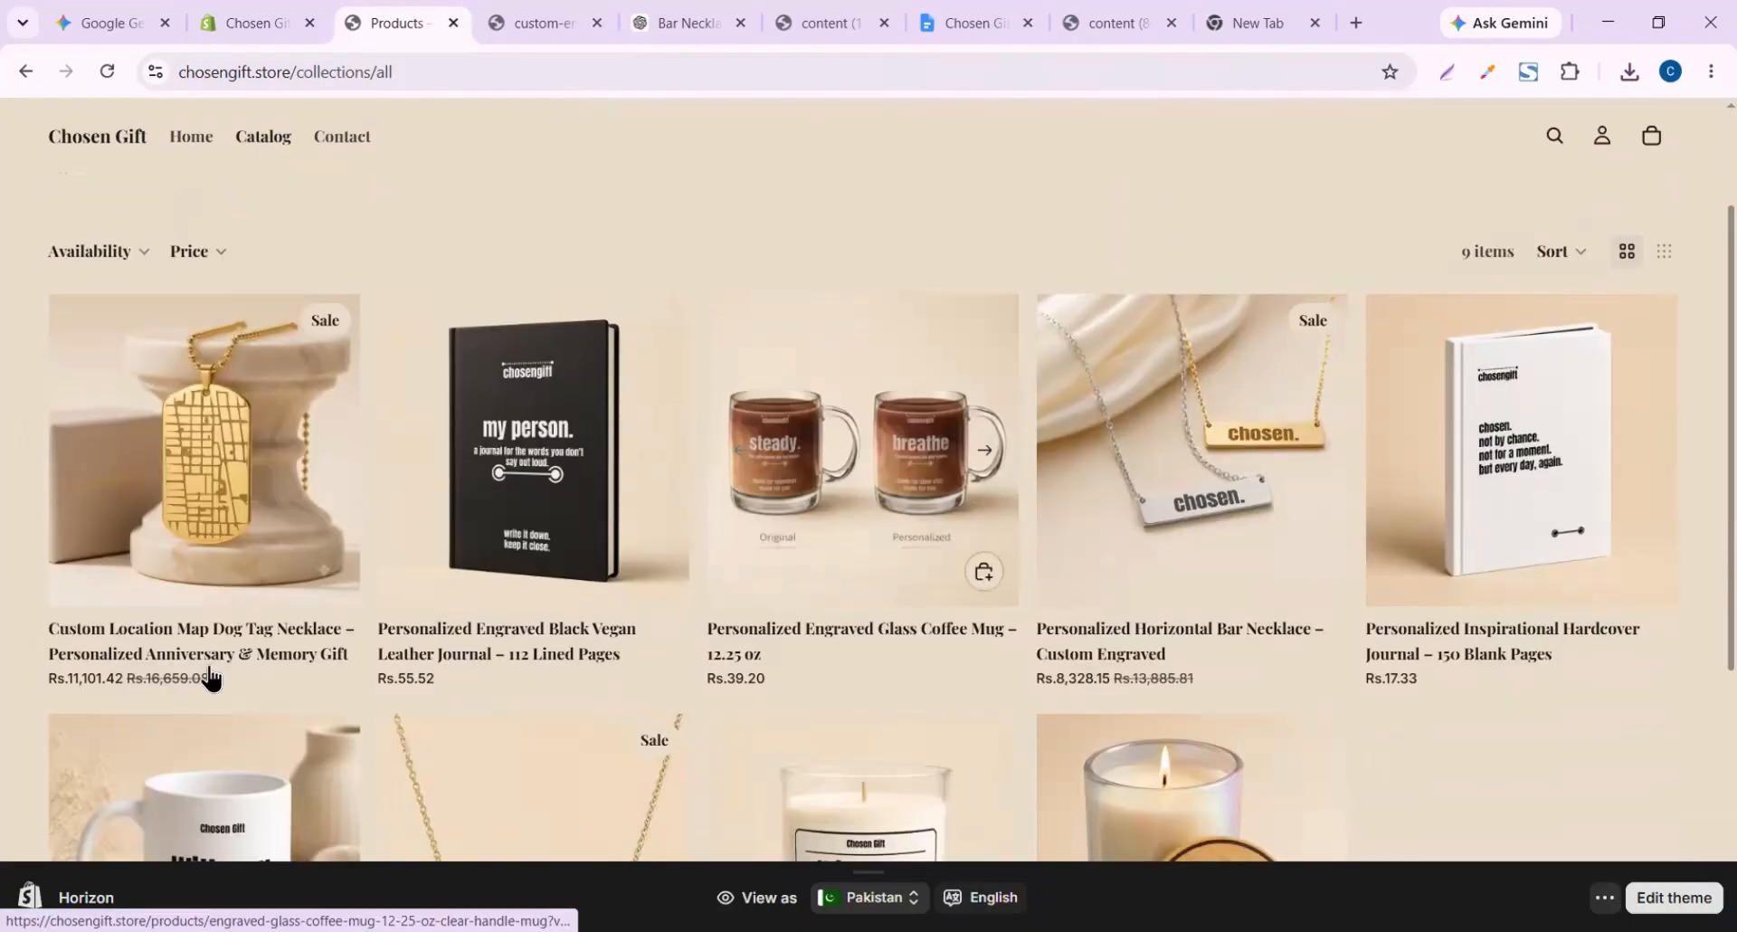
pyautogui.click(237, 507)
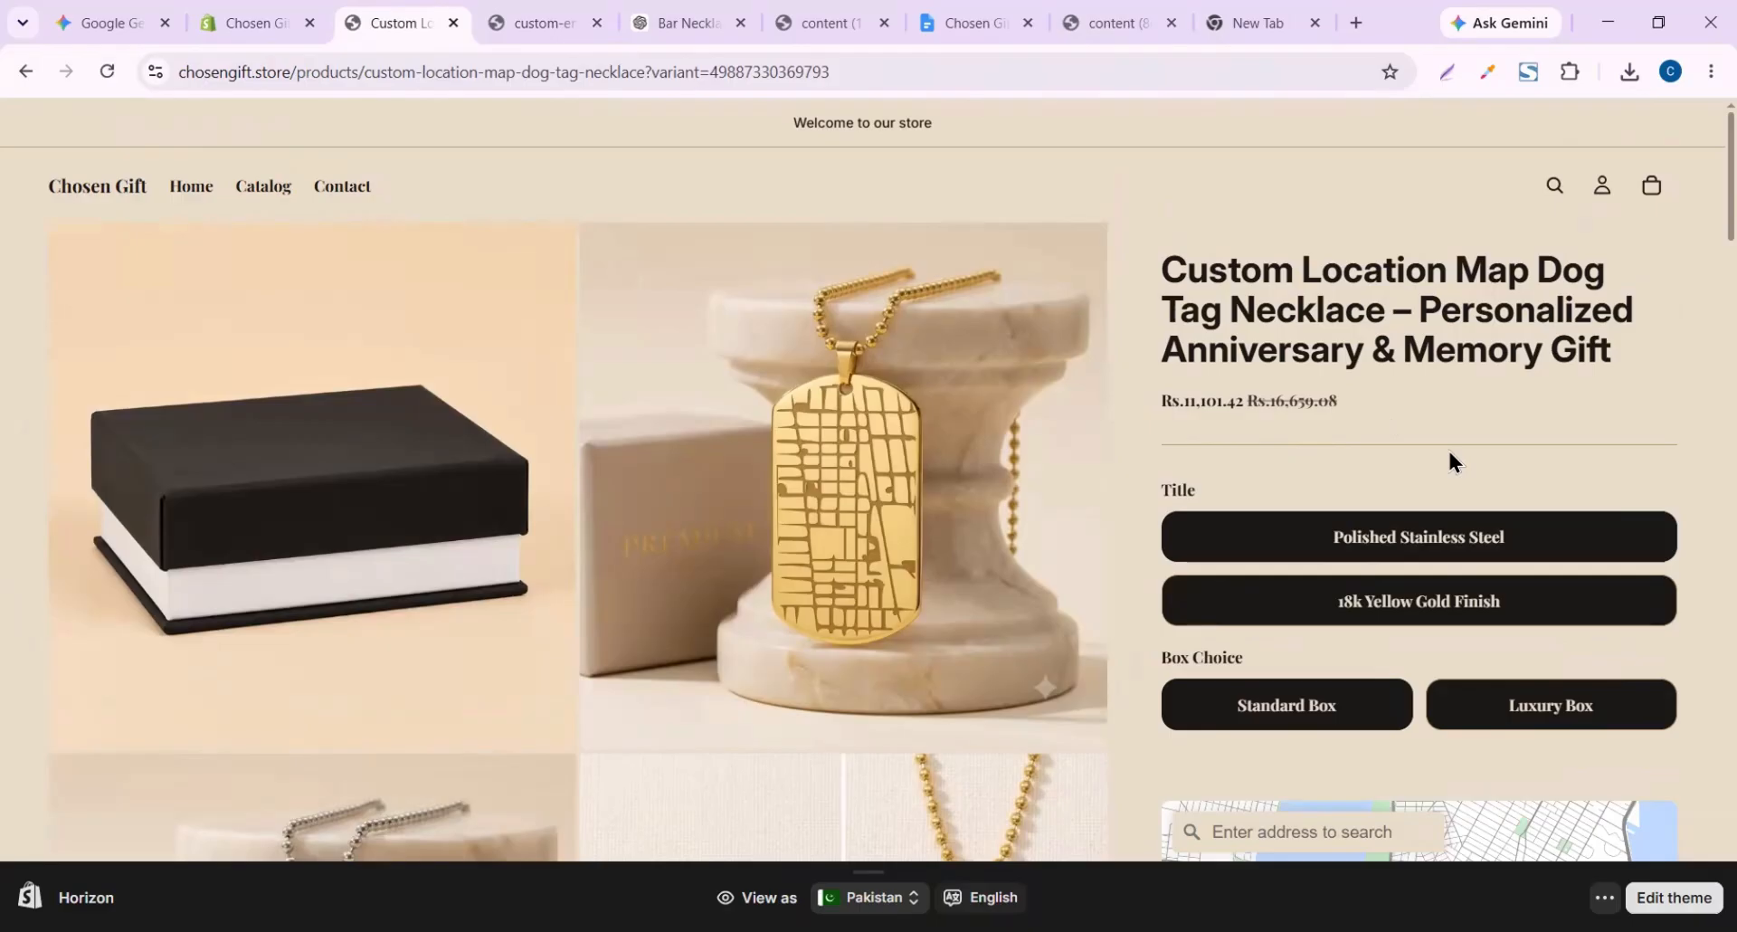